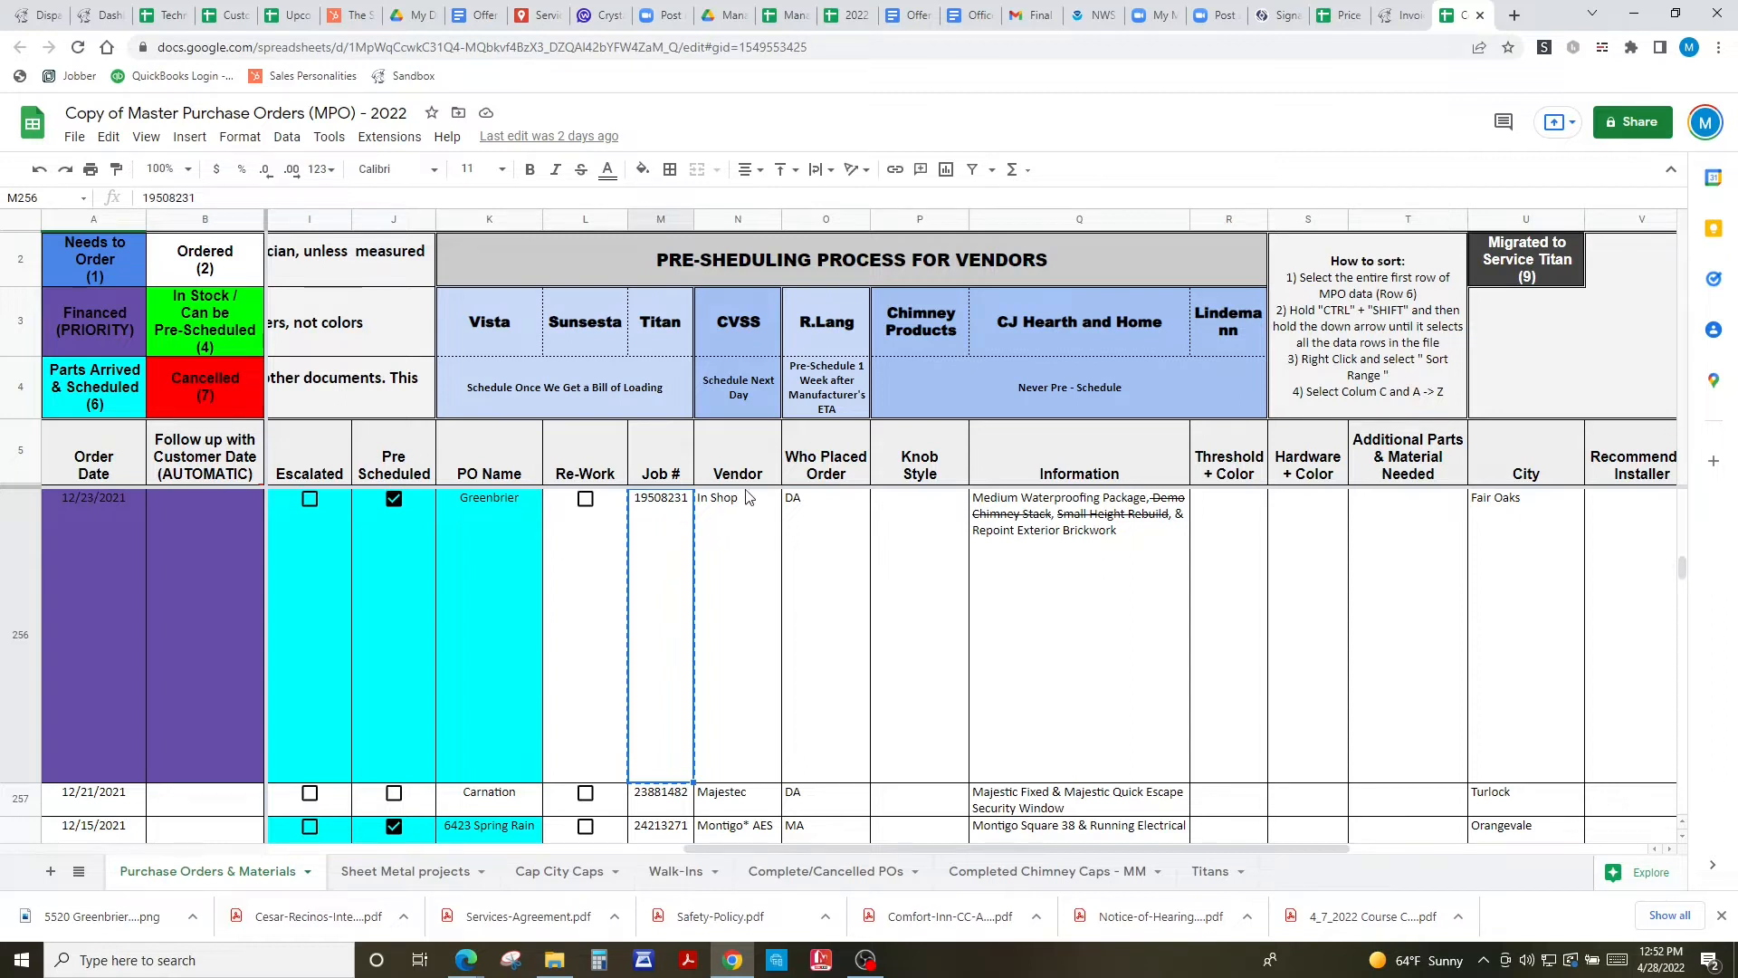
pyautogui.click(1410, 14)
pyautogui.doubleClick(176, 413)
pyautogui.press('Return')
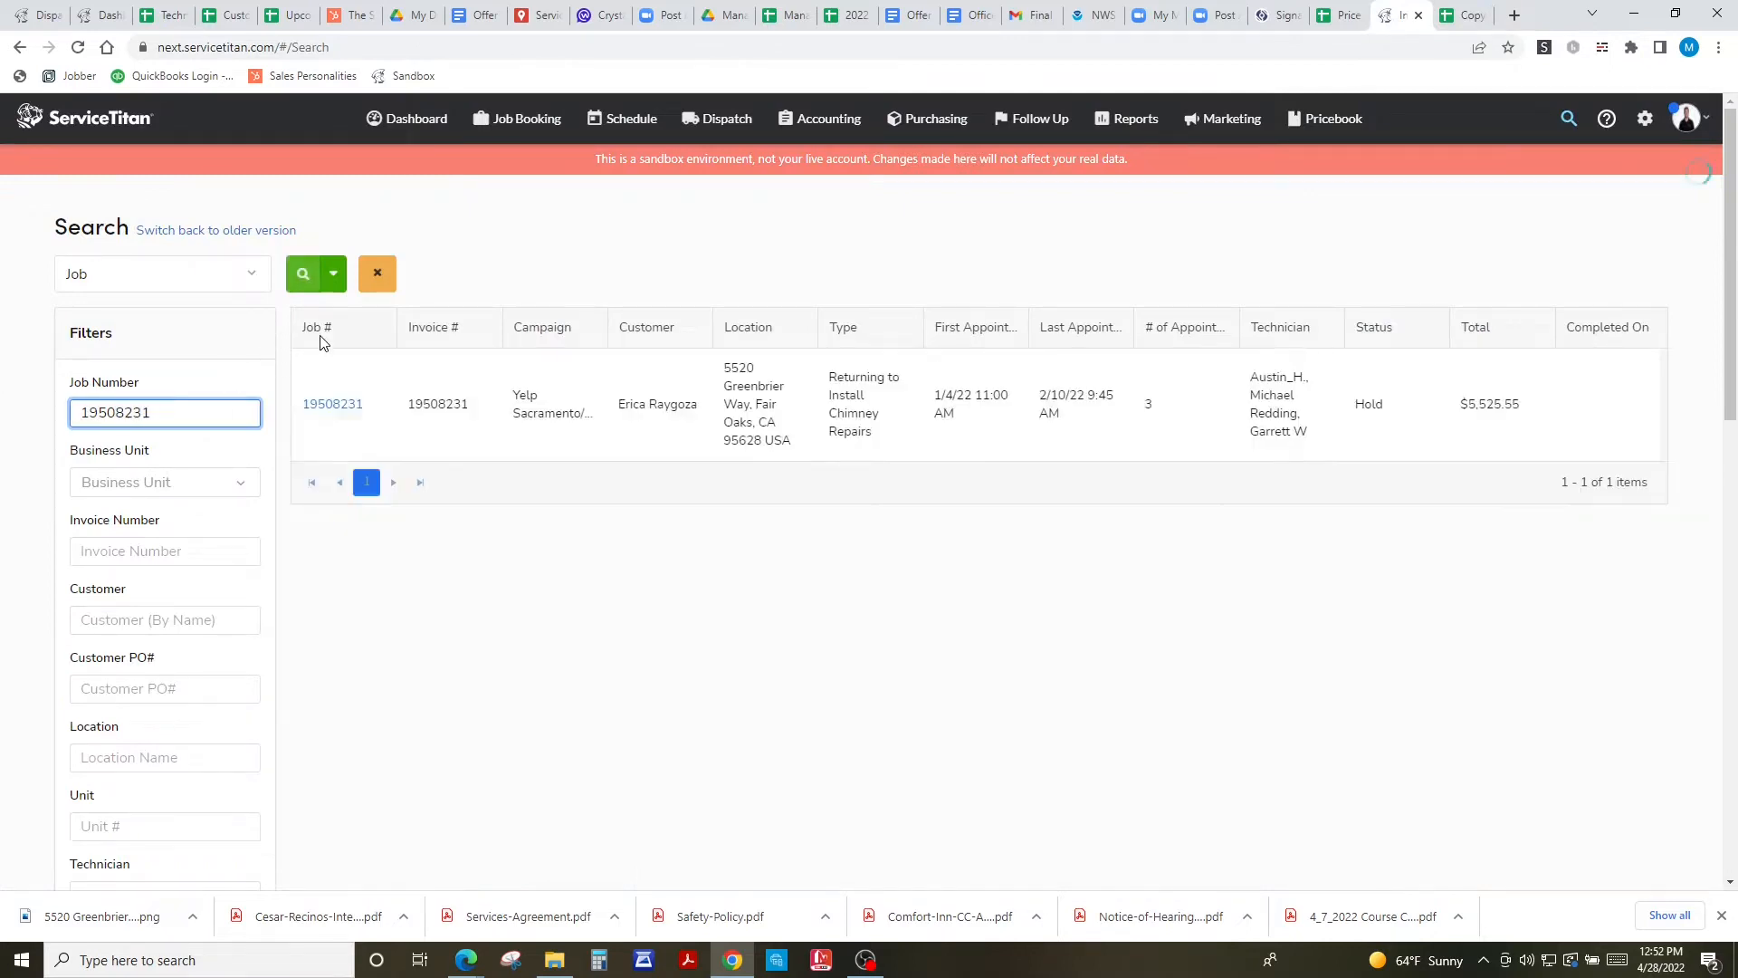
pyautogui.click(332, 404)
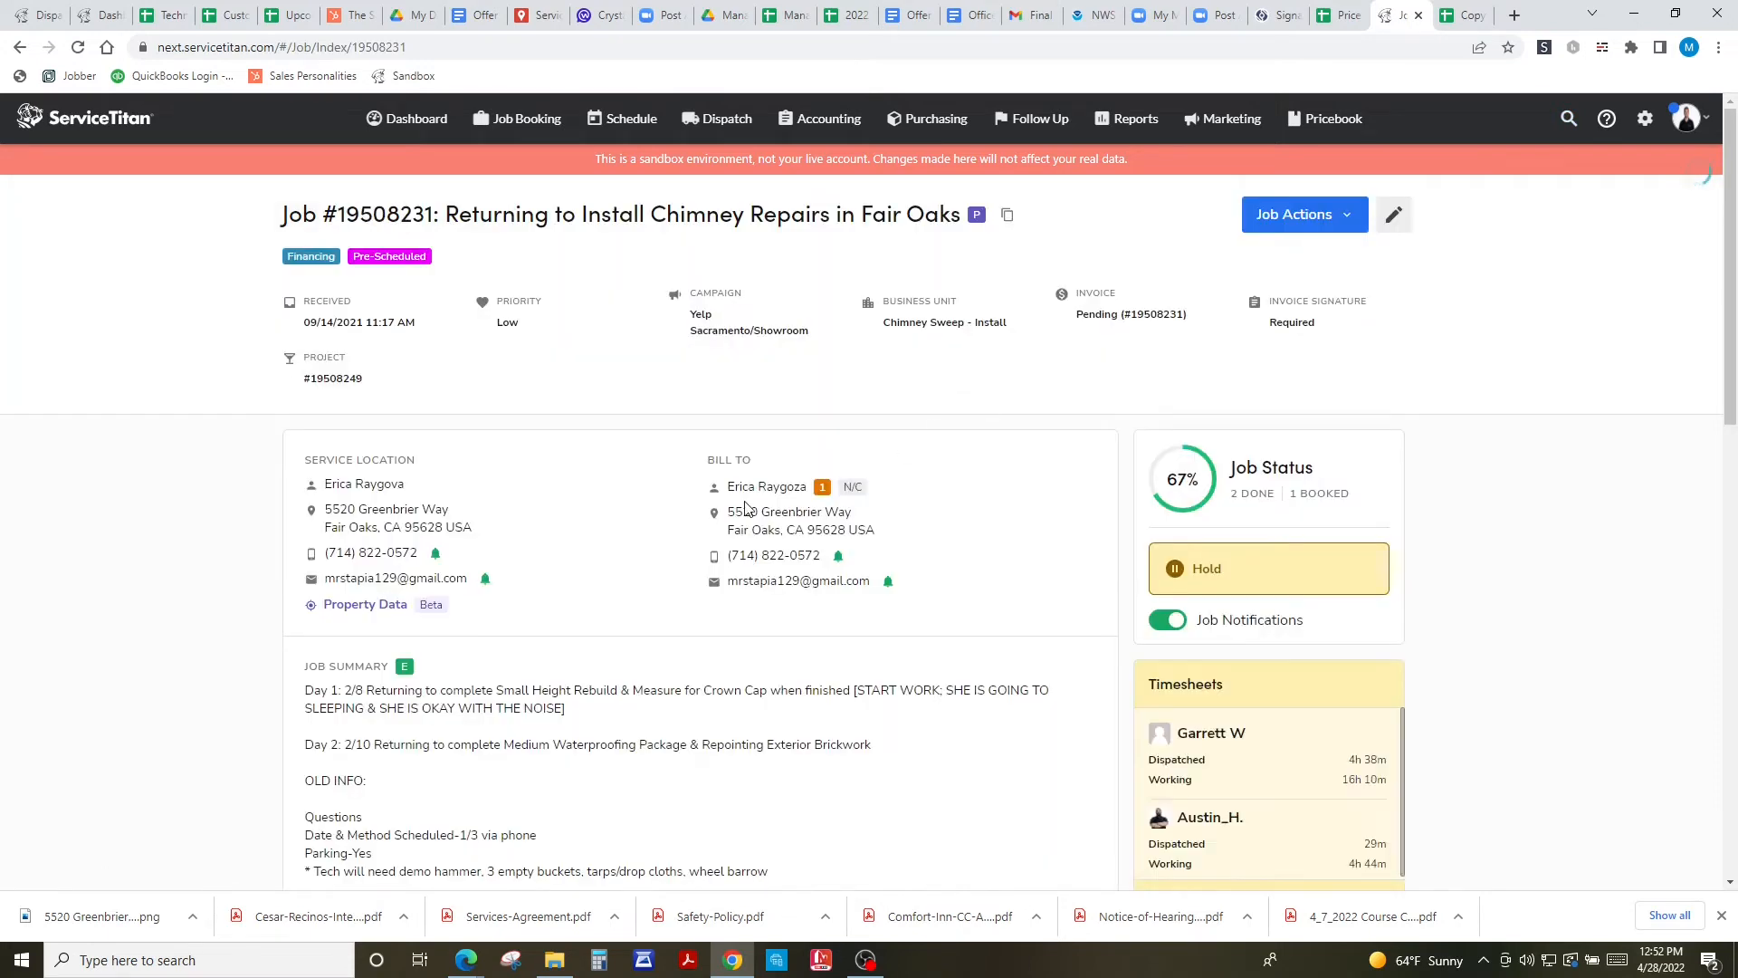
# - Open the Bill To customer's record in a new tab and go back to the spreadsheet
pyautogui.rightClick(759, 491)
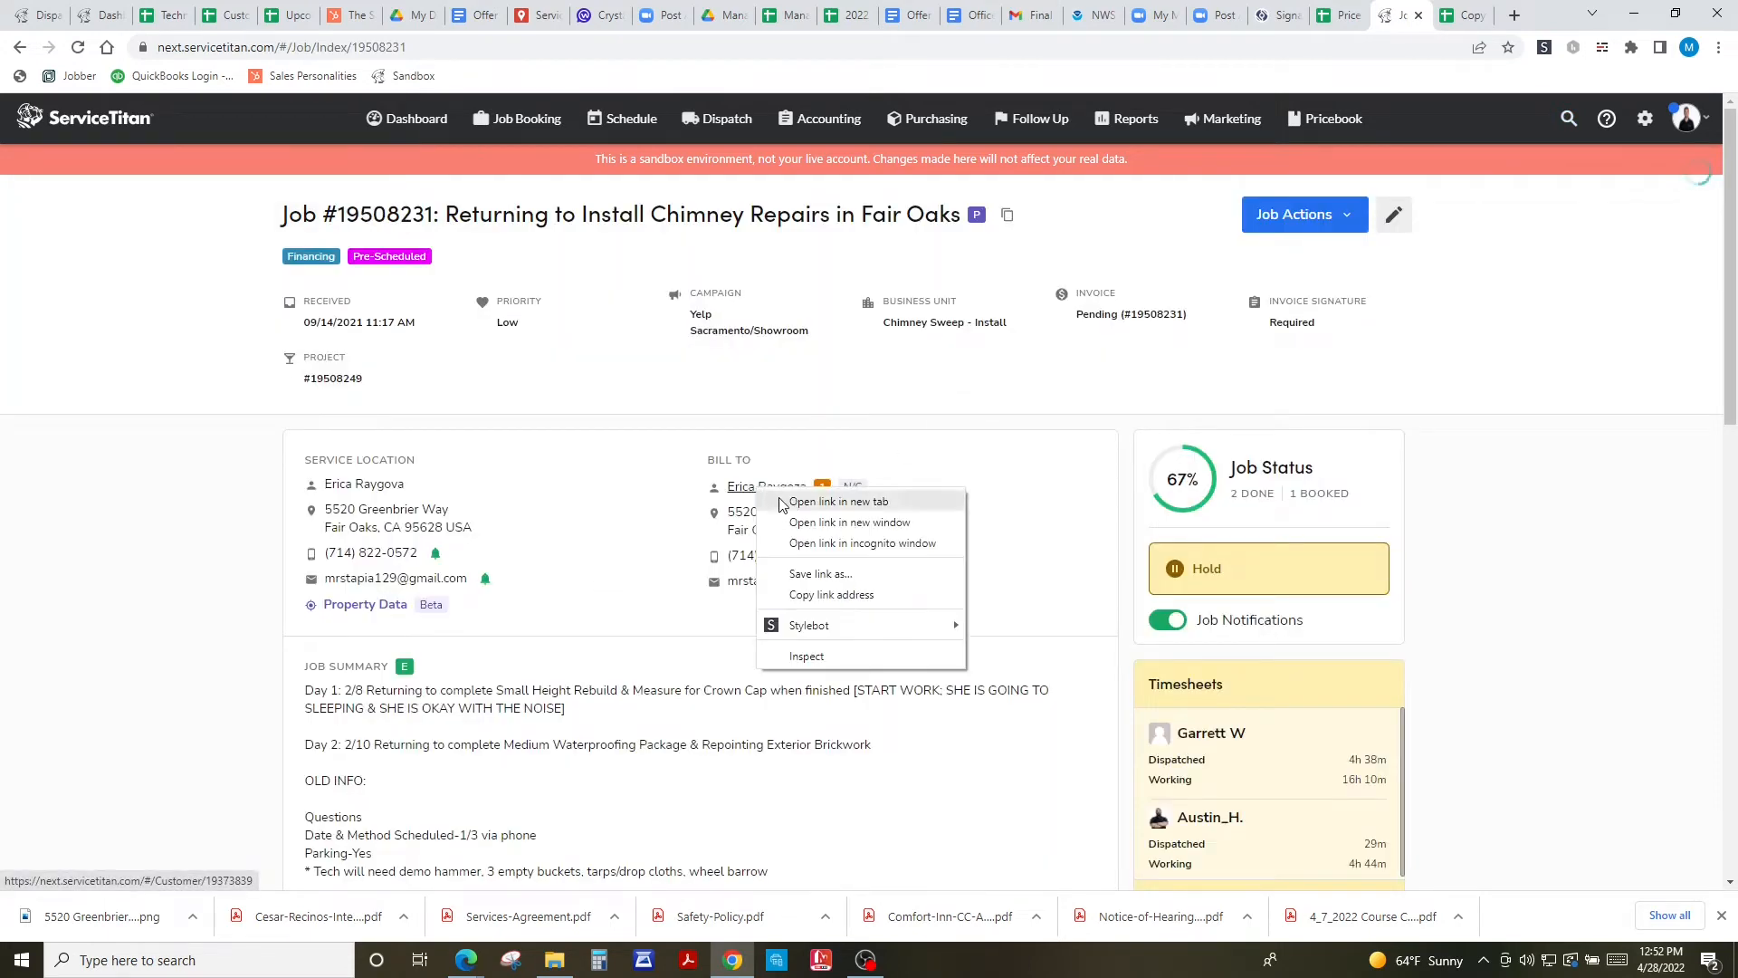
pyautogui.click(797, 497)
pyautogui.click(1477, 13)
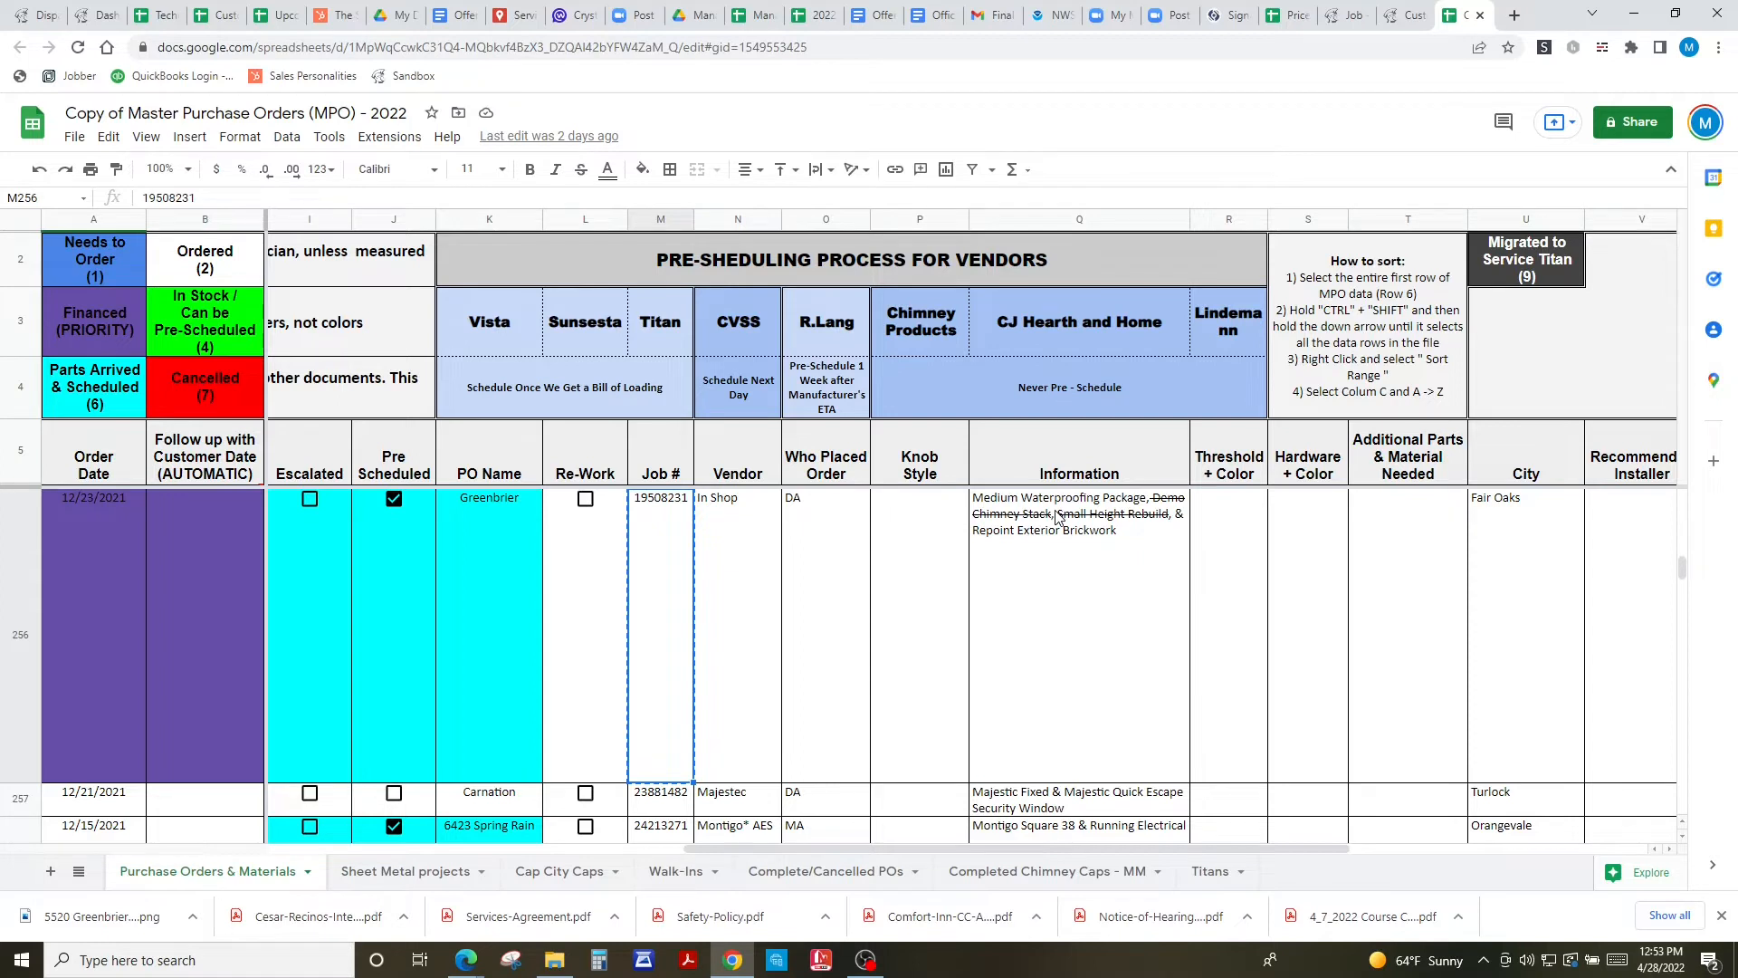
pyautogui.click(1406, 13)
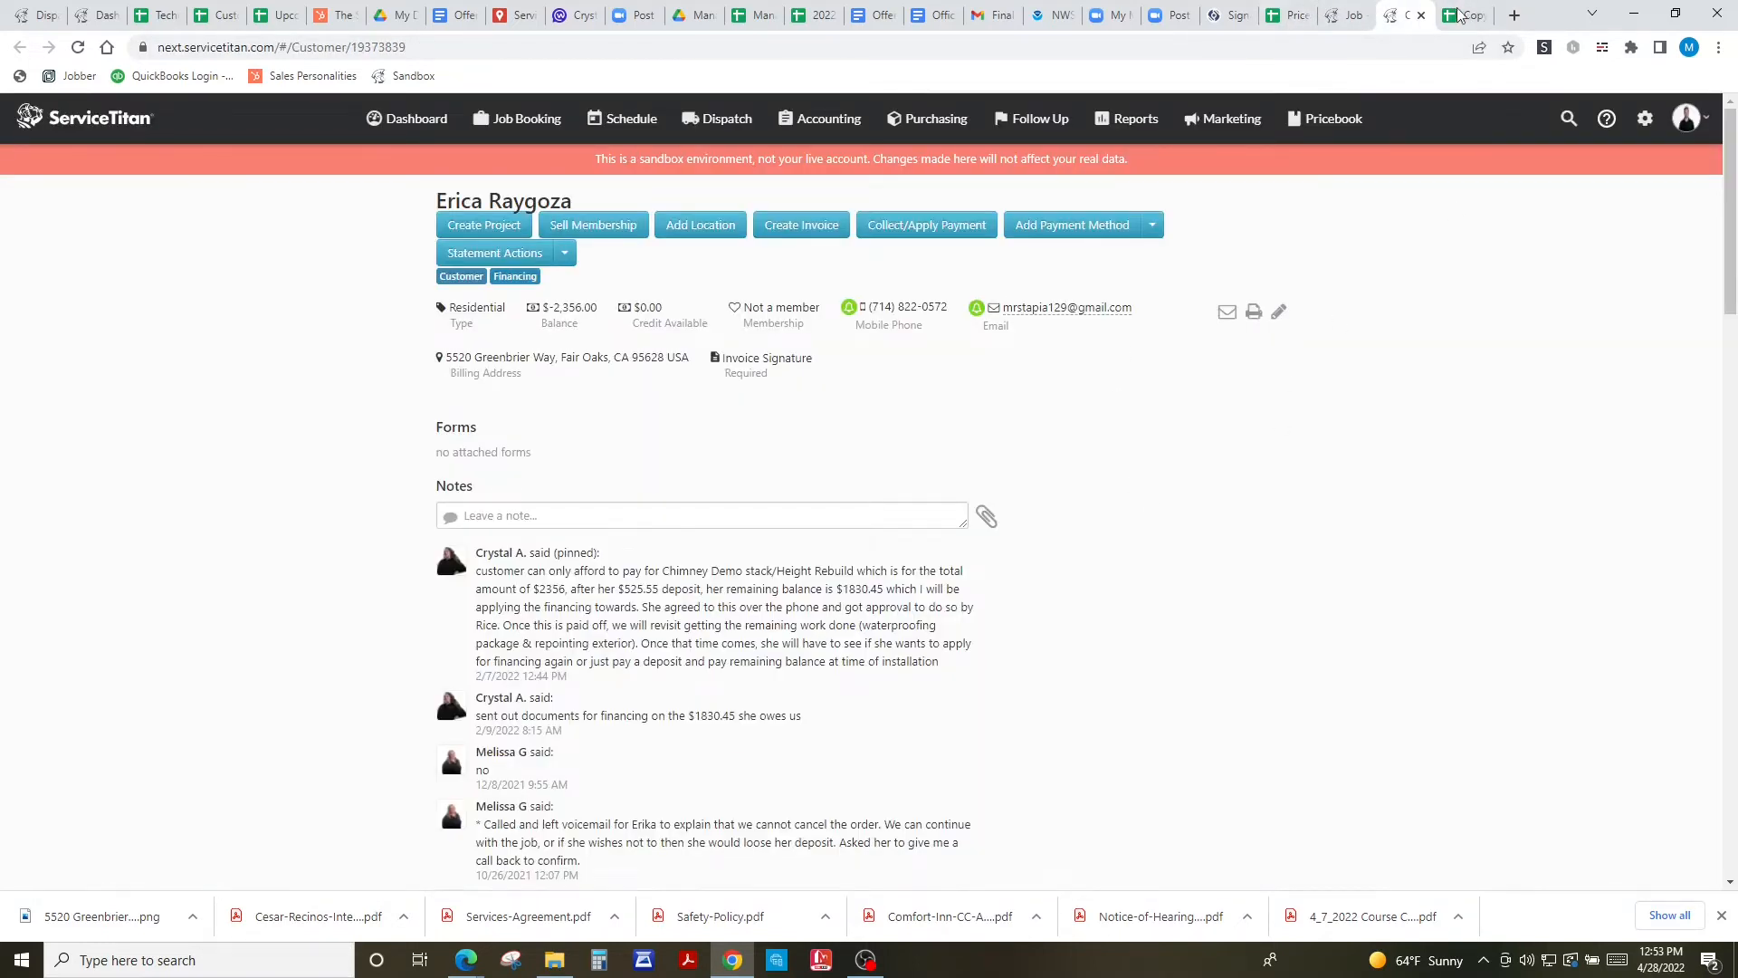
pyautogui.scroll(-5, 1090, 629)
pyautogui.scroll(-4, 1090, 628)
pyautogui.moveTo(1241, 443)
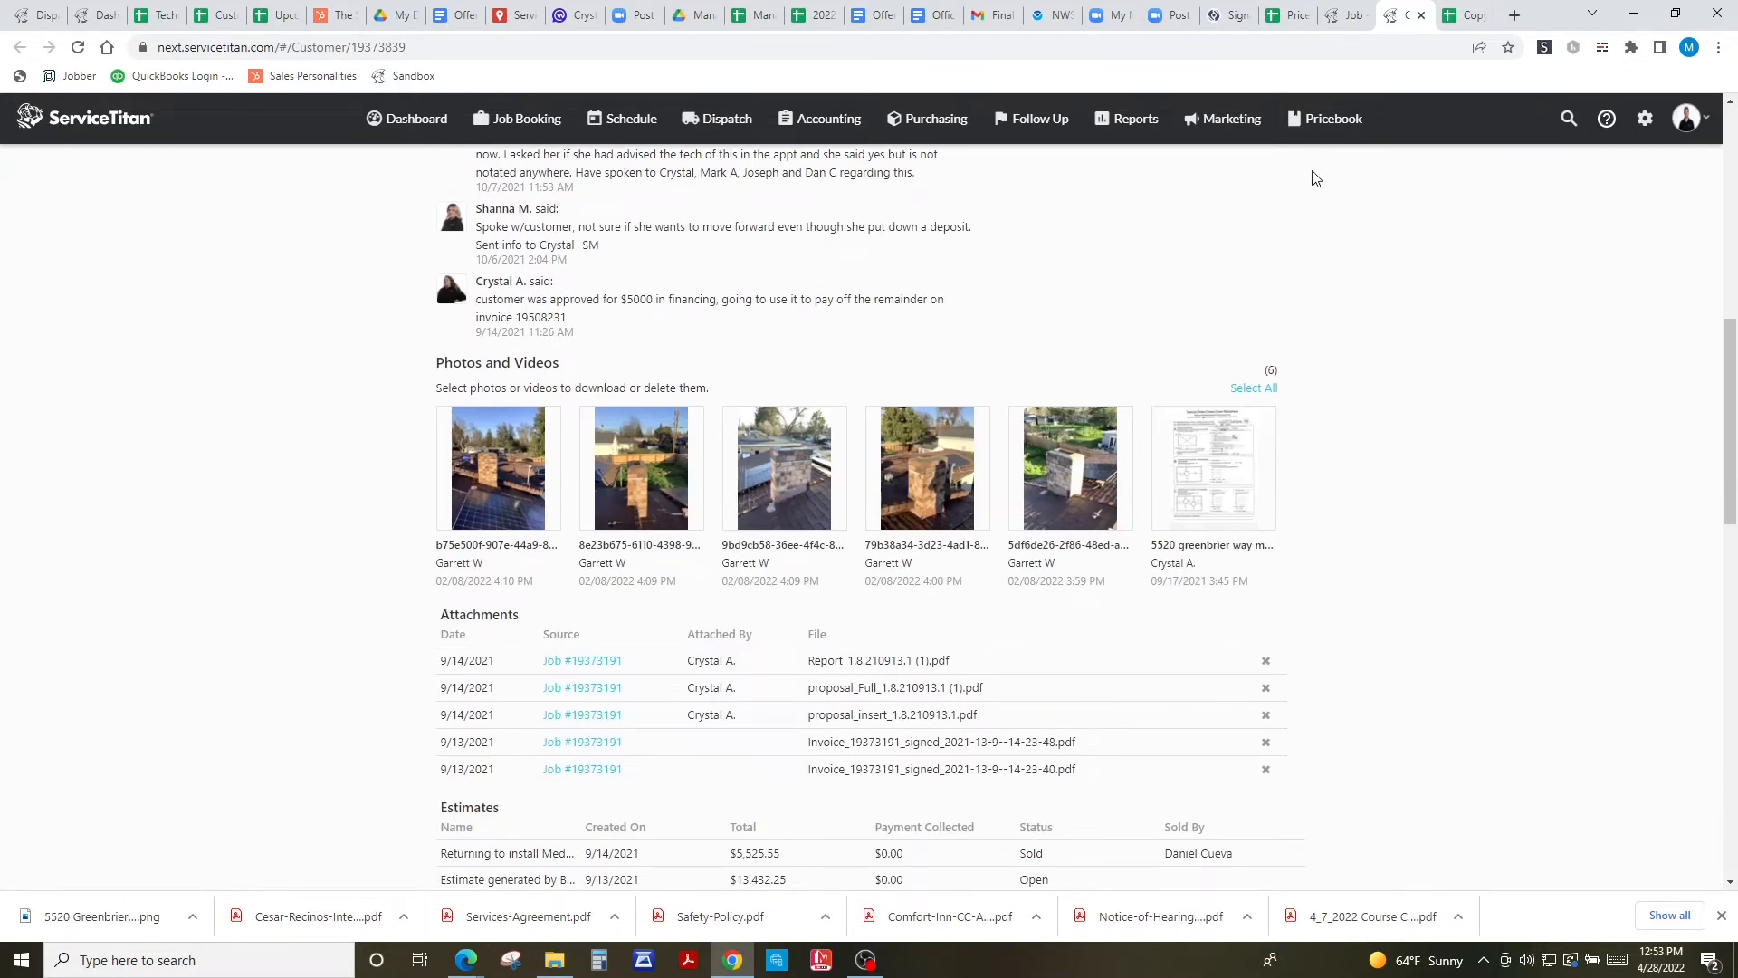
pyautogui.scroll(10, 1322, 516)
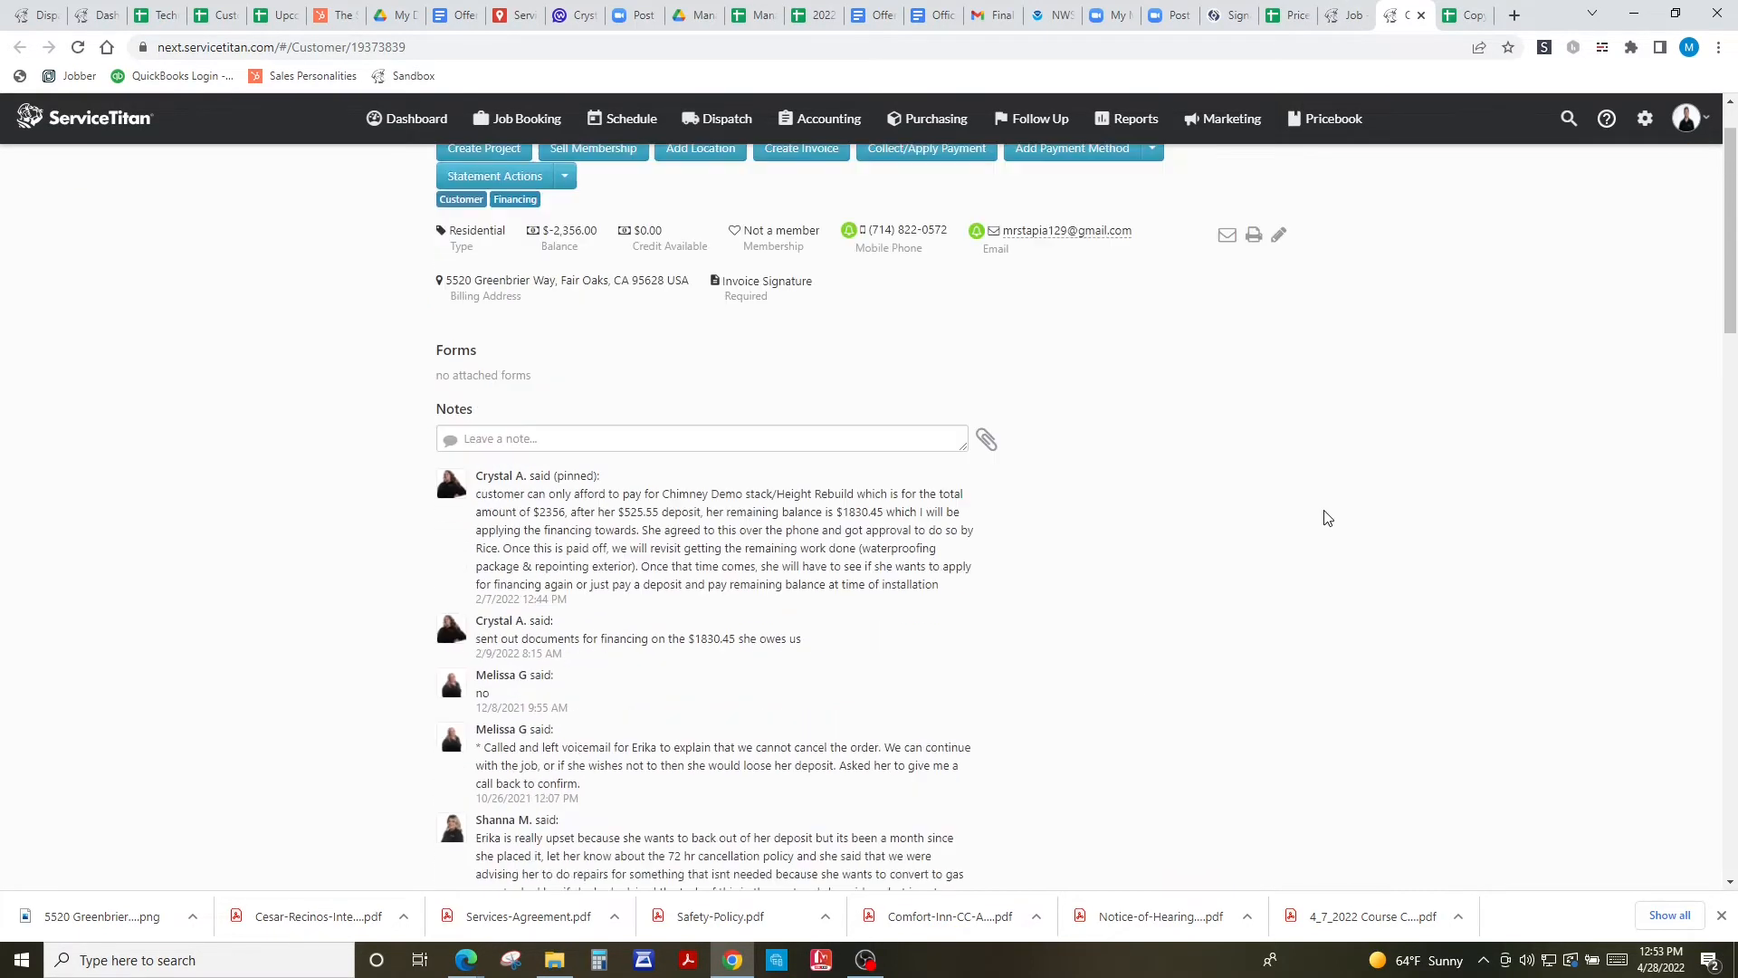
pyautogui.scroll(-8, 1150, 633)
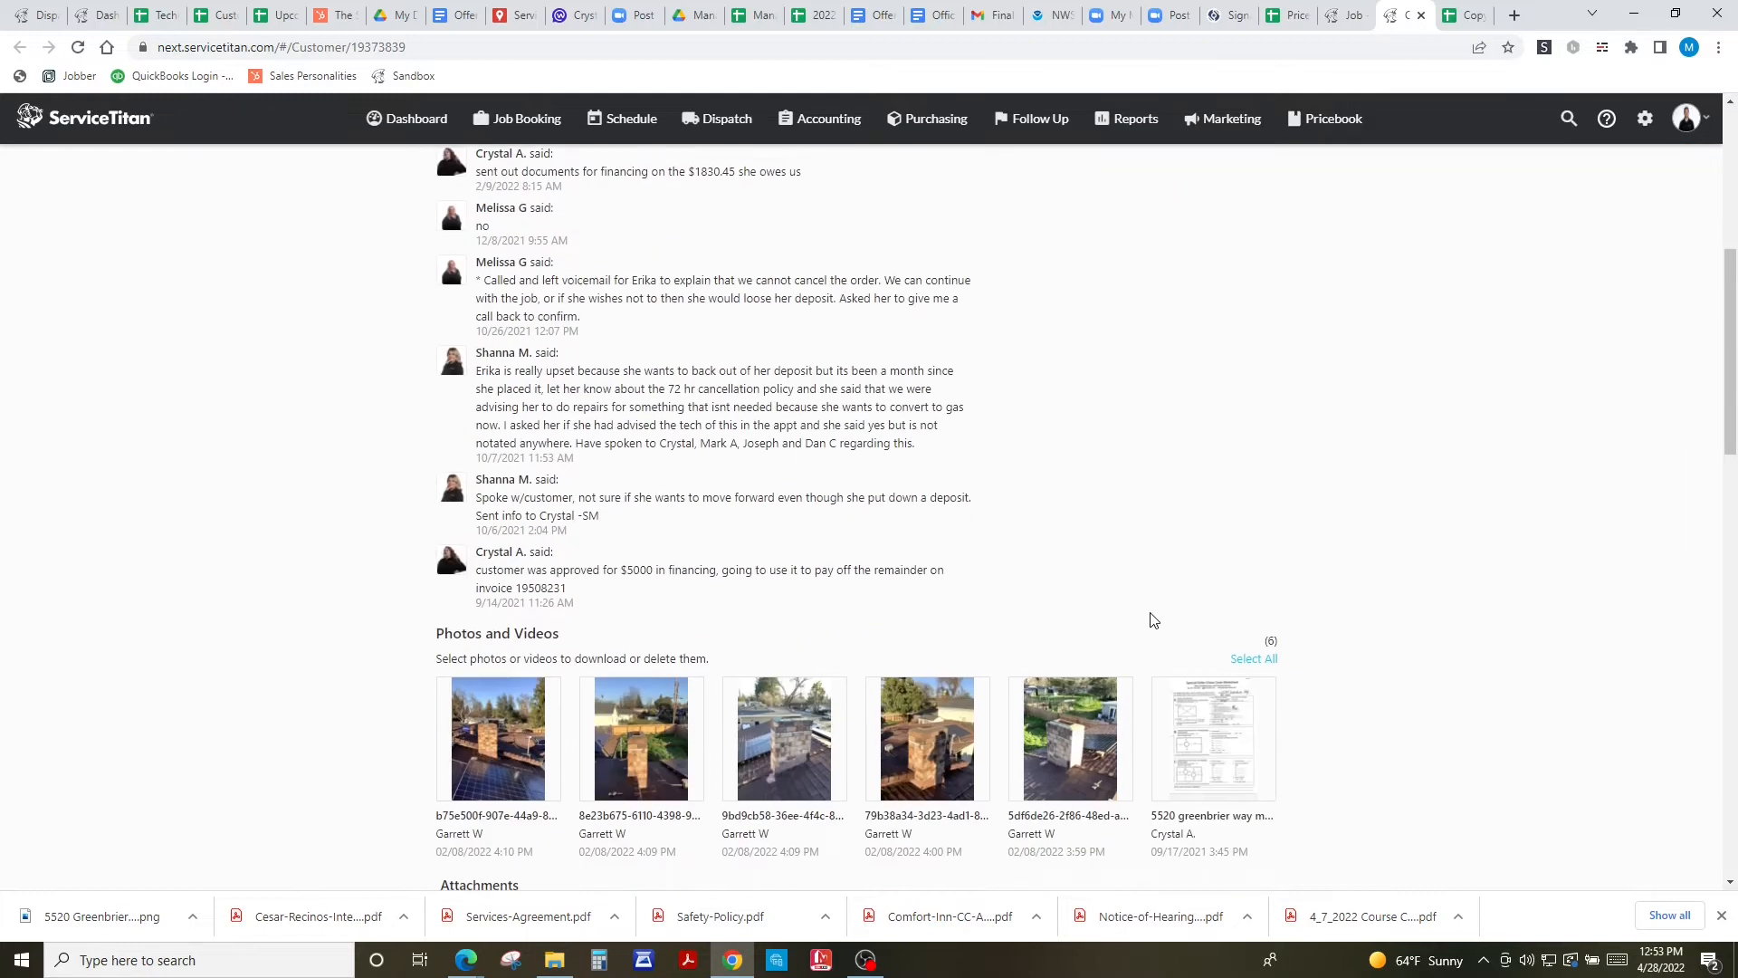
pyautogui.moveTo(1226, 593)
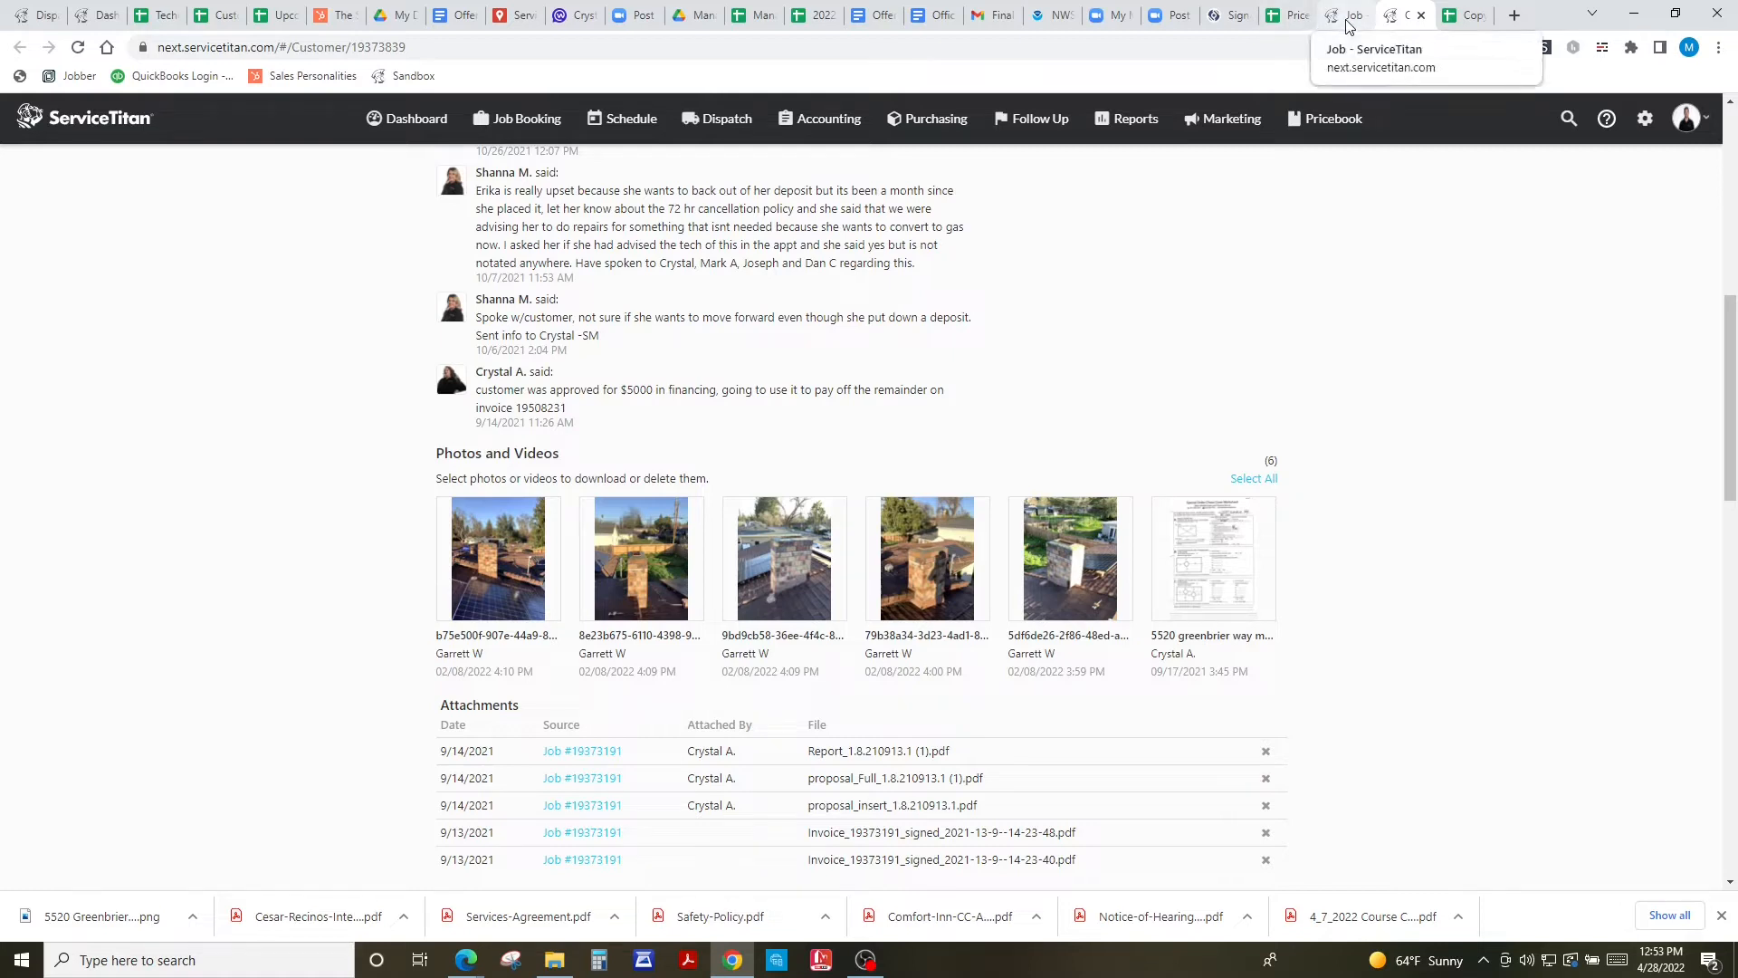
pyautogui.click(1243, 511)
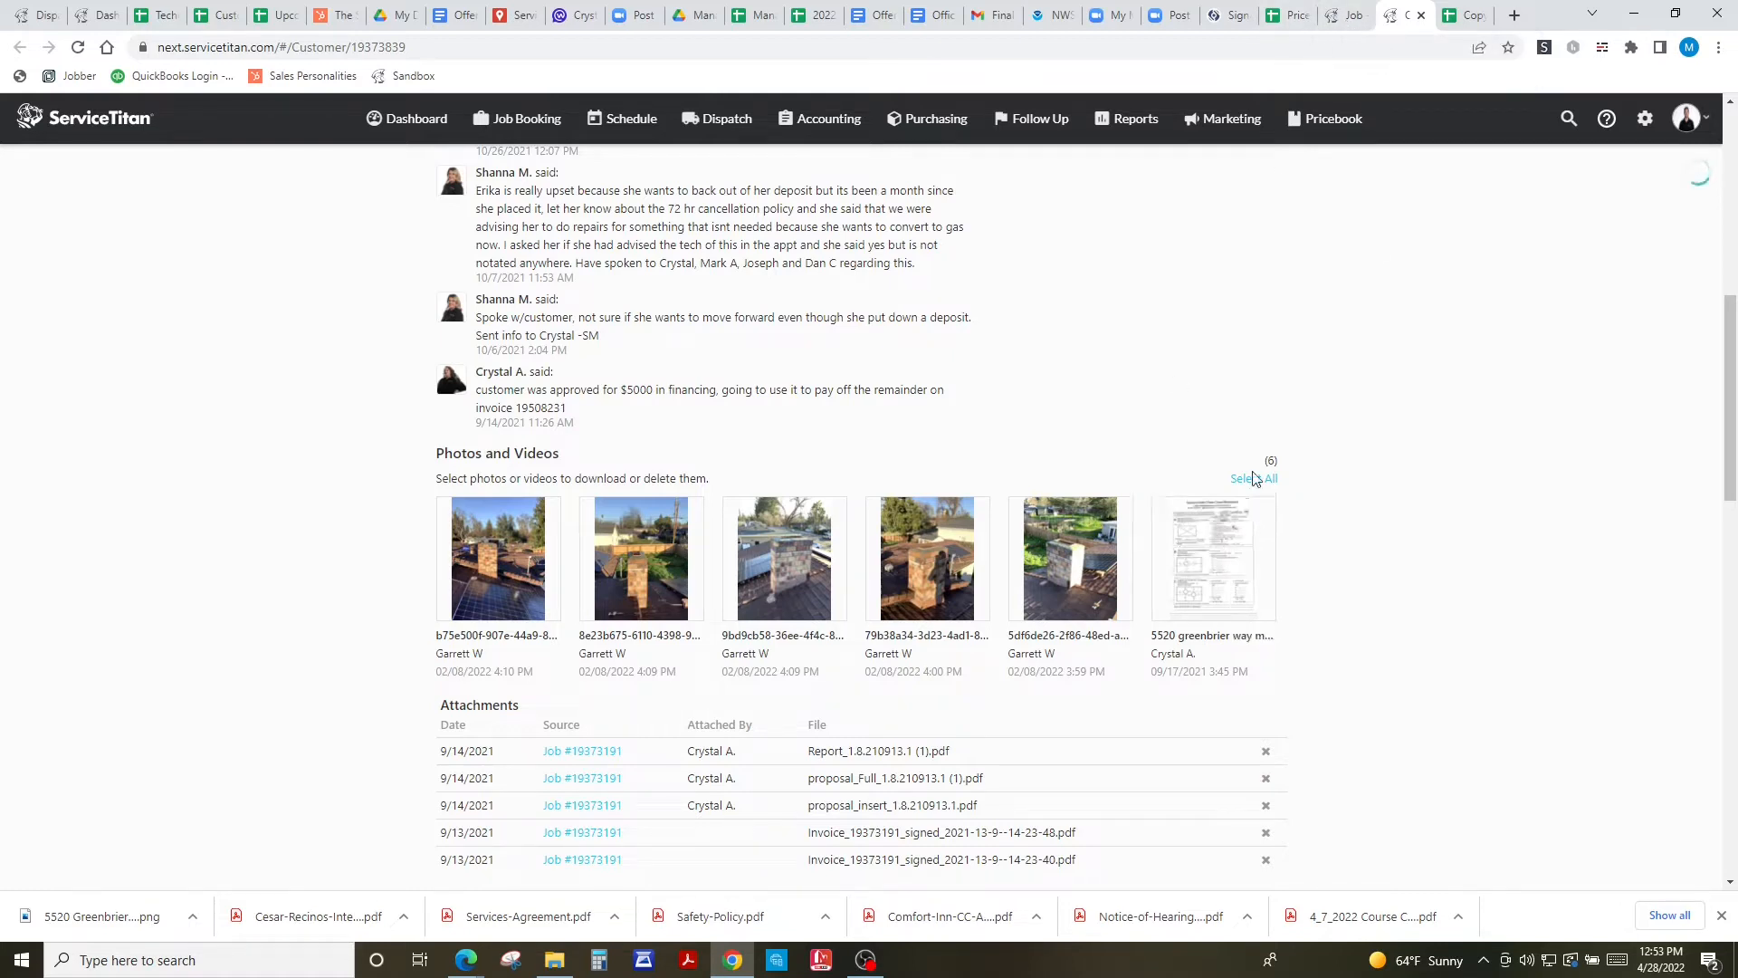
pyautogui.click(1347, 15)
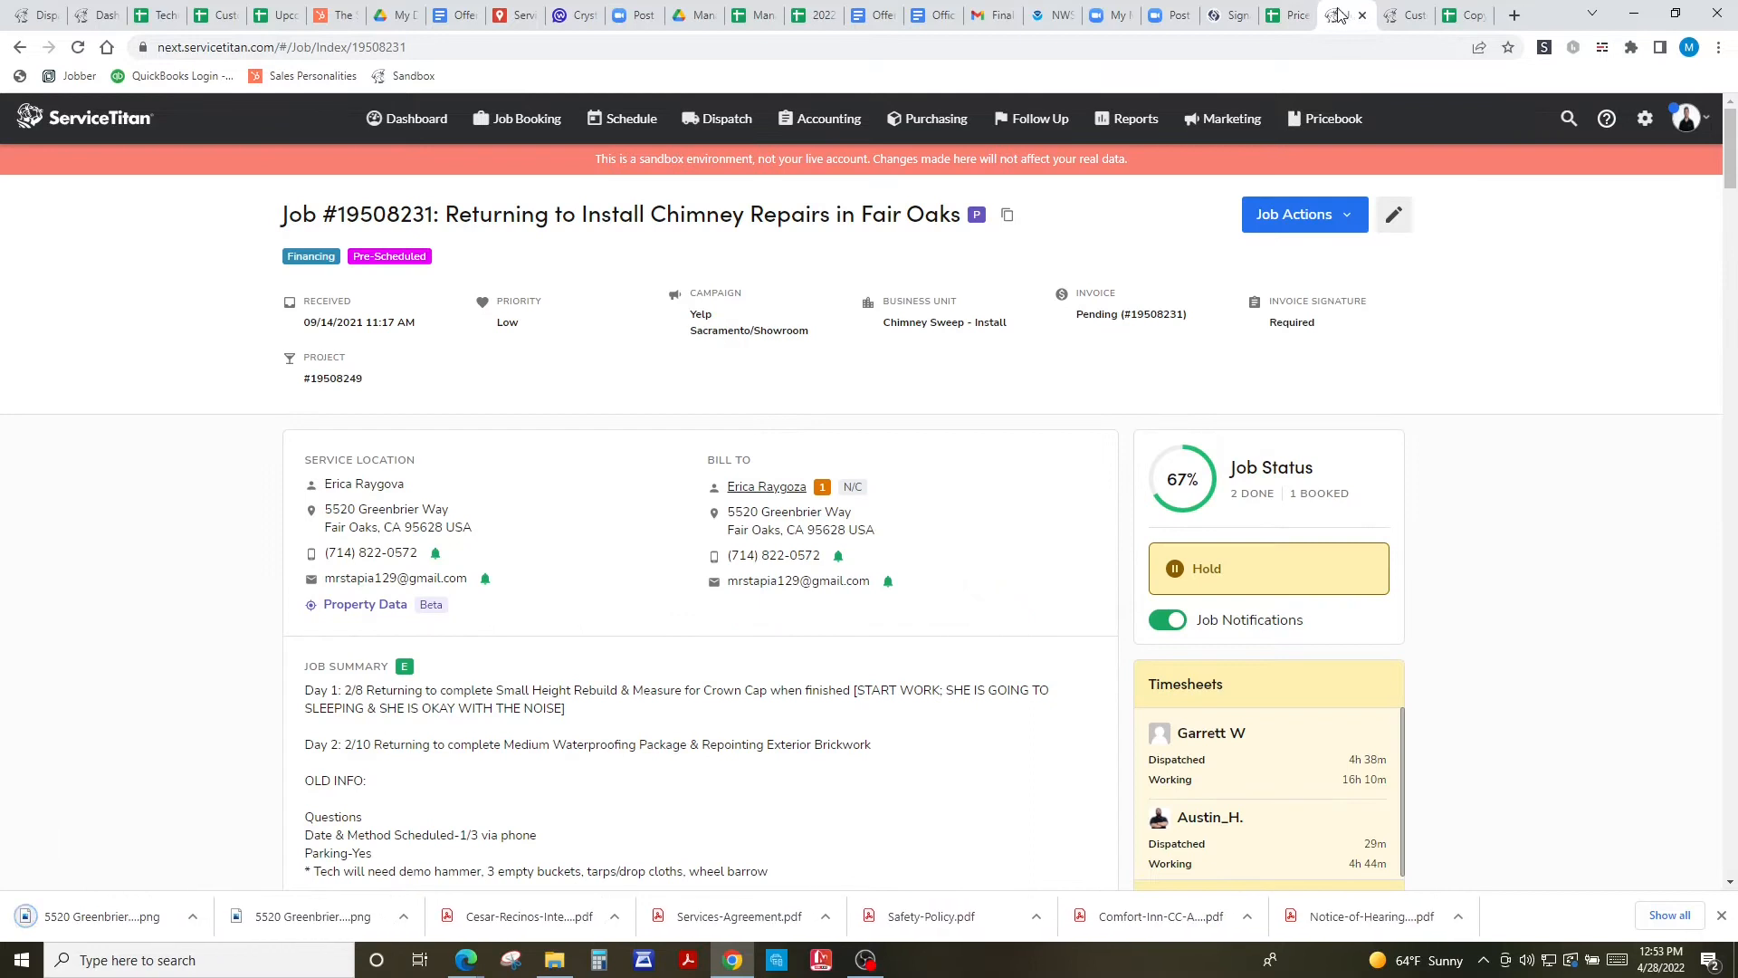
pyautogui.click(1123, 325)
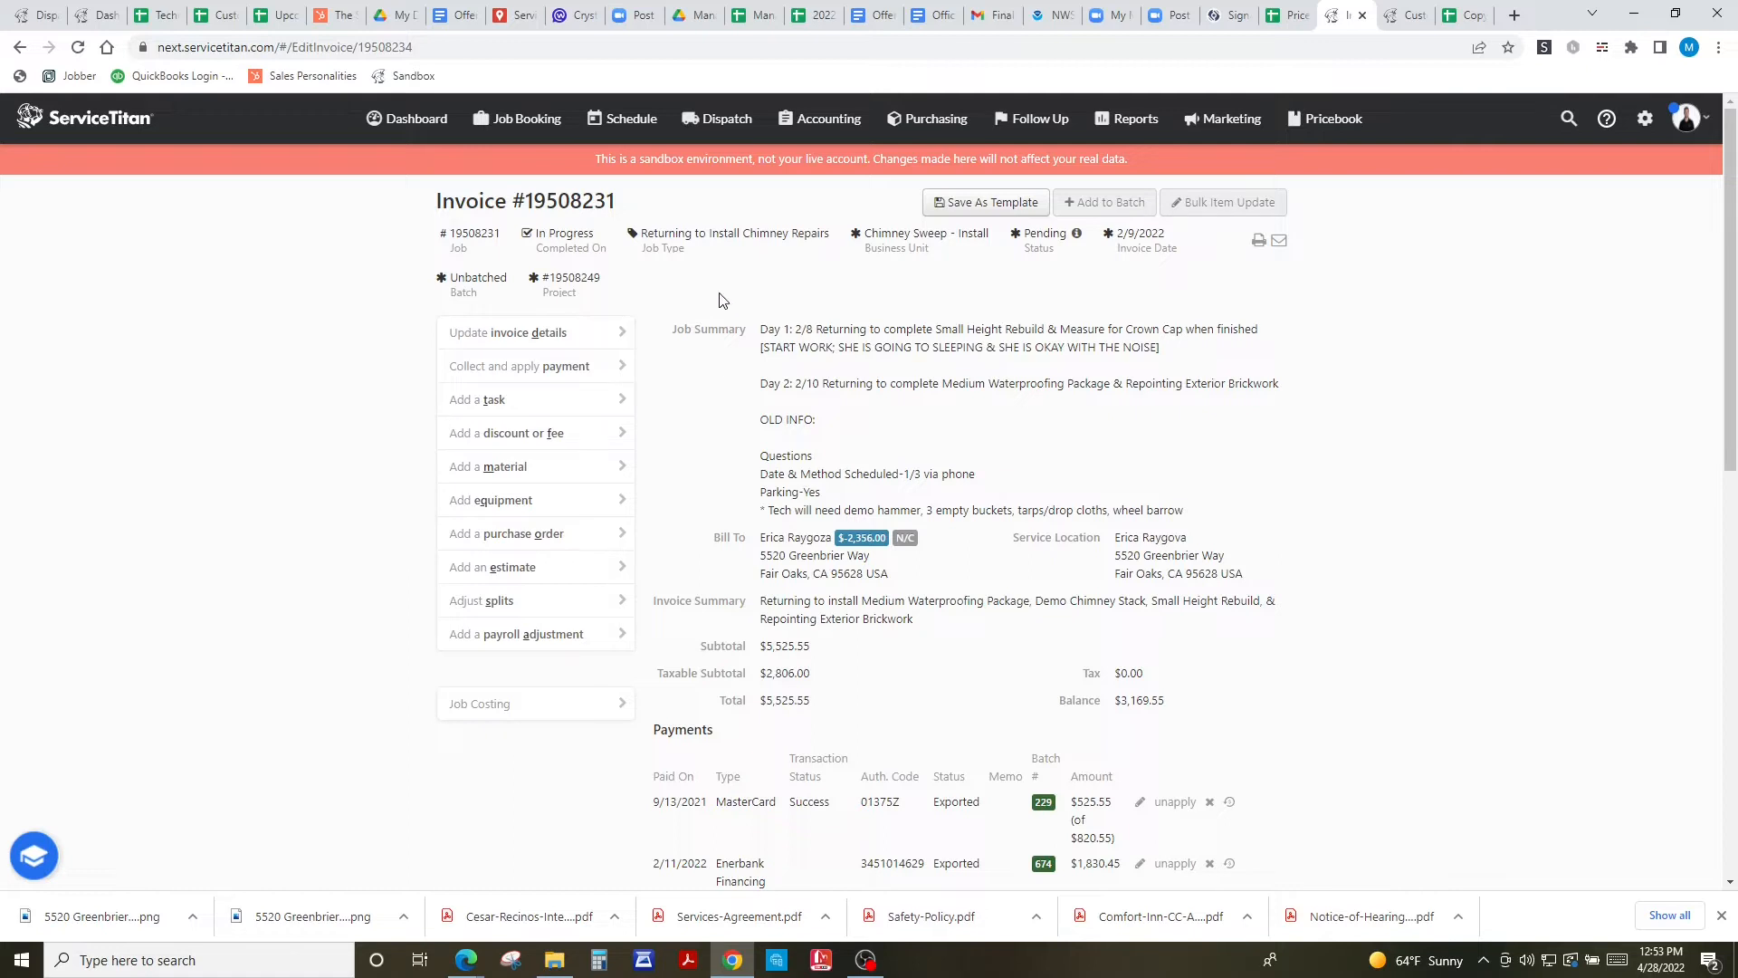
pyautogui.click(519, 534)
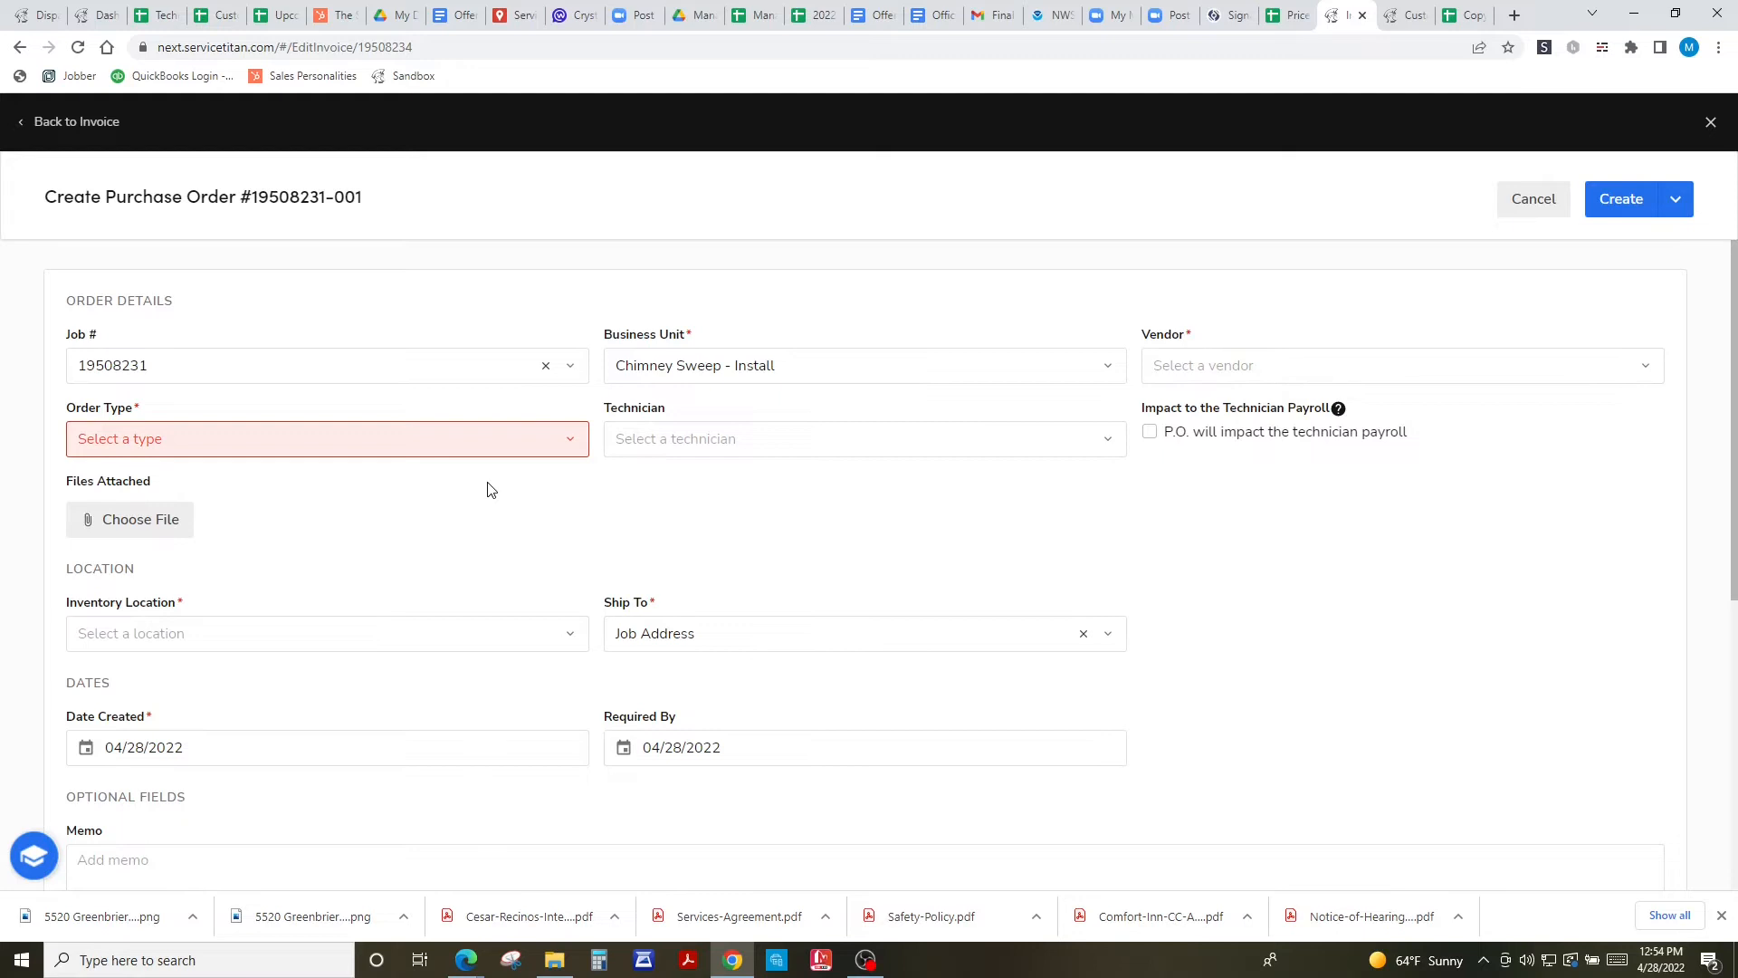
# - Set the order type to Special Order and the vendor to Cap City Metal Works
pyautogui.click(485, 453)
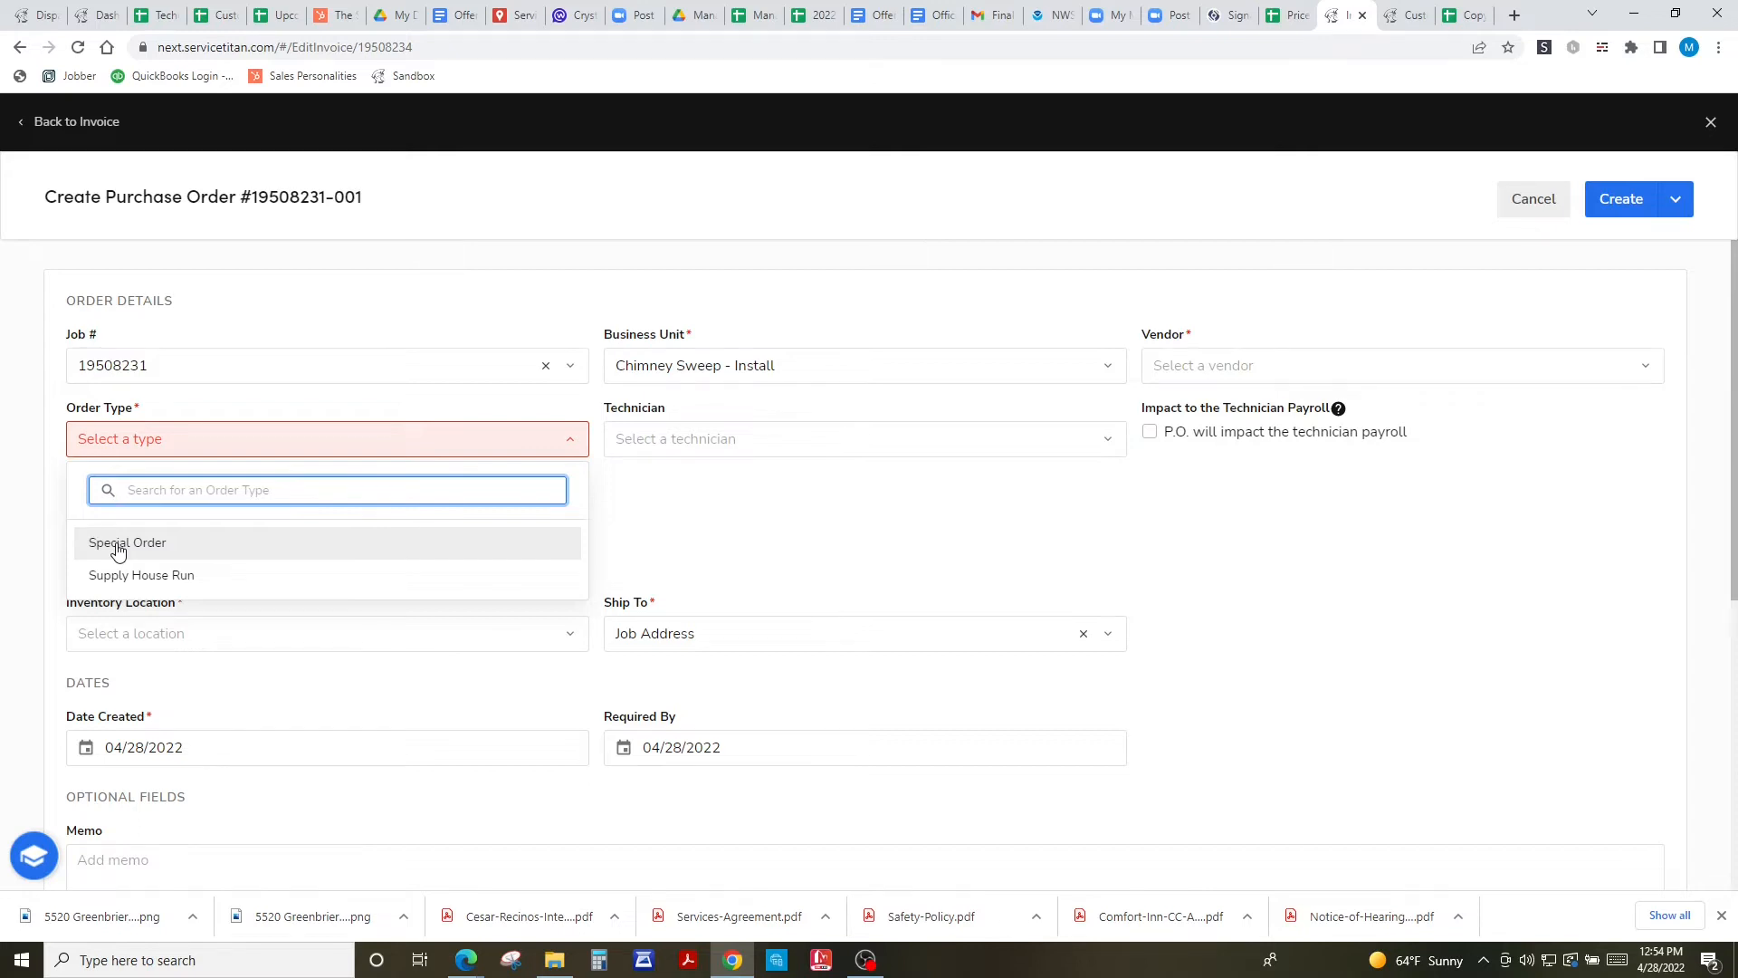
pyautogui.click(118, 546)
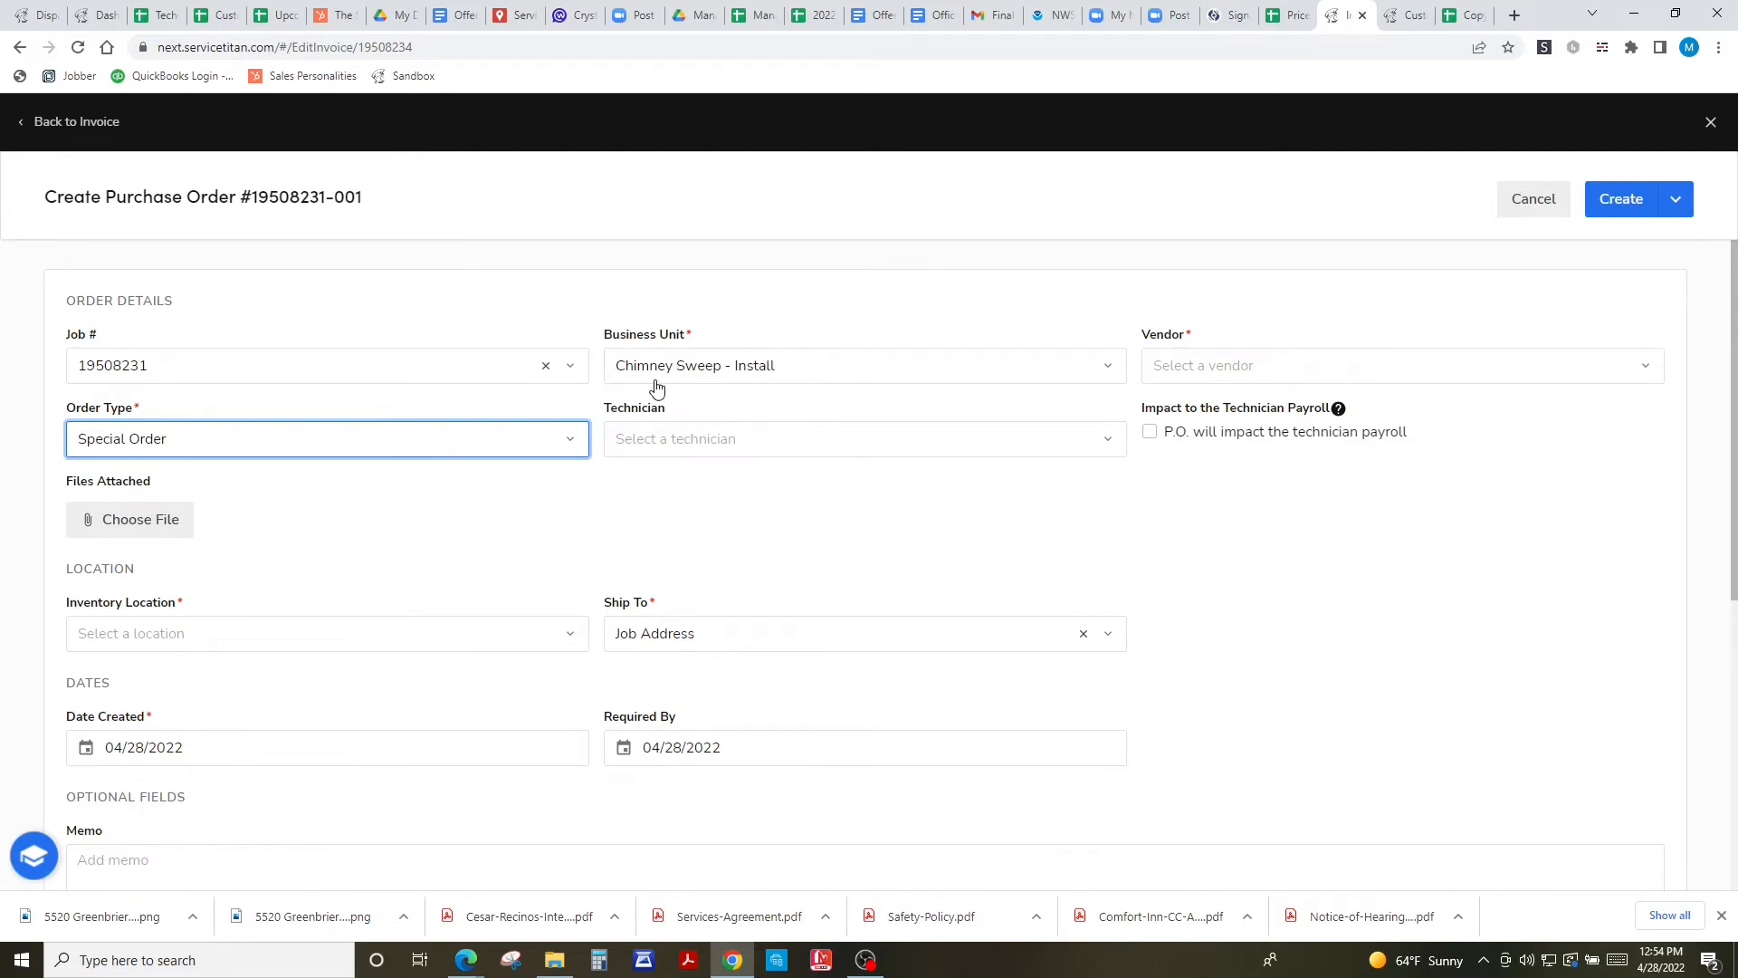
pyautogui.click(1644, 366)
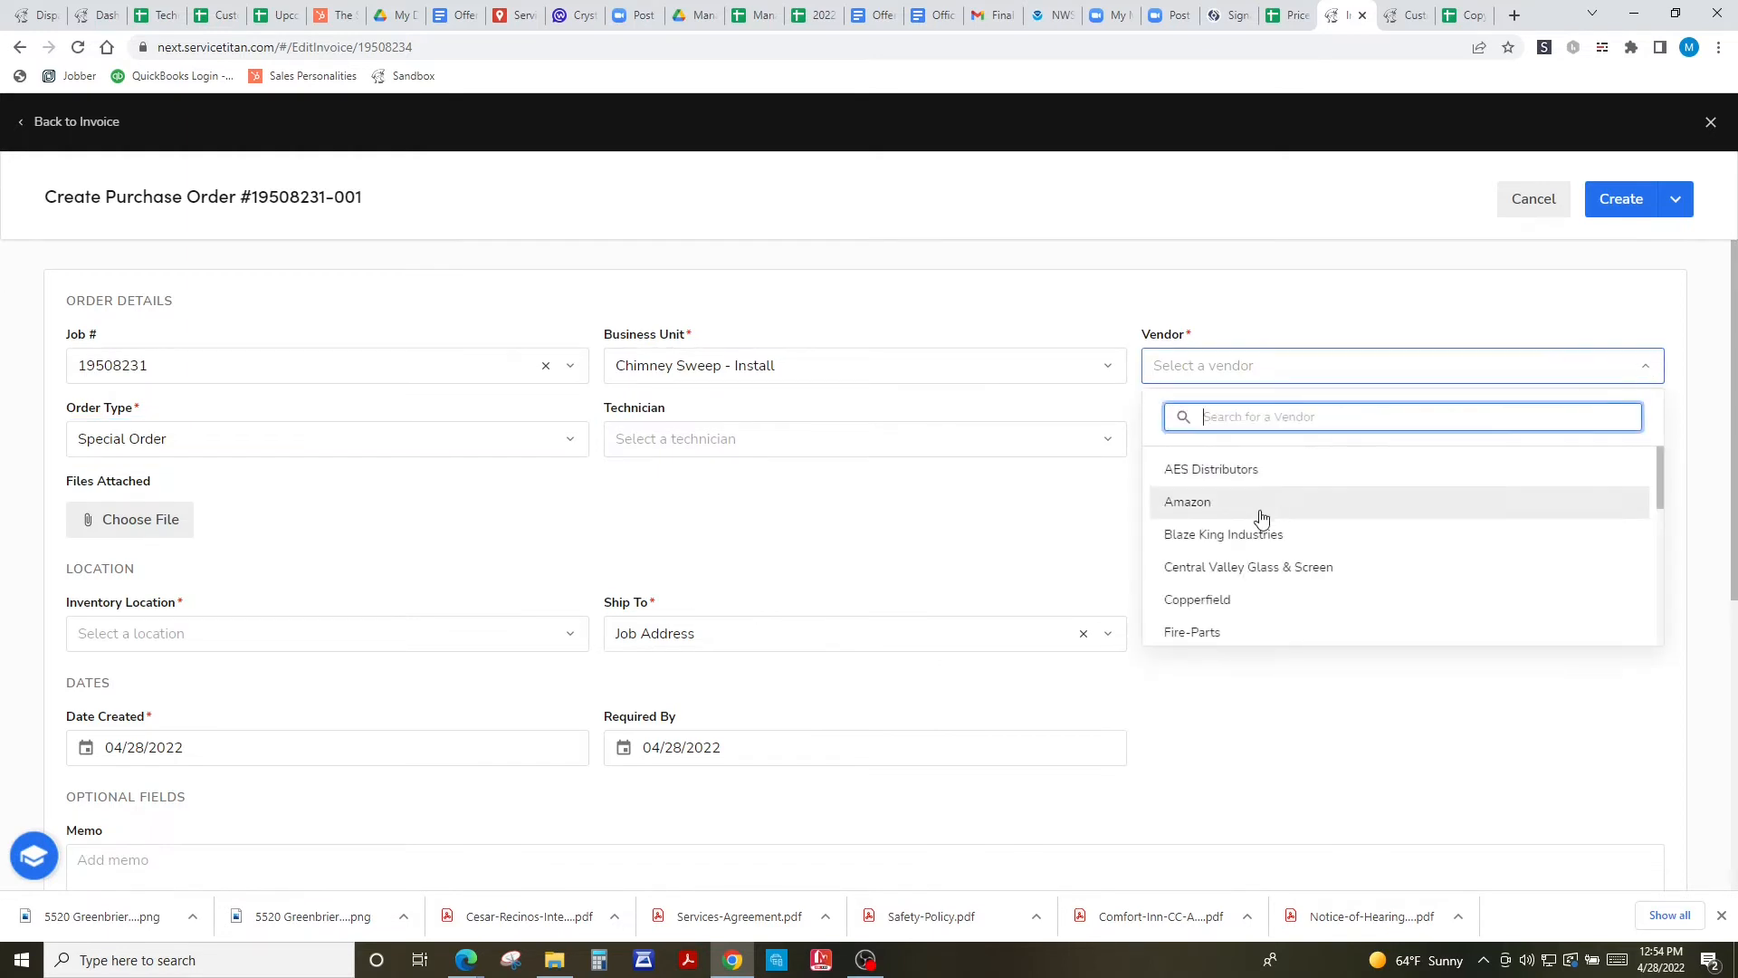
pyautogui.scroll(-3, 1368, 530)
pyautogui.scroll(-5, 1369, 530)
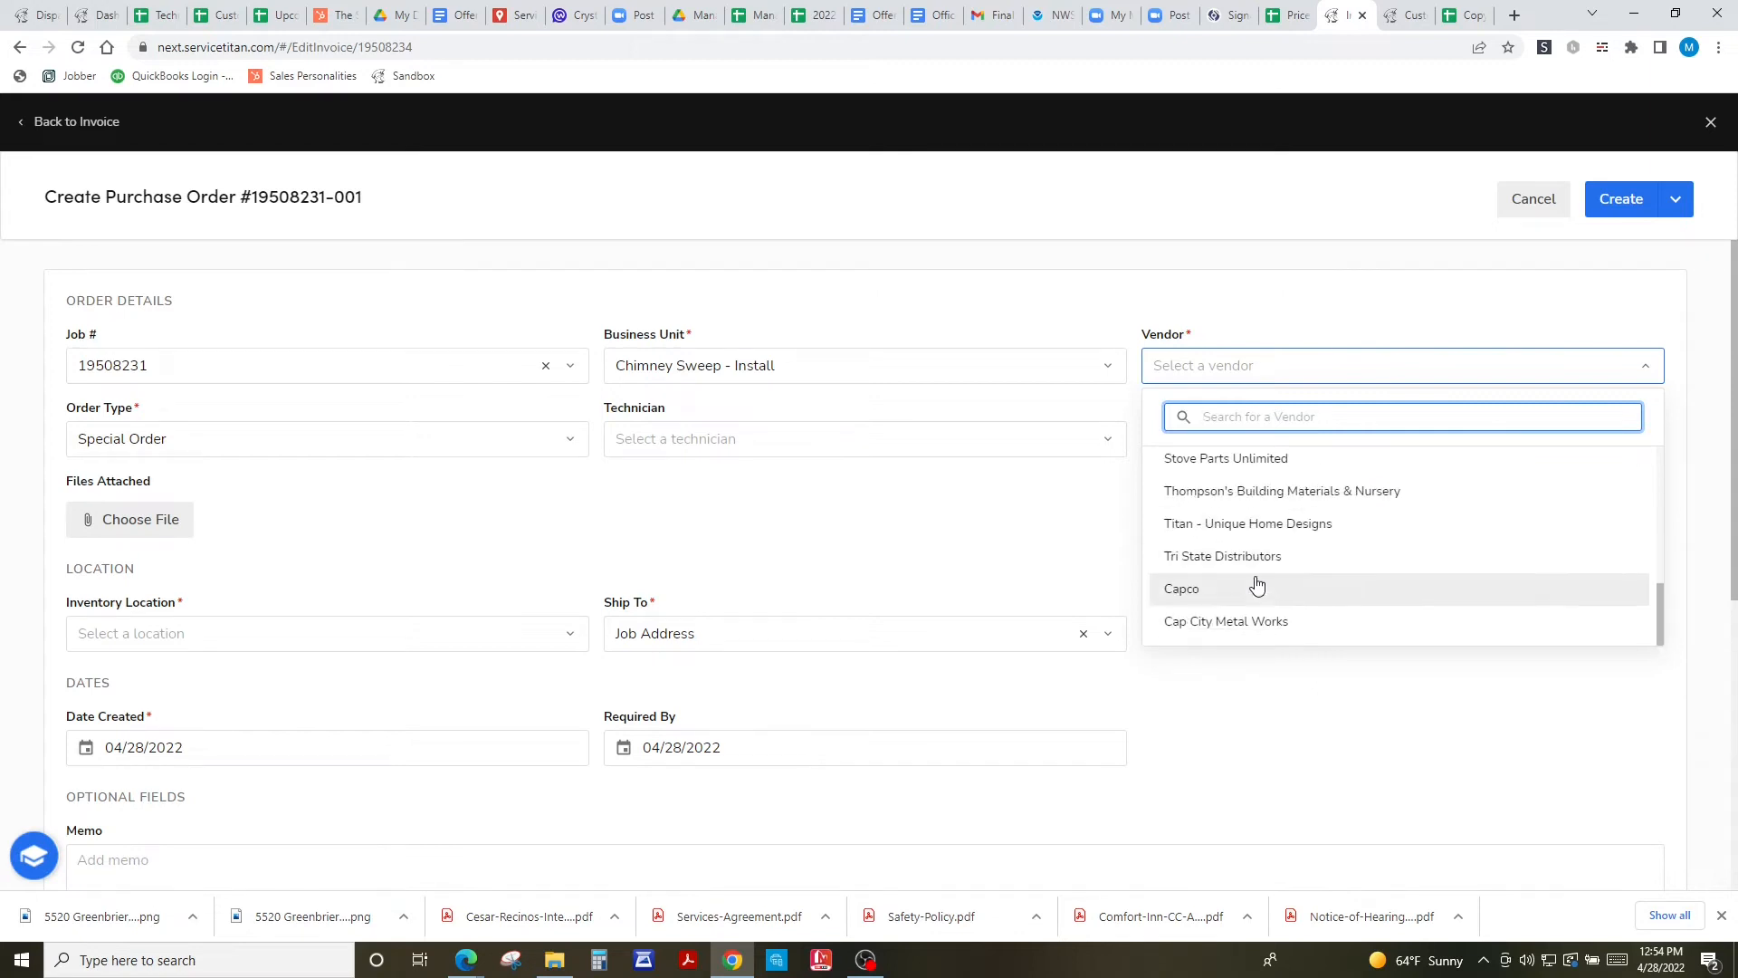
pyautogui.click(1234, 624)
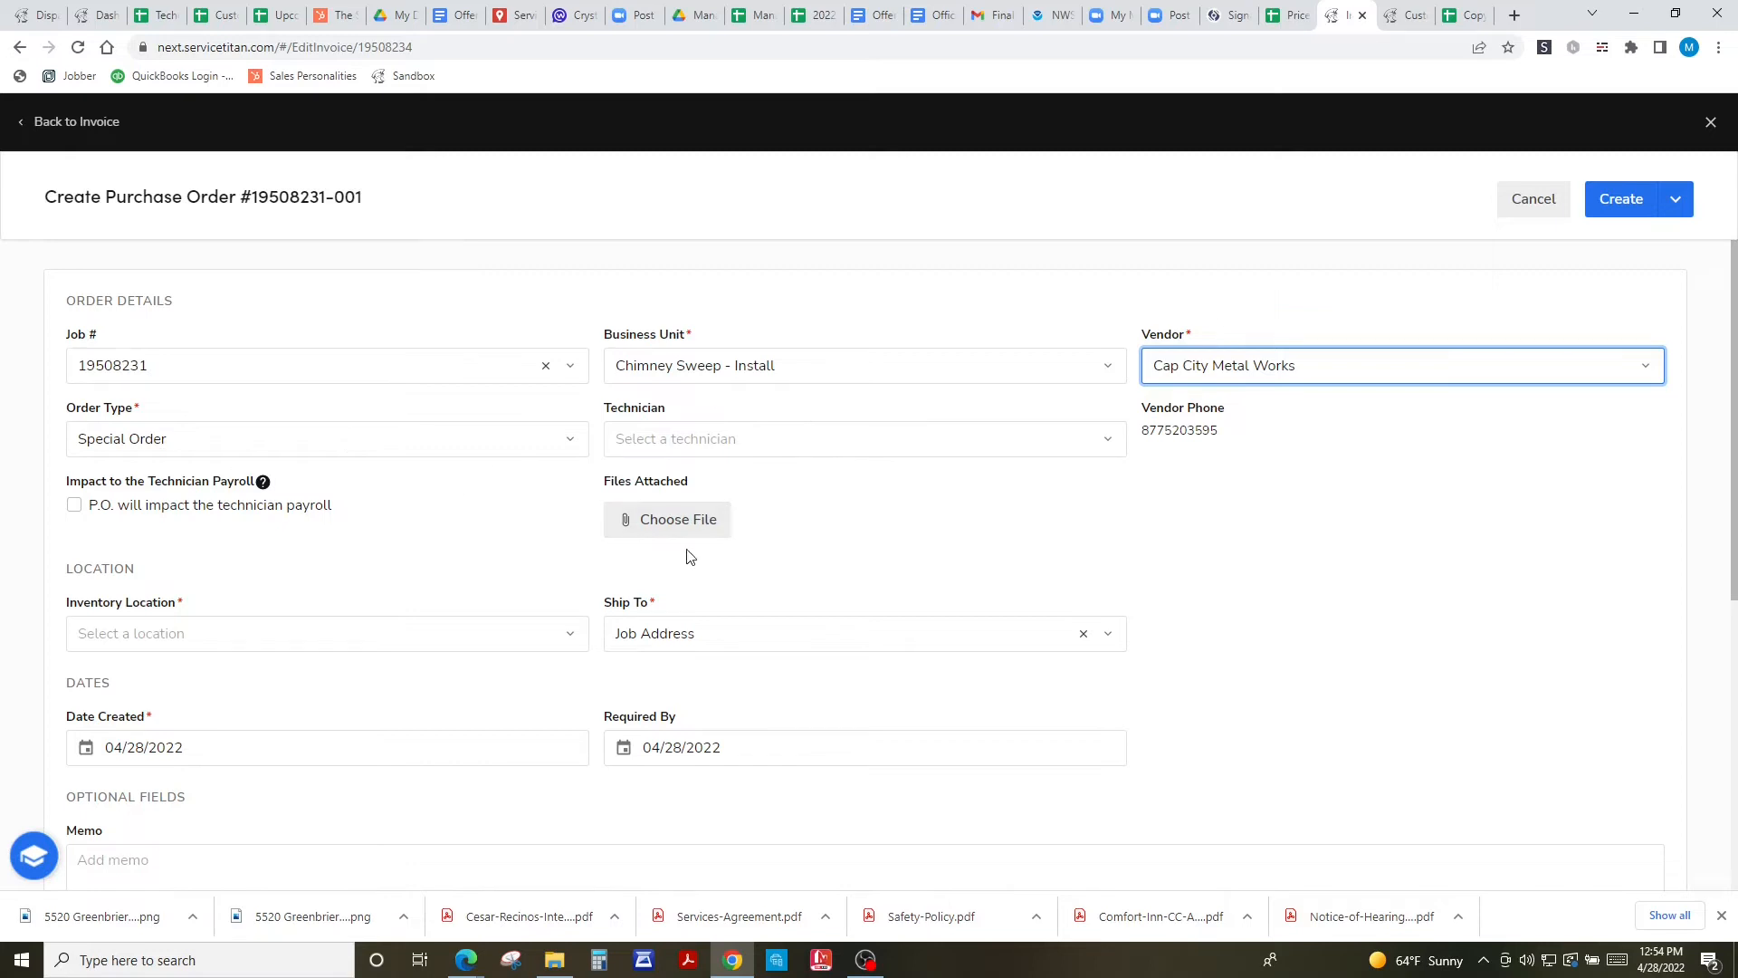
pyautogui.click(680, 525)
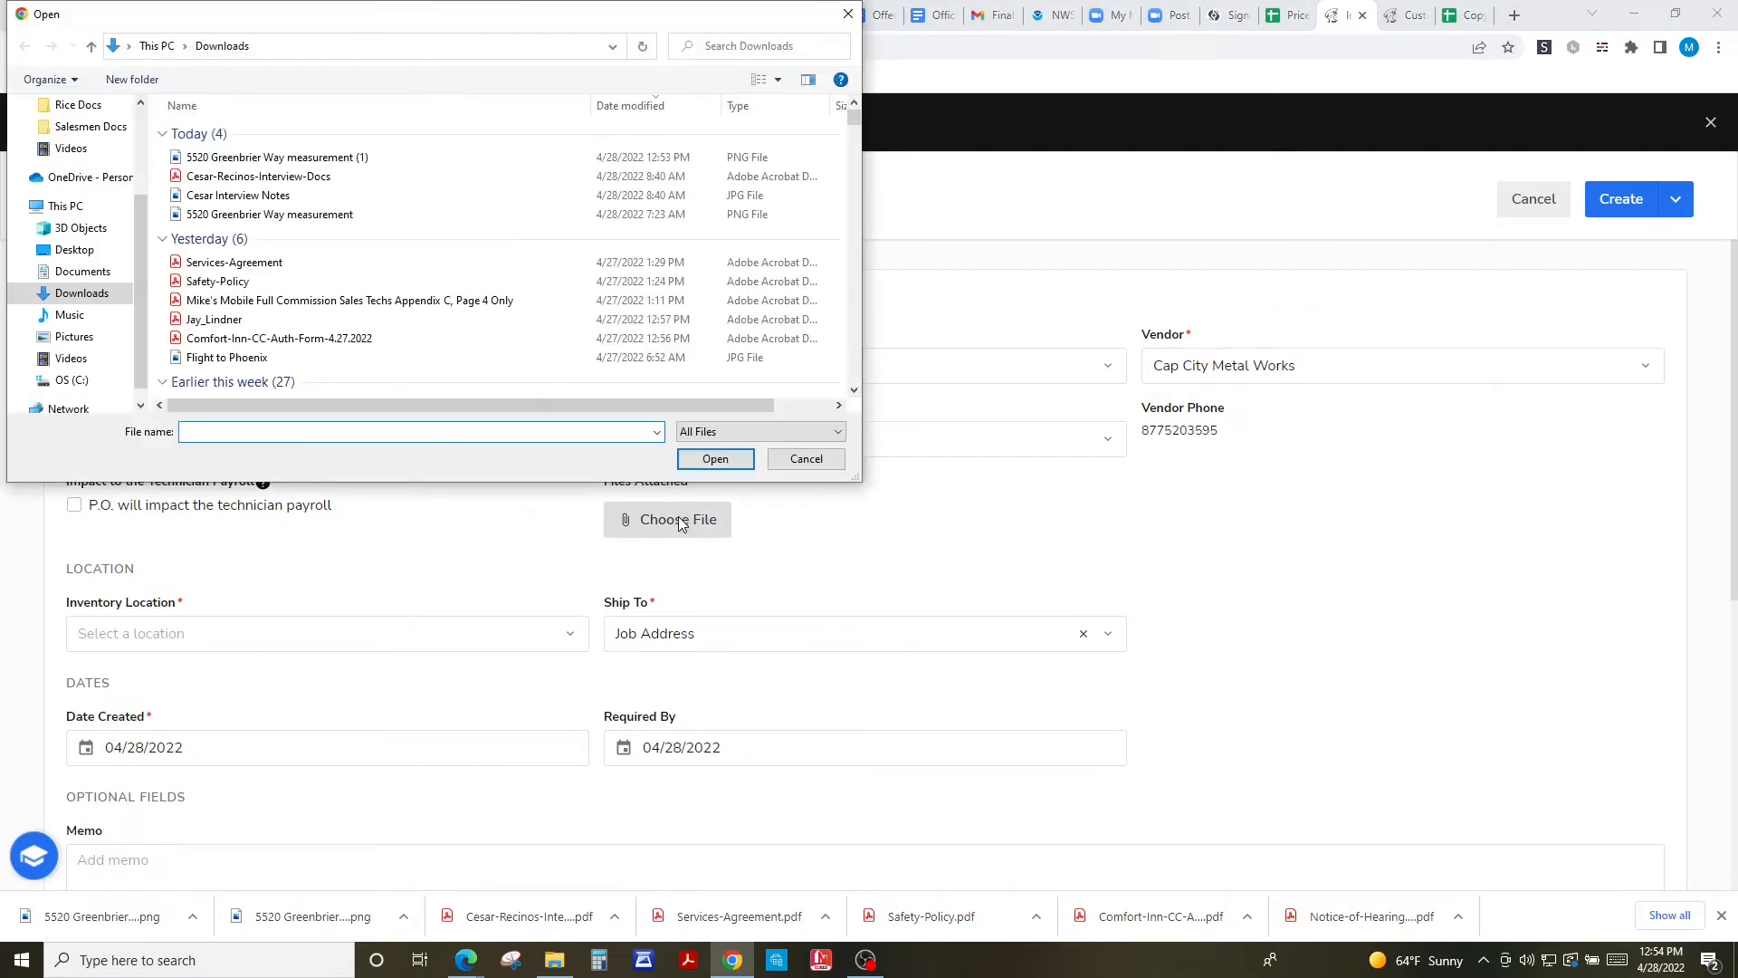
pyautogui.click(288, 159)
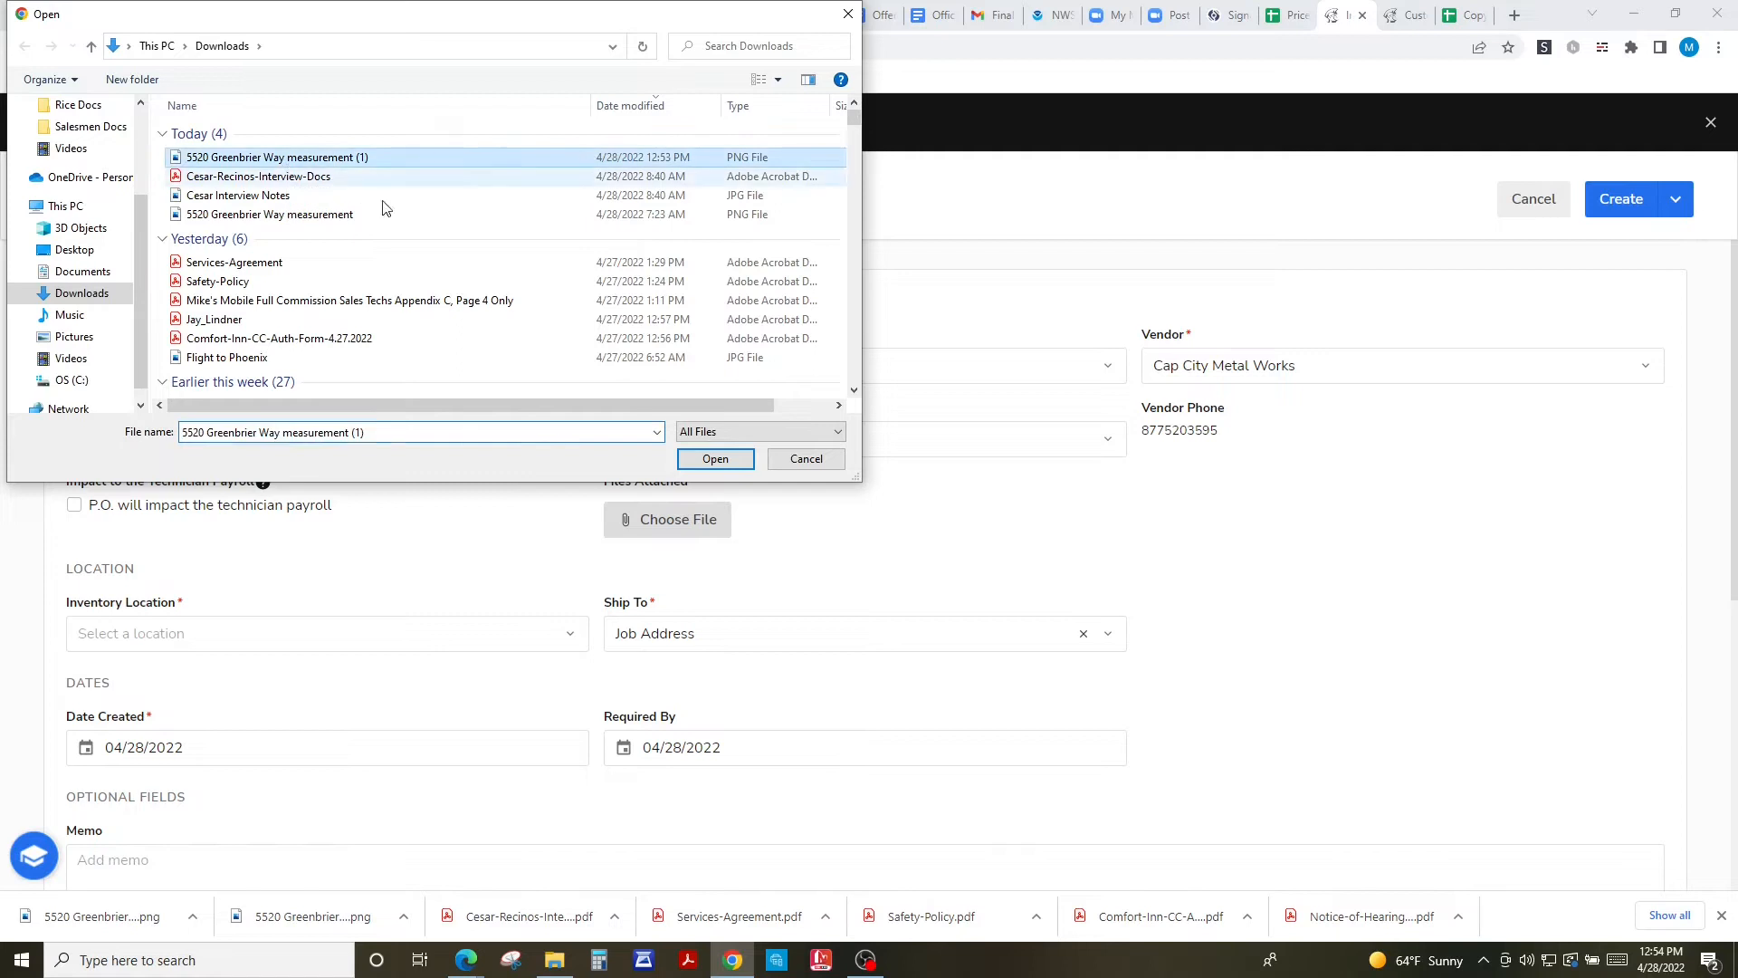
pyautogui.click(711, 462)
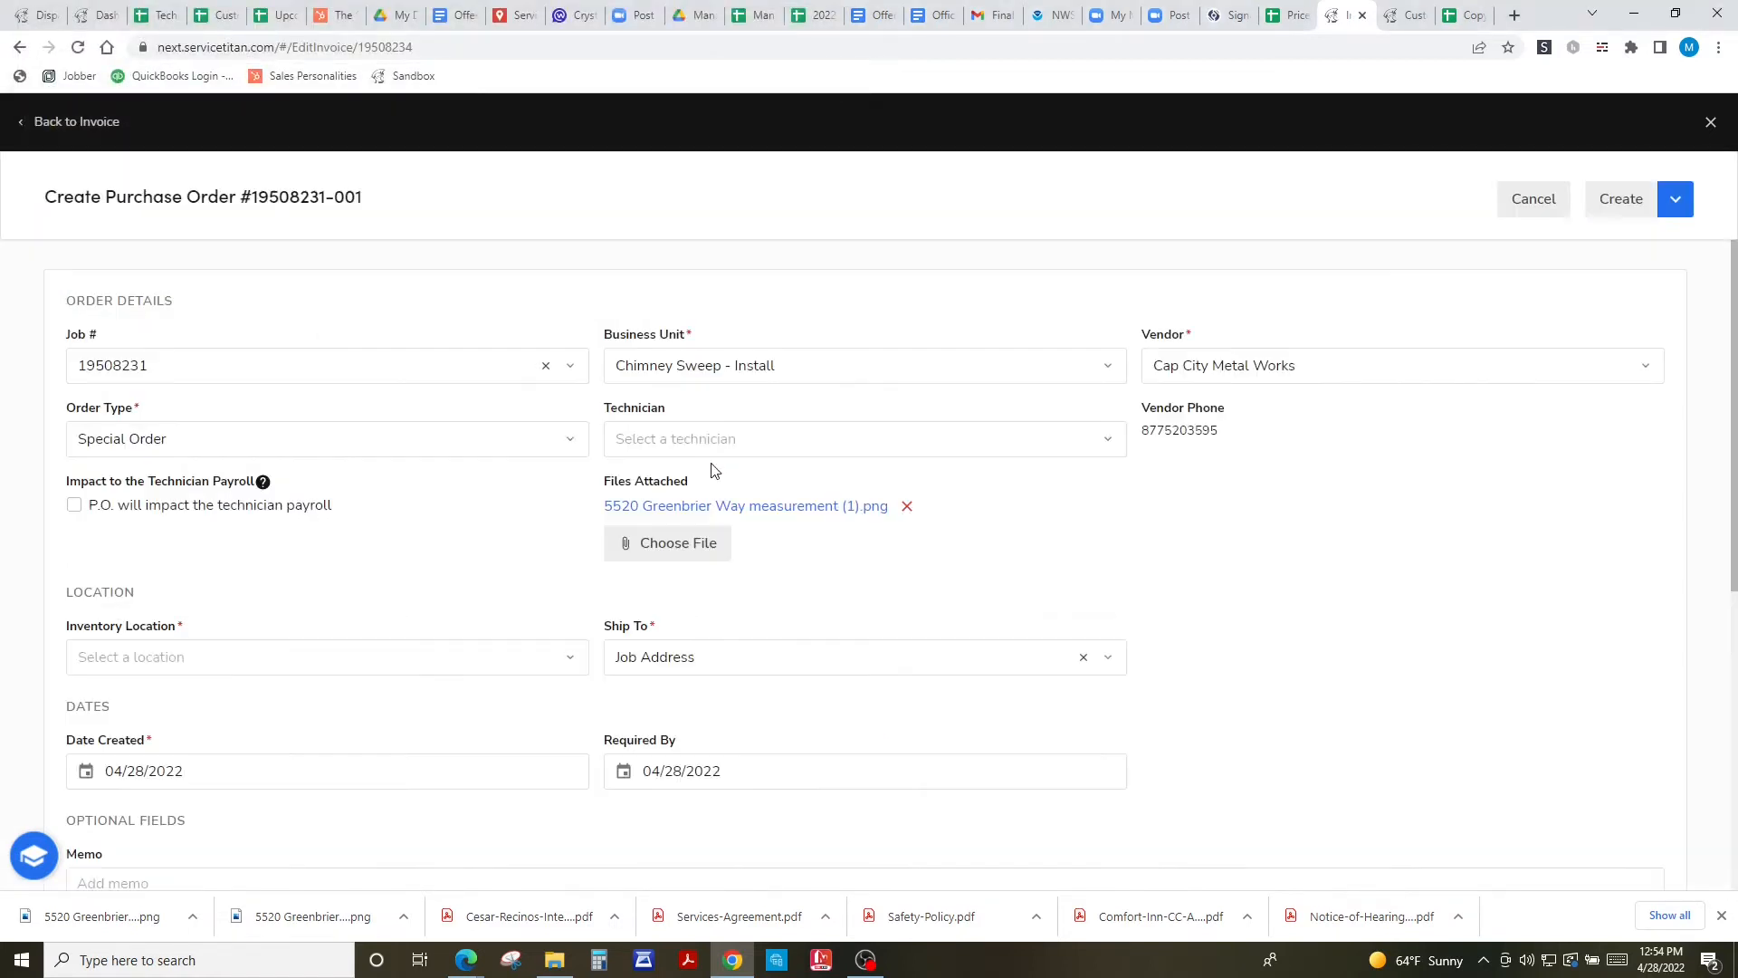
# - Set the inventory location to Stockton Warehouse
pyautogui.click(573, 665)
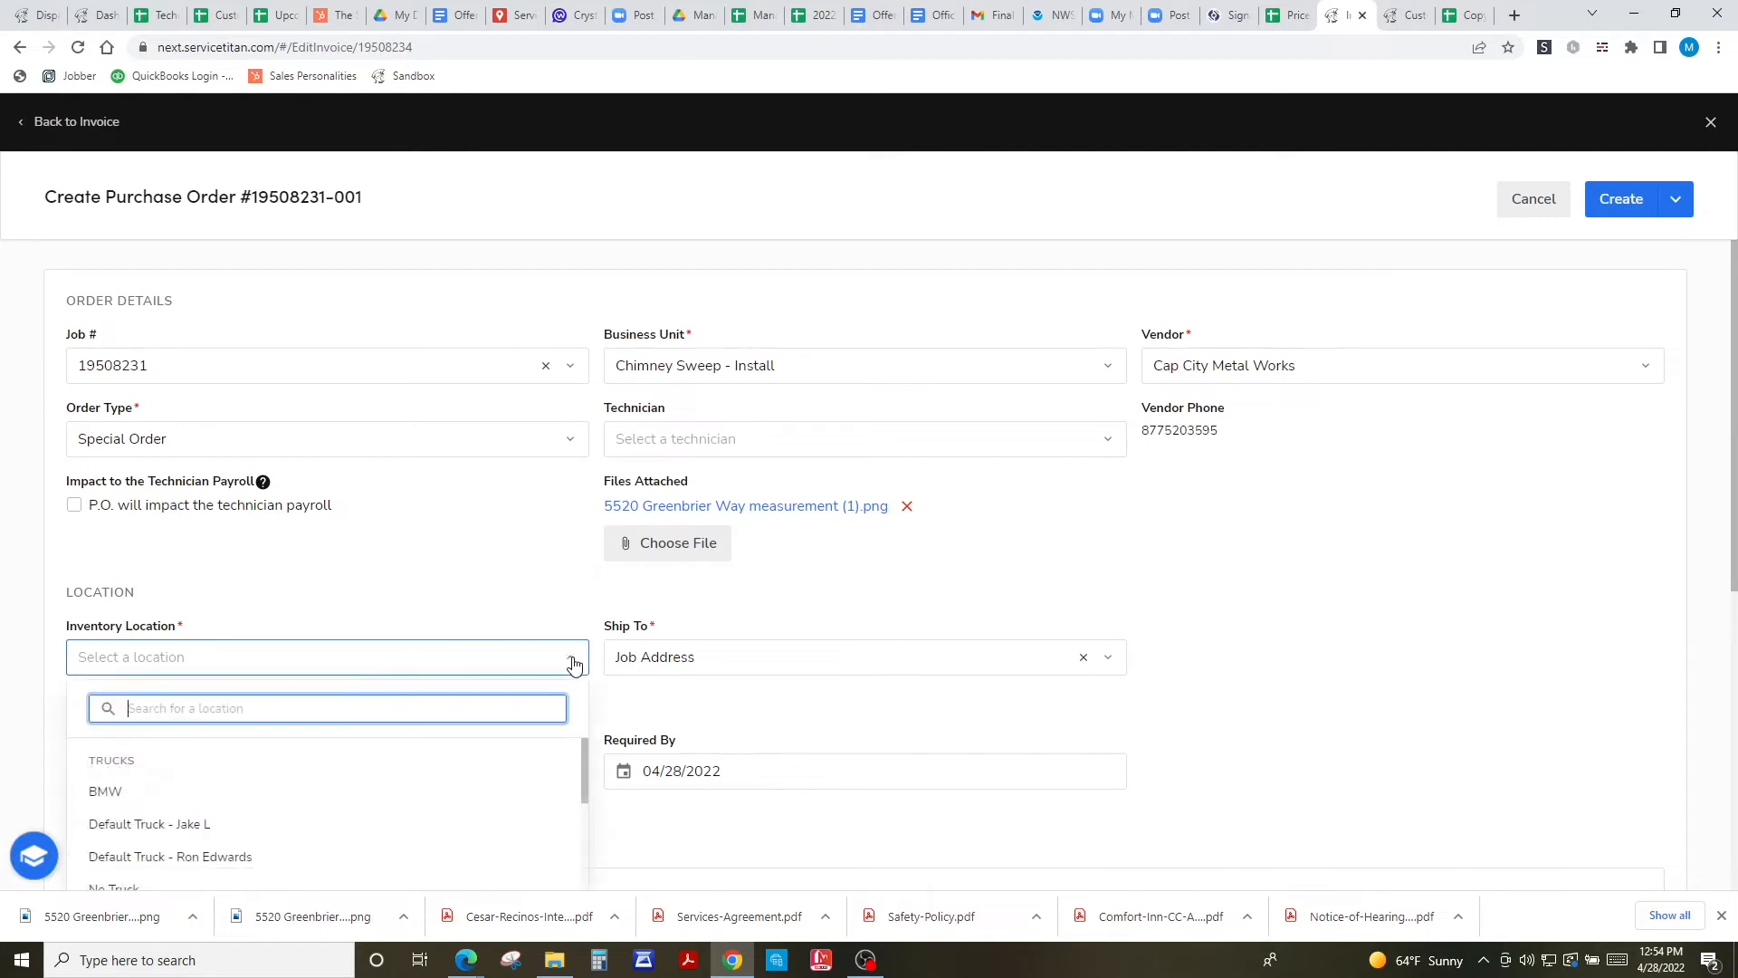
pyautogui.scroll(-1, 373, 597)
pyautogui.scroll(-10, 389, 715)
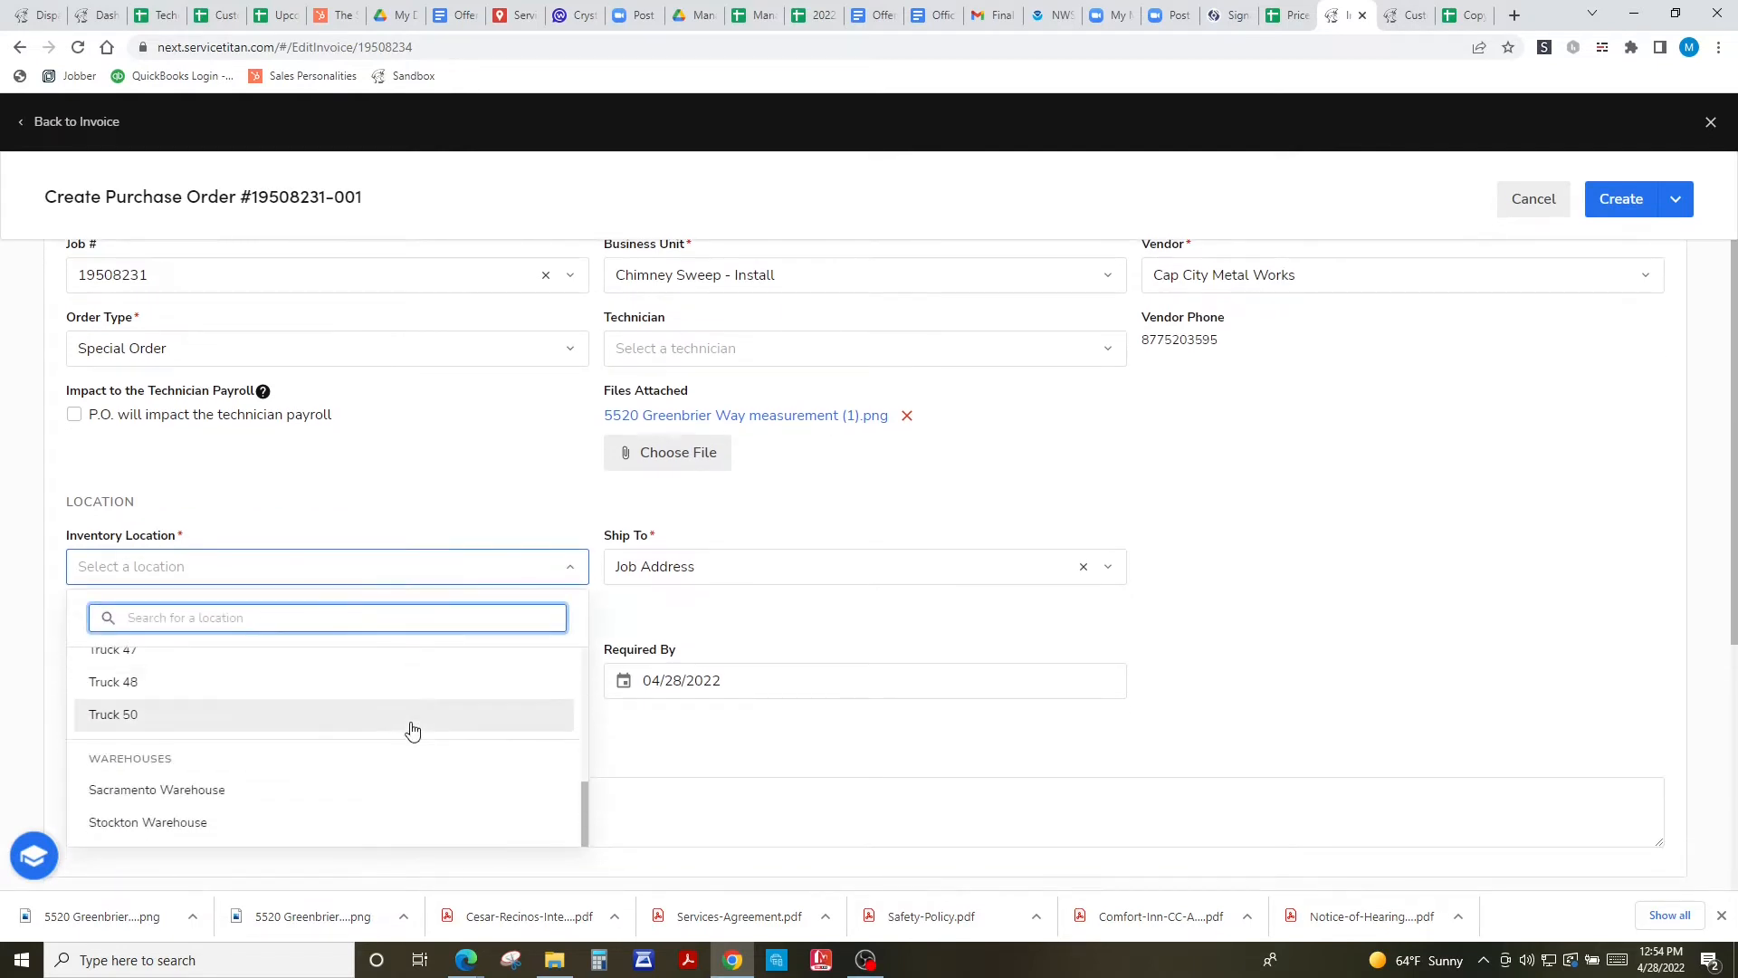
pyautogui.click(152, 831)
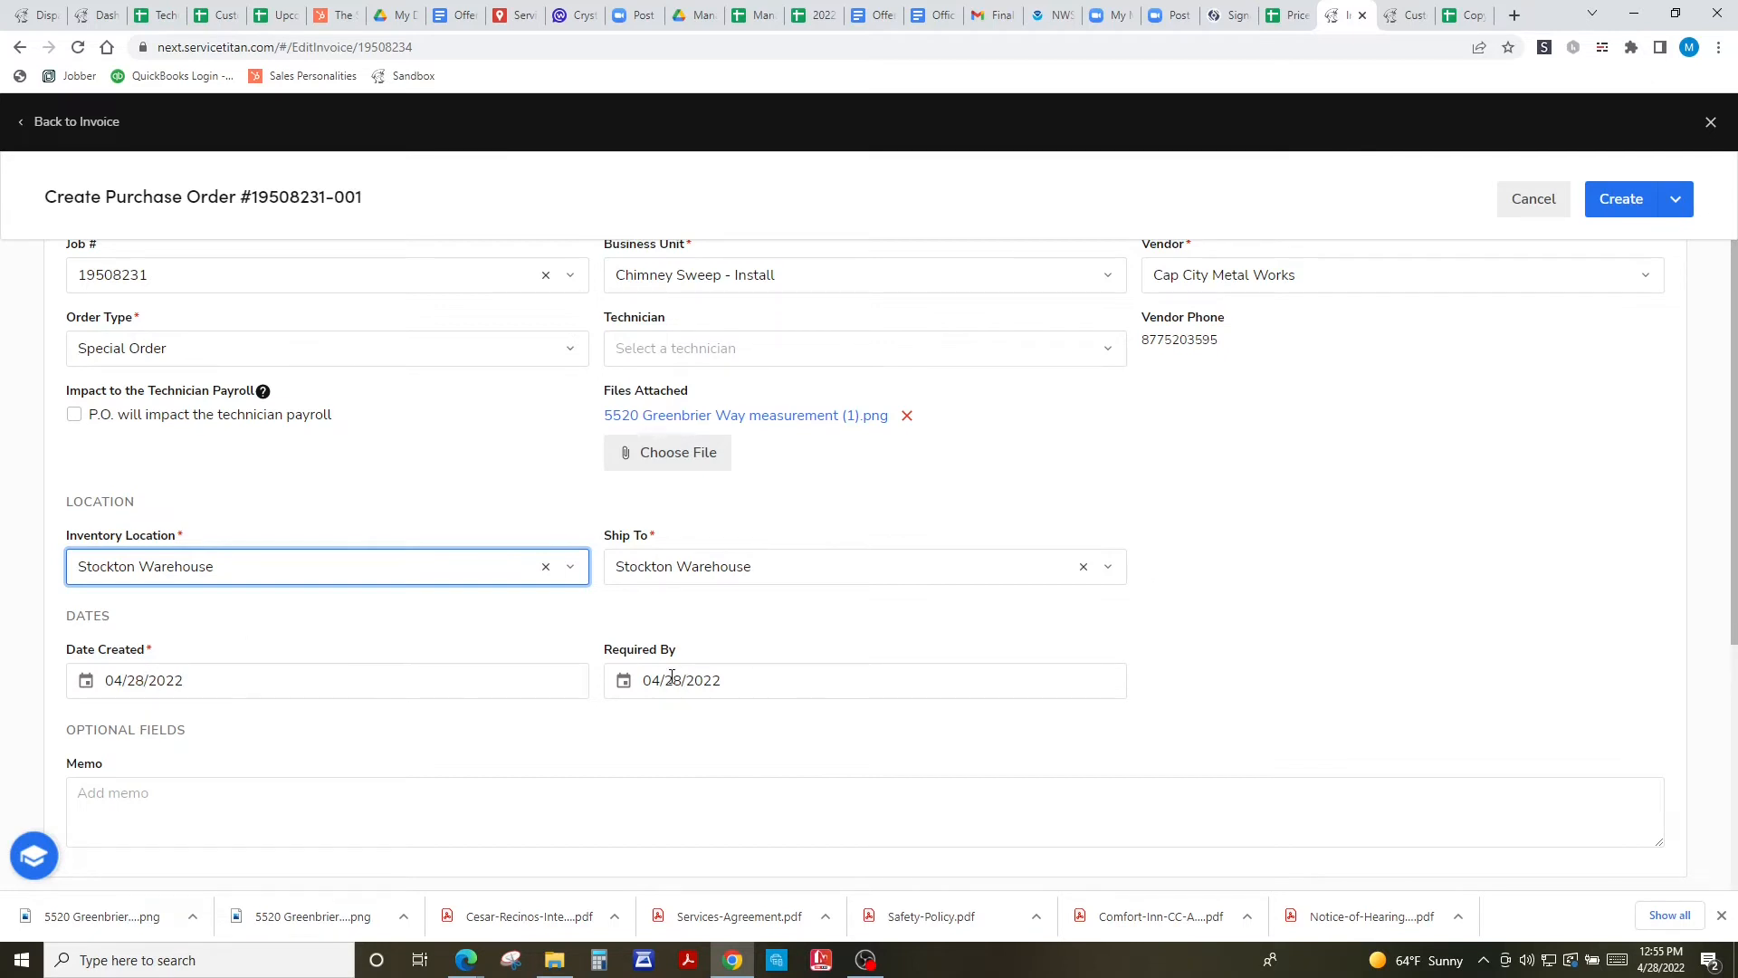
# - Set the required-by date to May 12, 2022
pyautogui.click(671, 679)
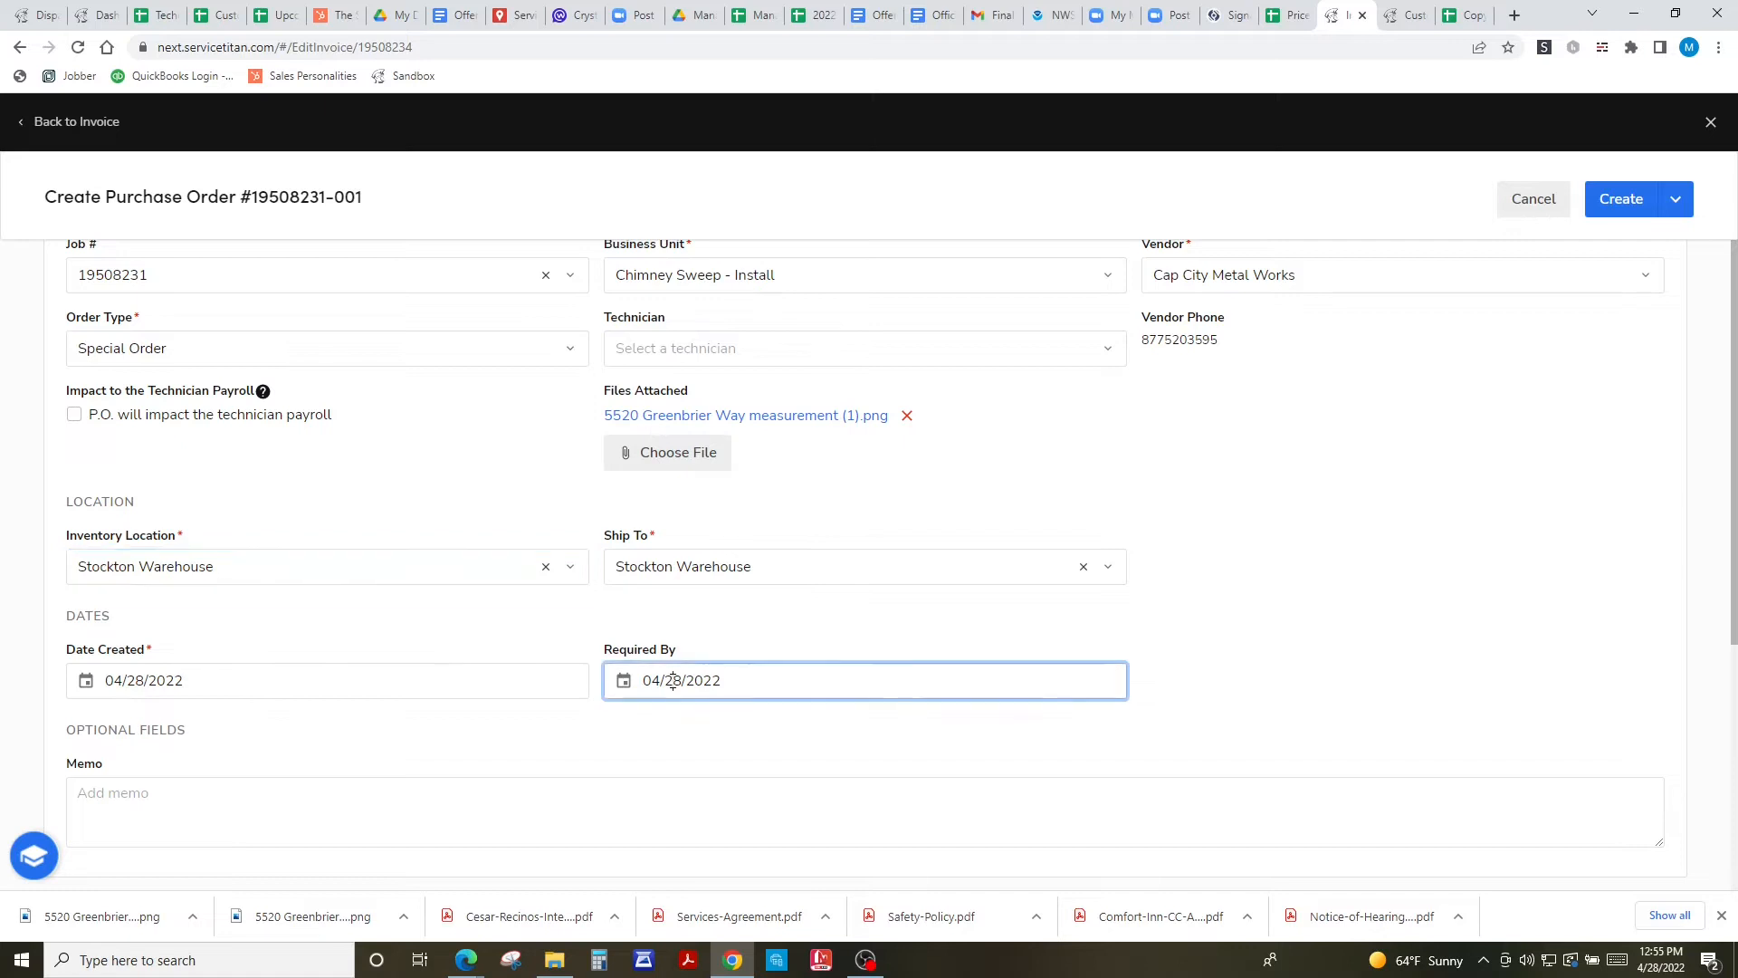
pyautogui.scroll(-1, 1177, 708)
pyautogui.scroll(-1, 1181, 709)
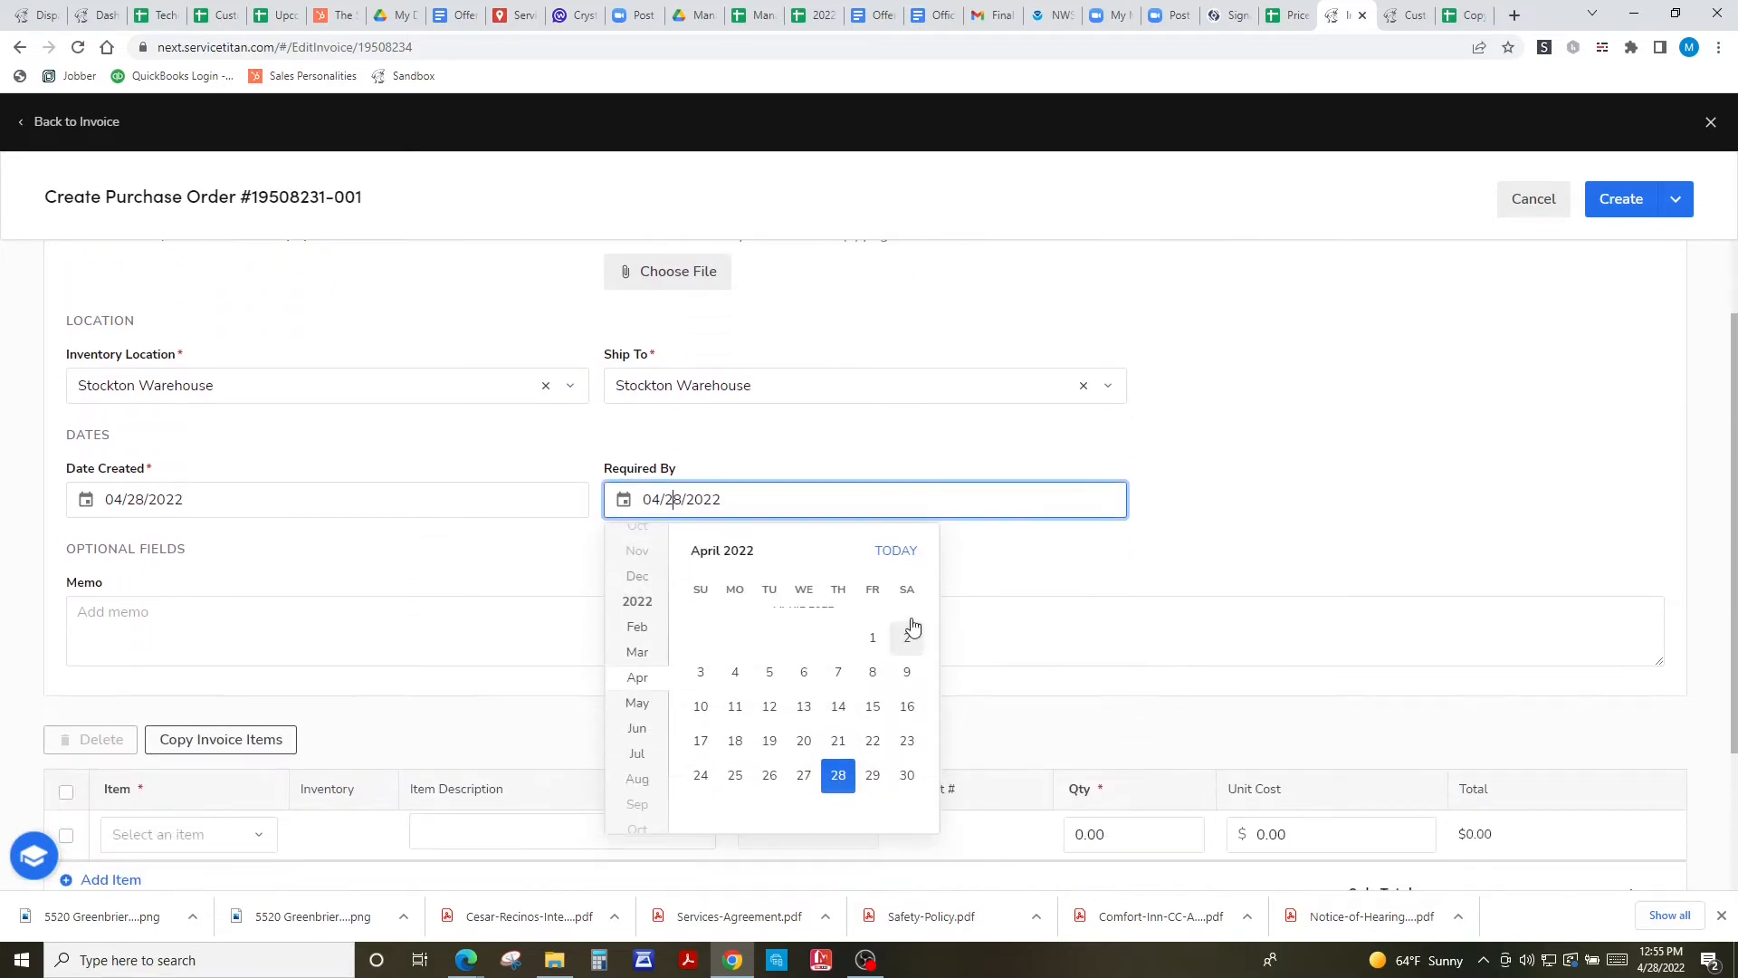
pyautogui.scroll(-1, 828, 703)
pyautogui.scroll(-1, 828, 806)
pyautogui.click(838, 735)
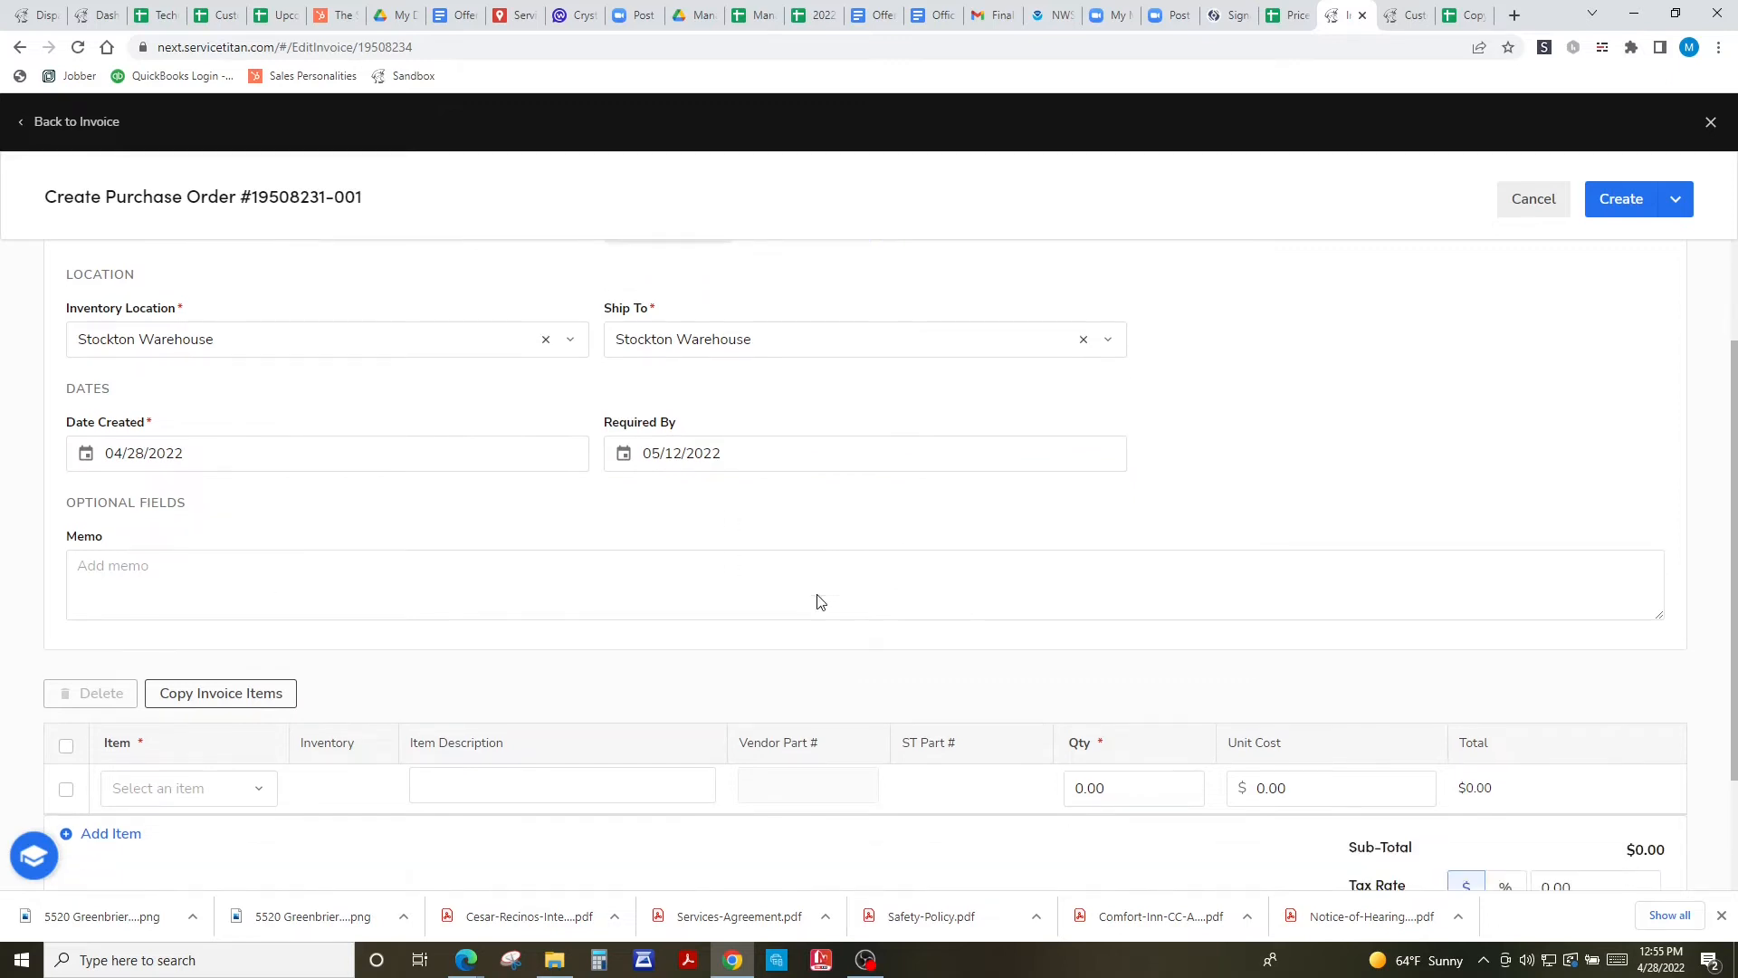
# - Select the first line item and bring up the list of items
pyautogui.scroll(-3, 815, 598)
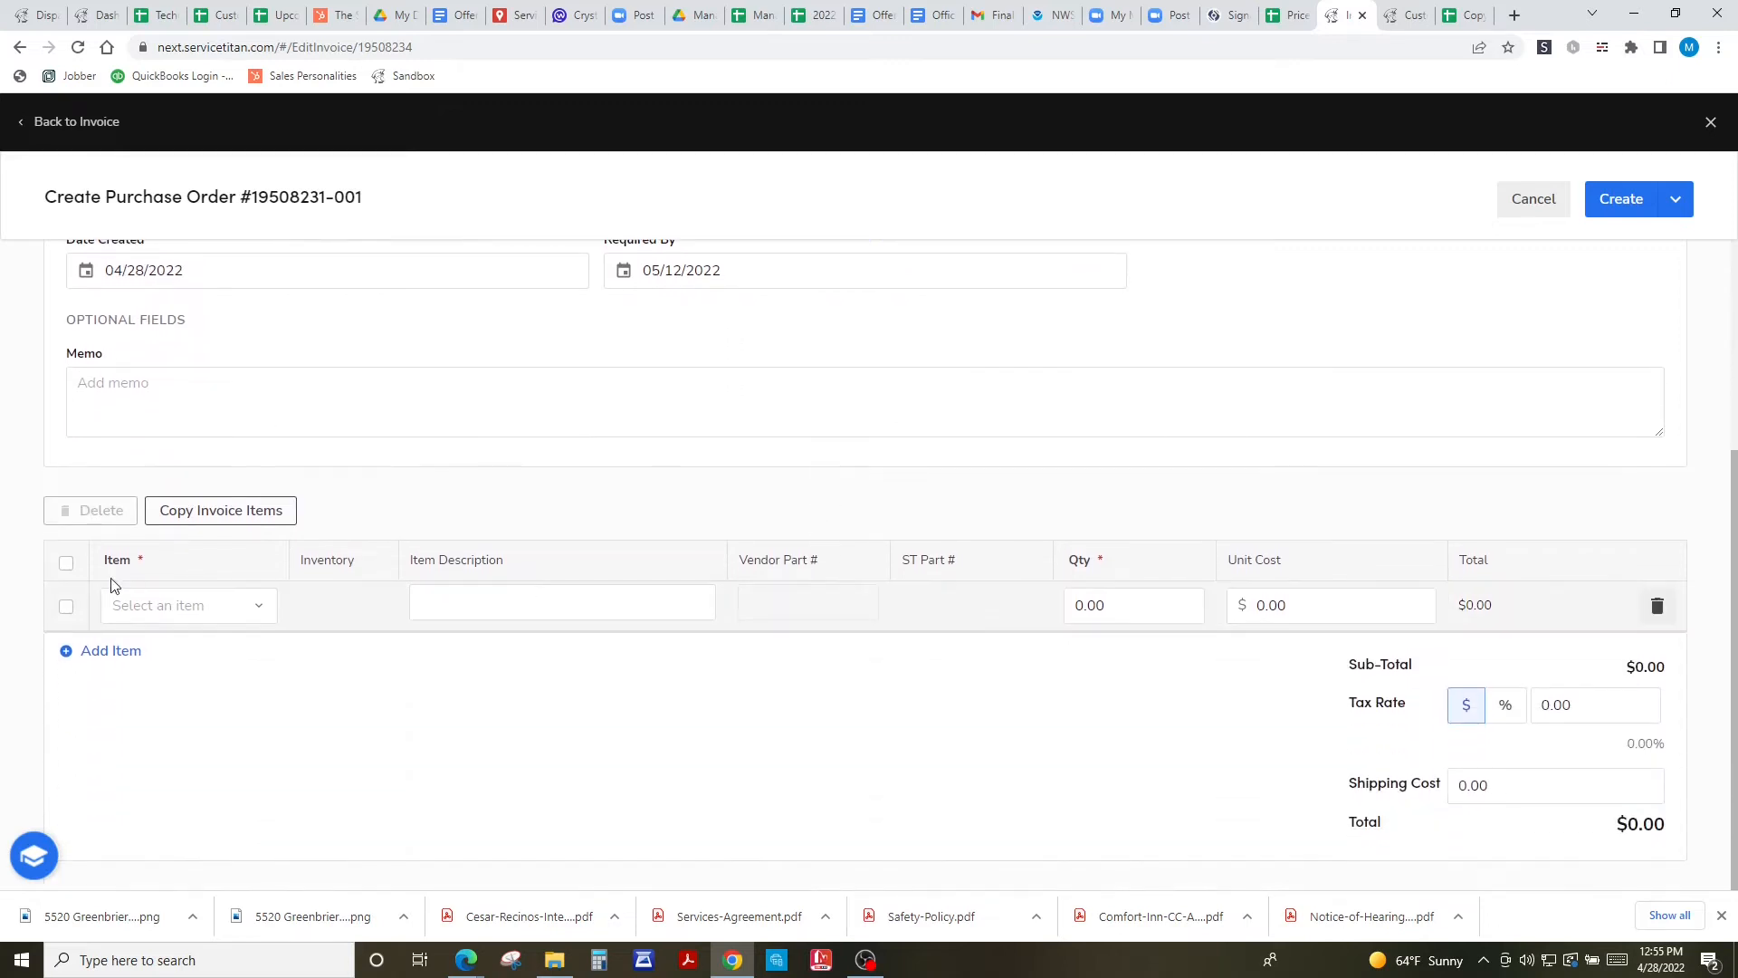
pyautogui.click(66, 607)
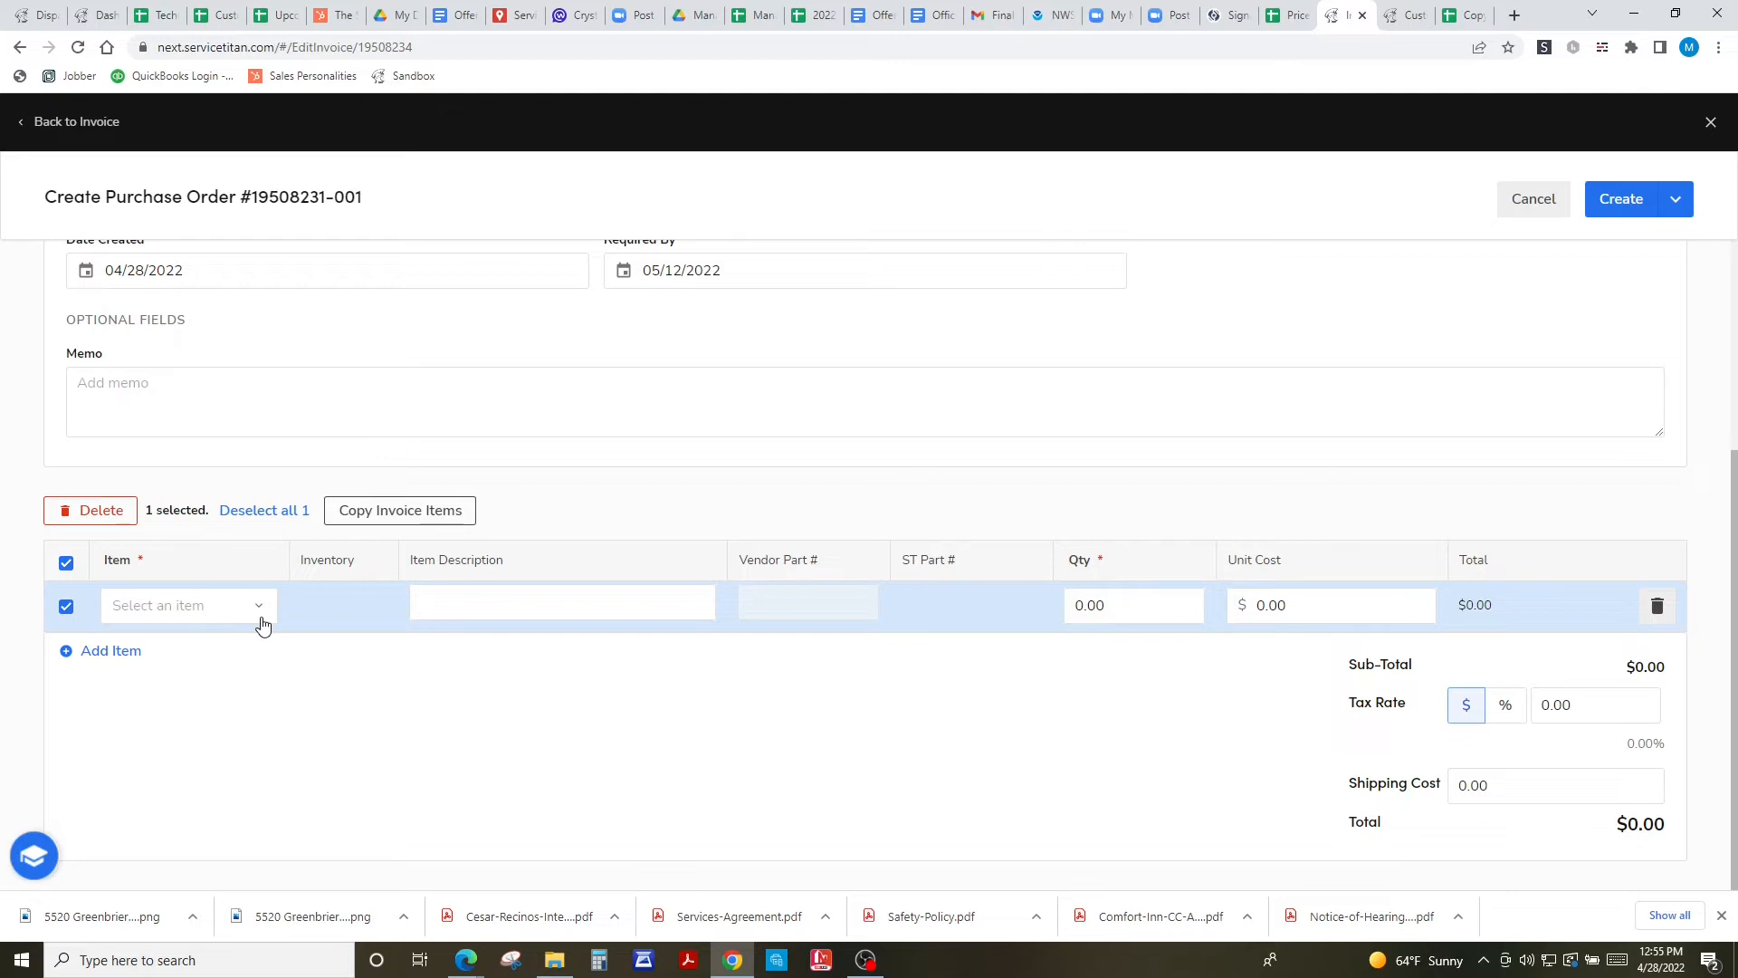
pyautogui.click(260, 622)
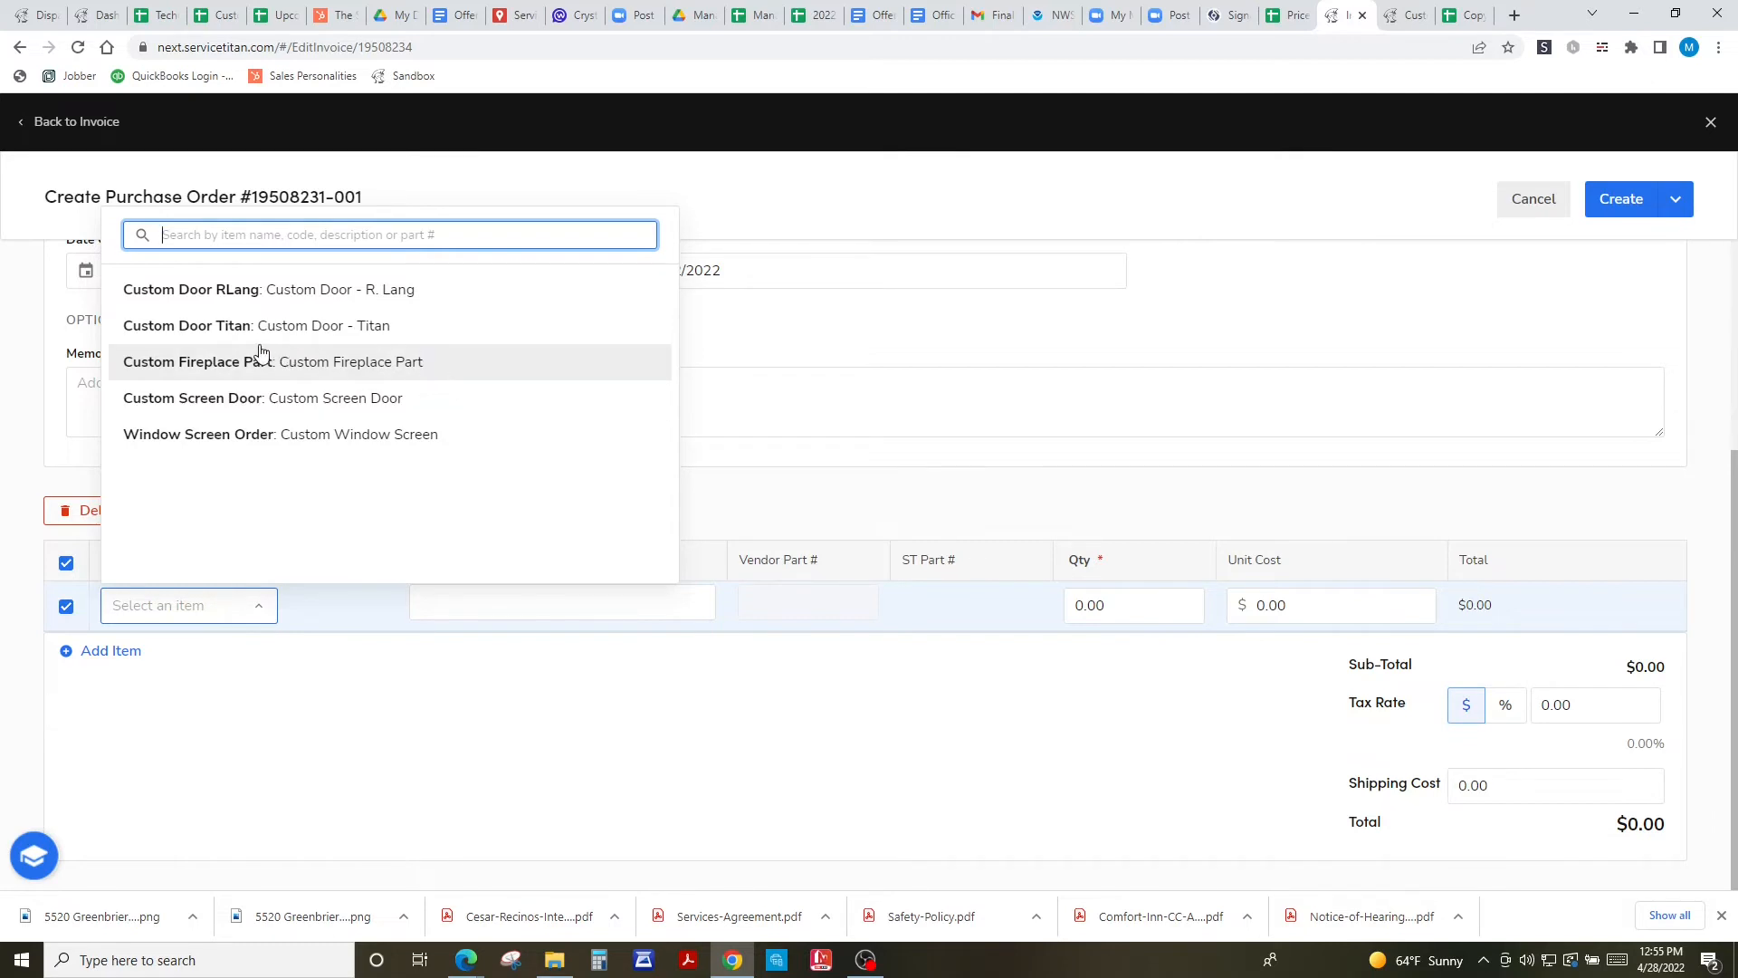
# - Add a Custom Fireplace Part line described as 'Medium Crown Cap, Matte Black', then show the create options
pyautogui.click(319, 372)
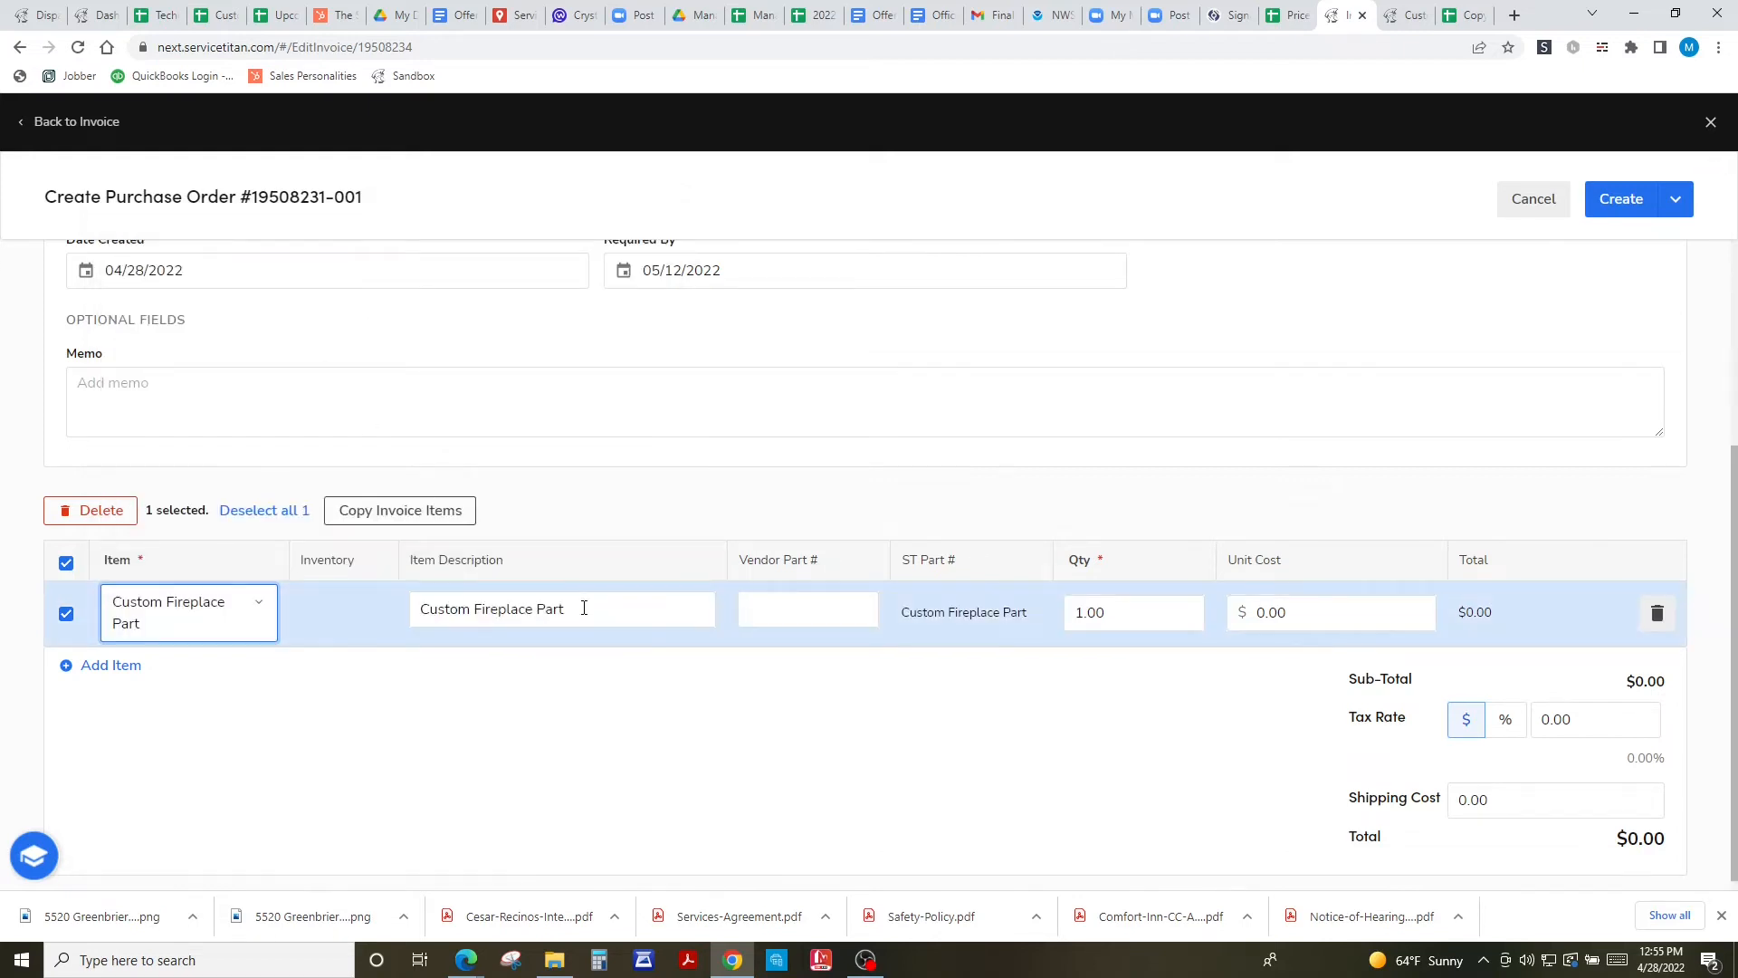
pyautogui.press('Tab')
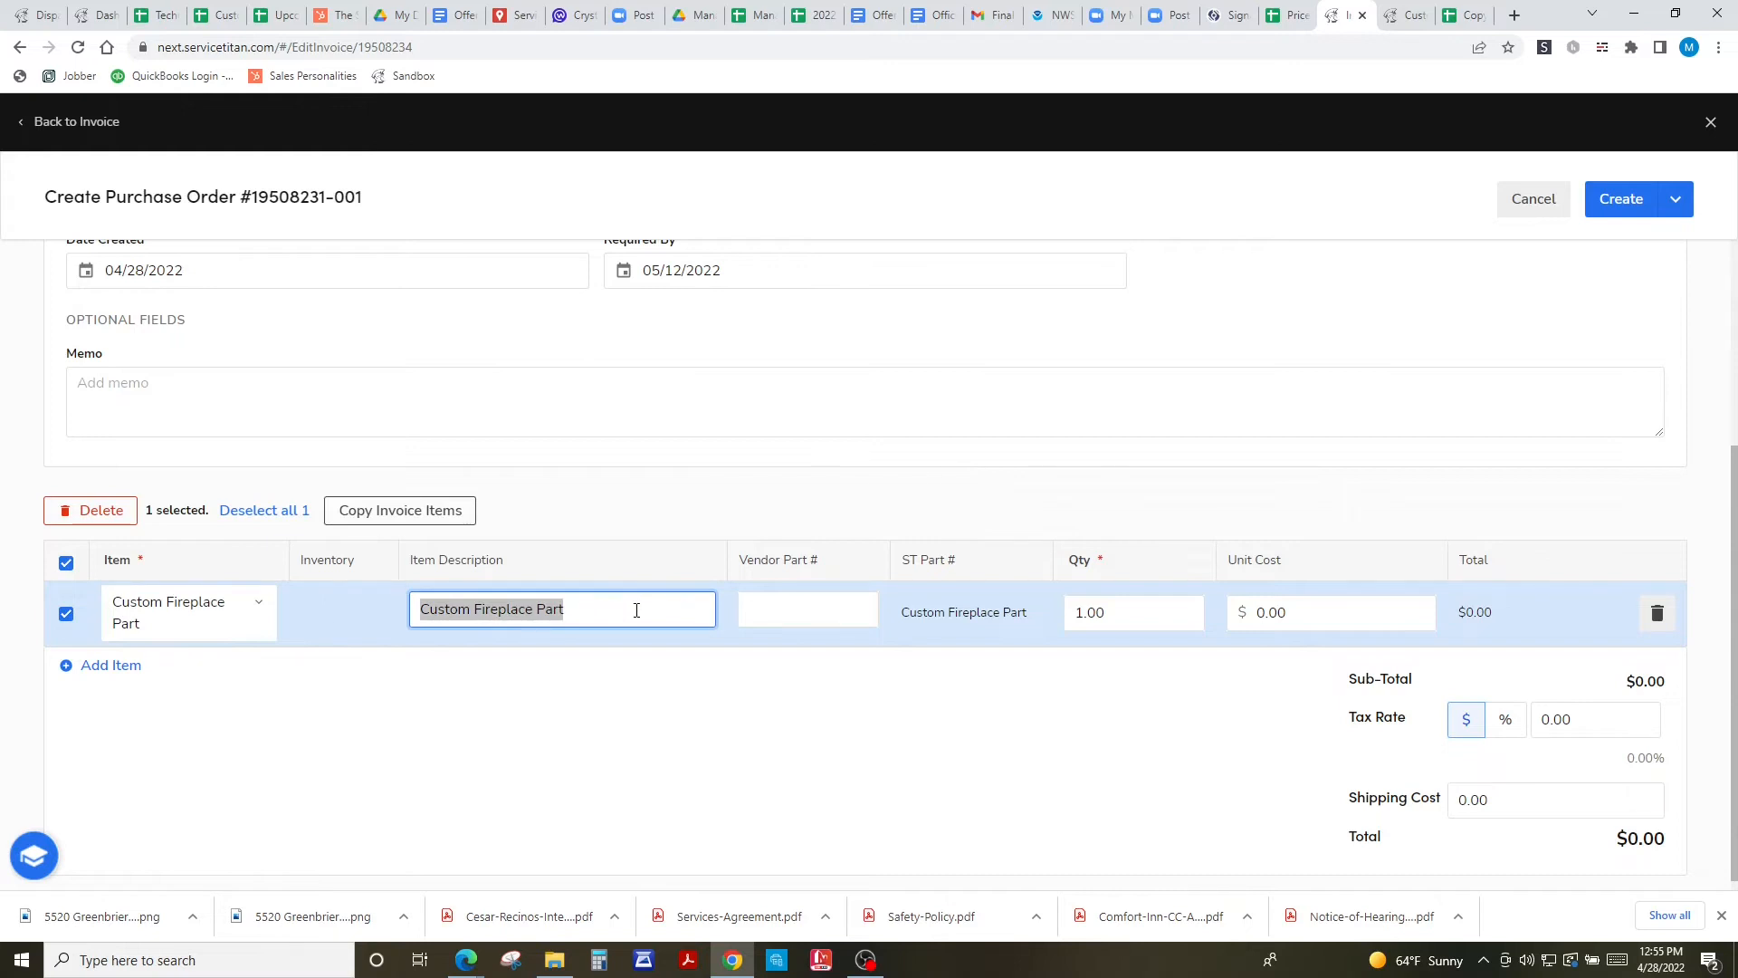
pyautogui.press('BackSpace')
pyautogui.write('Medium Crown Cap')
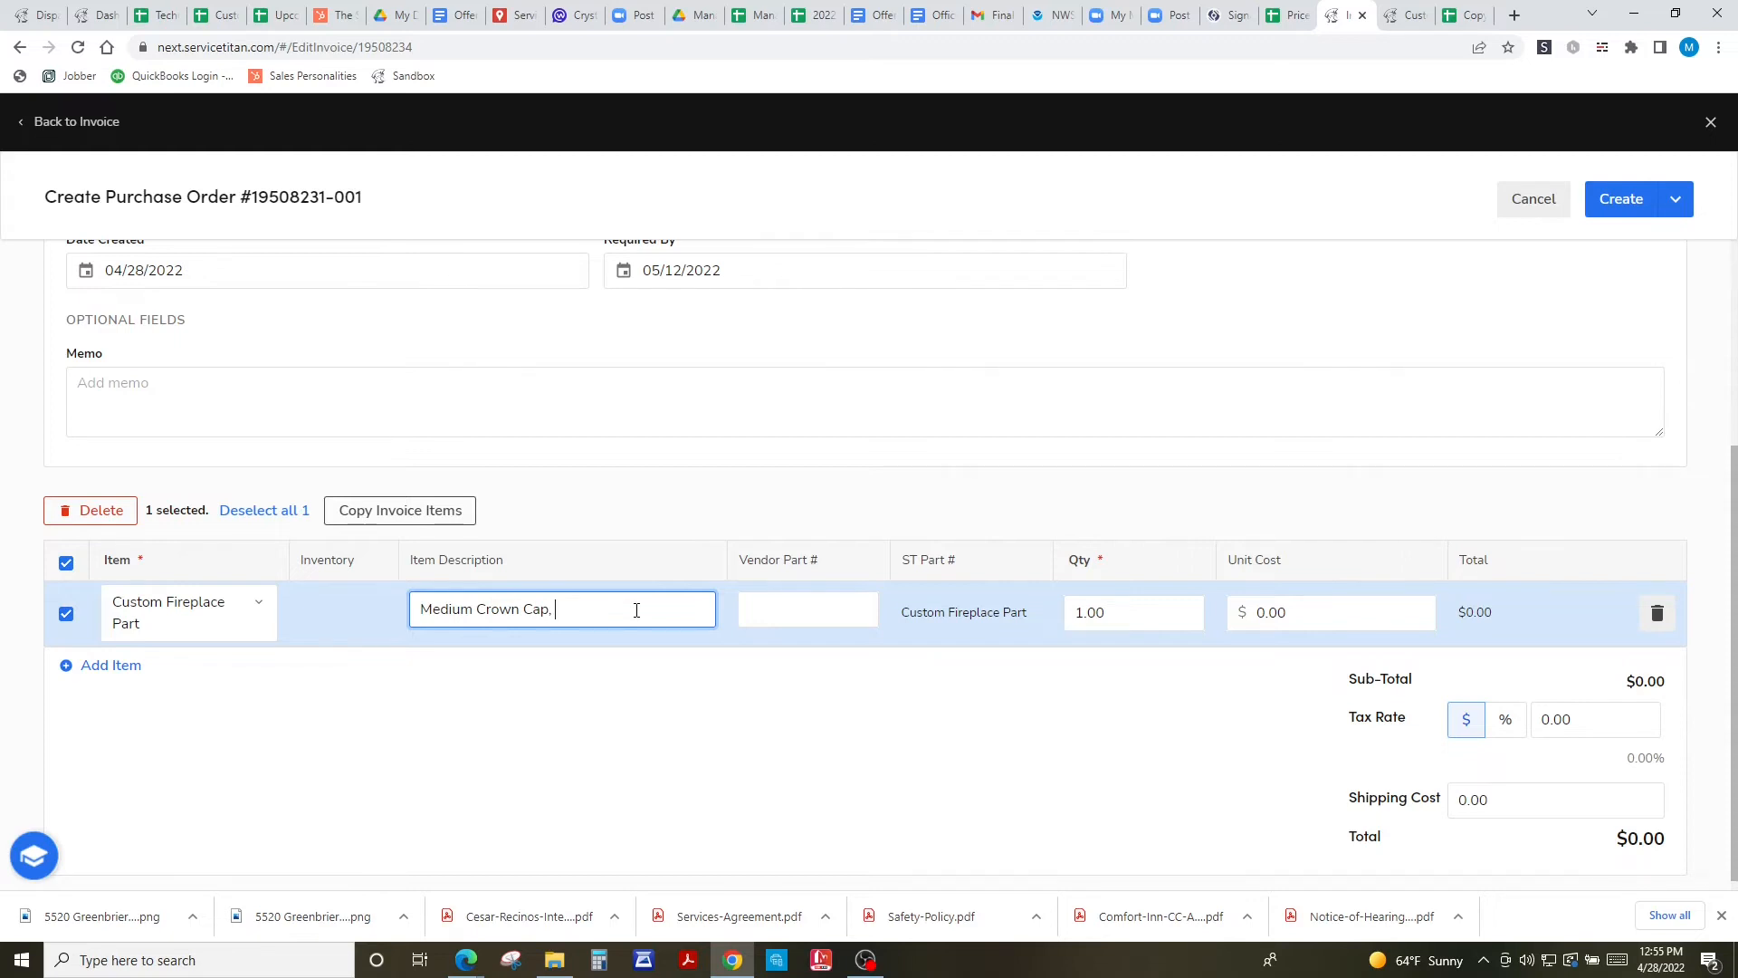
pyautogui.write(', Matte Bla')
pyautogui.click(1107, 656)
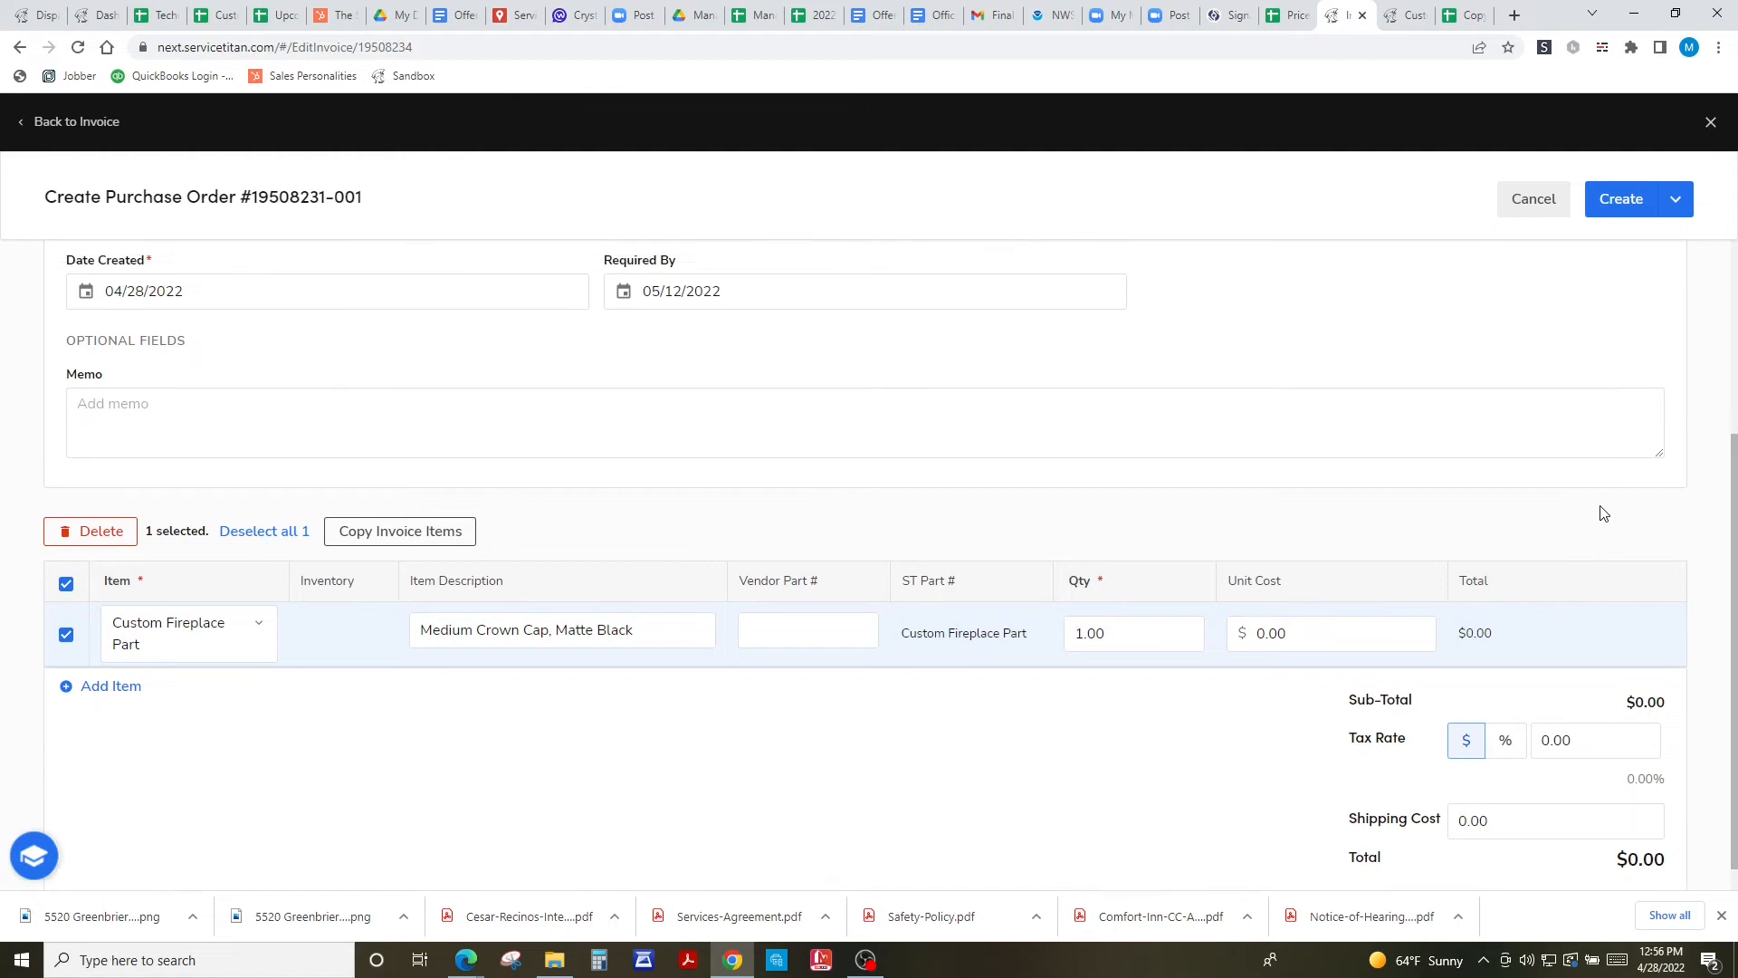
pyautogui.scroll(5, 1601, 512)
pyautogui.click(1679, 208)
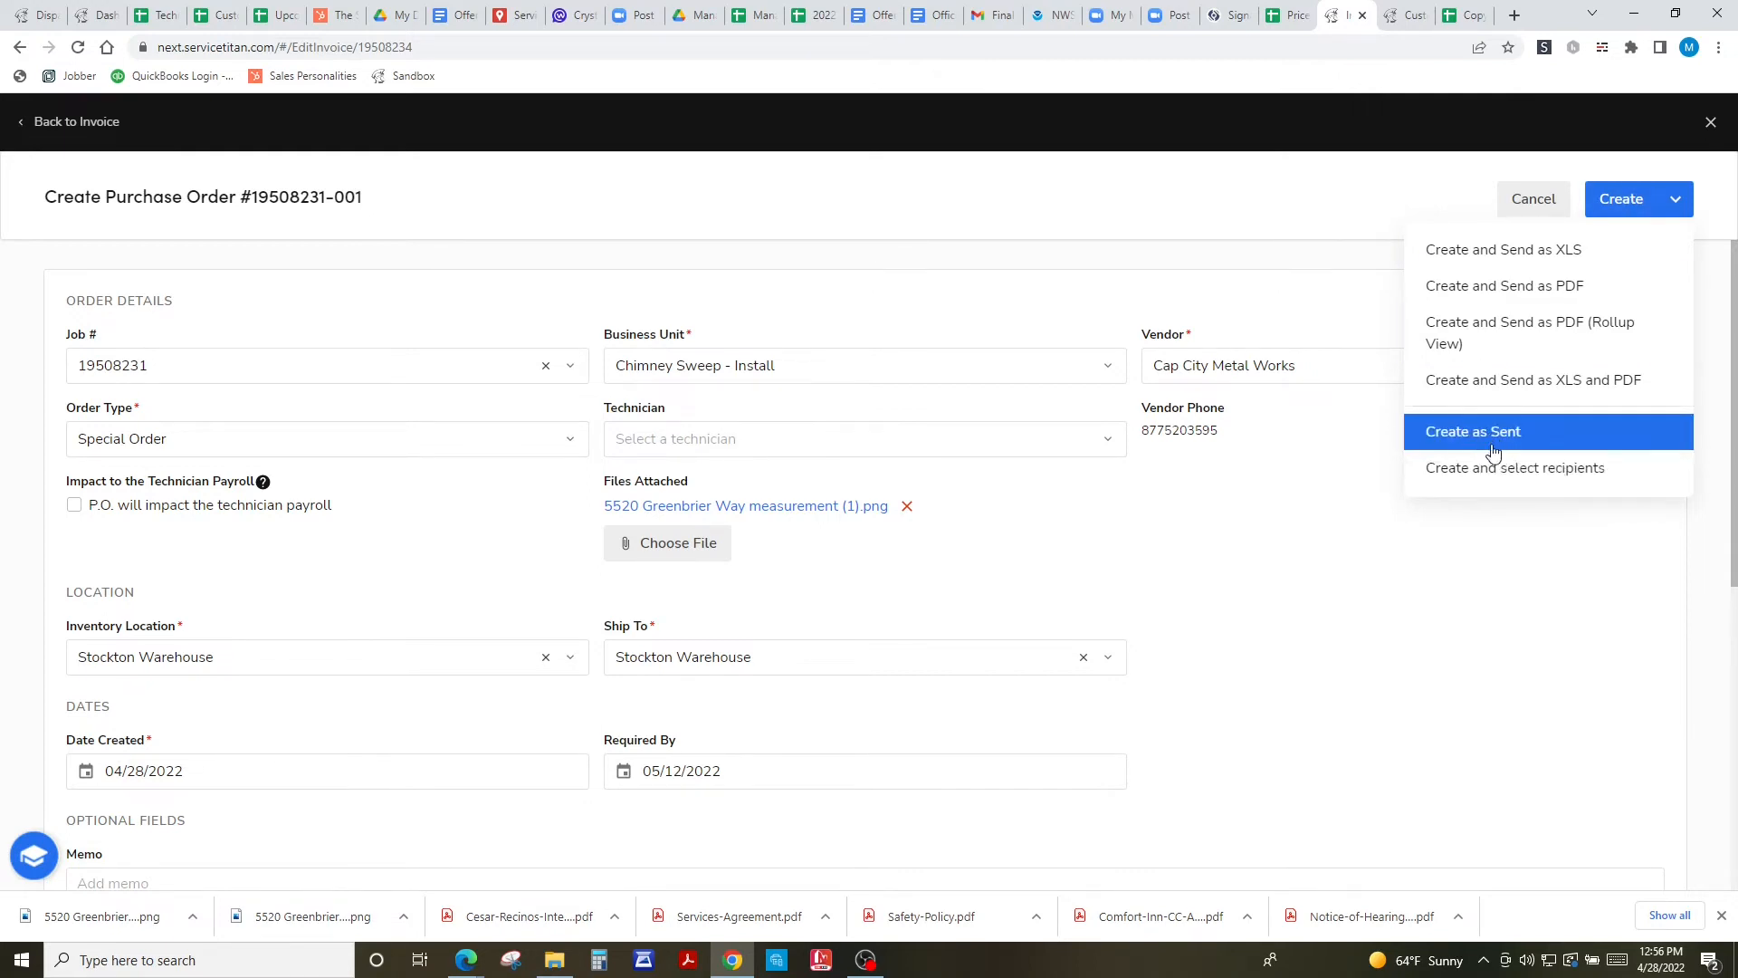
pyautogui.click(1621, 201)
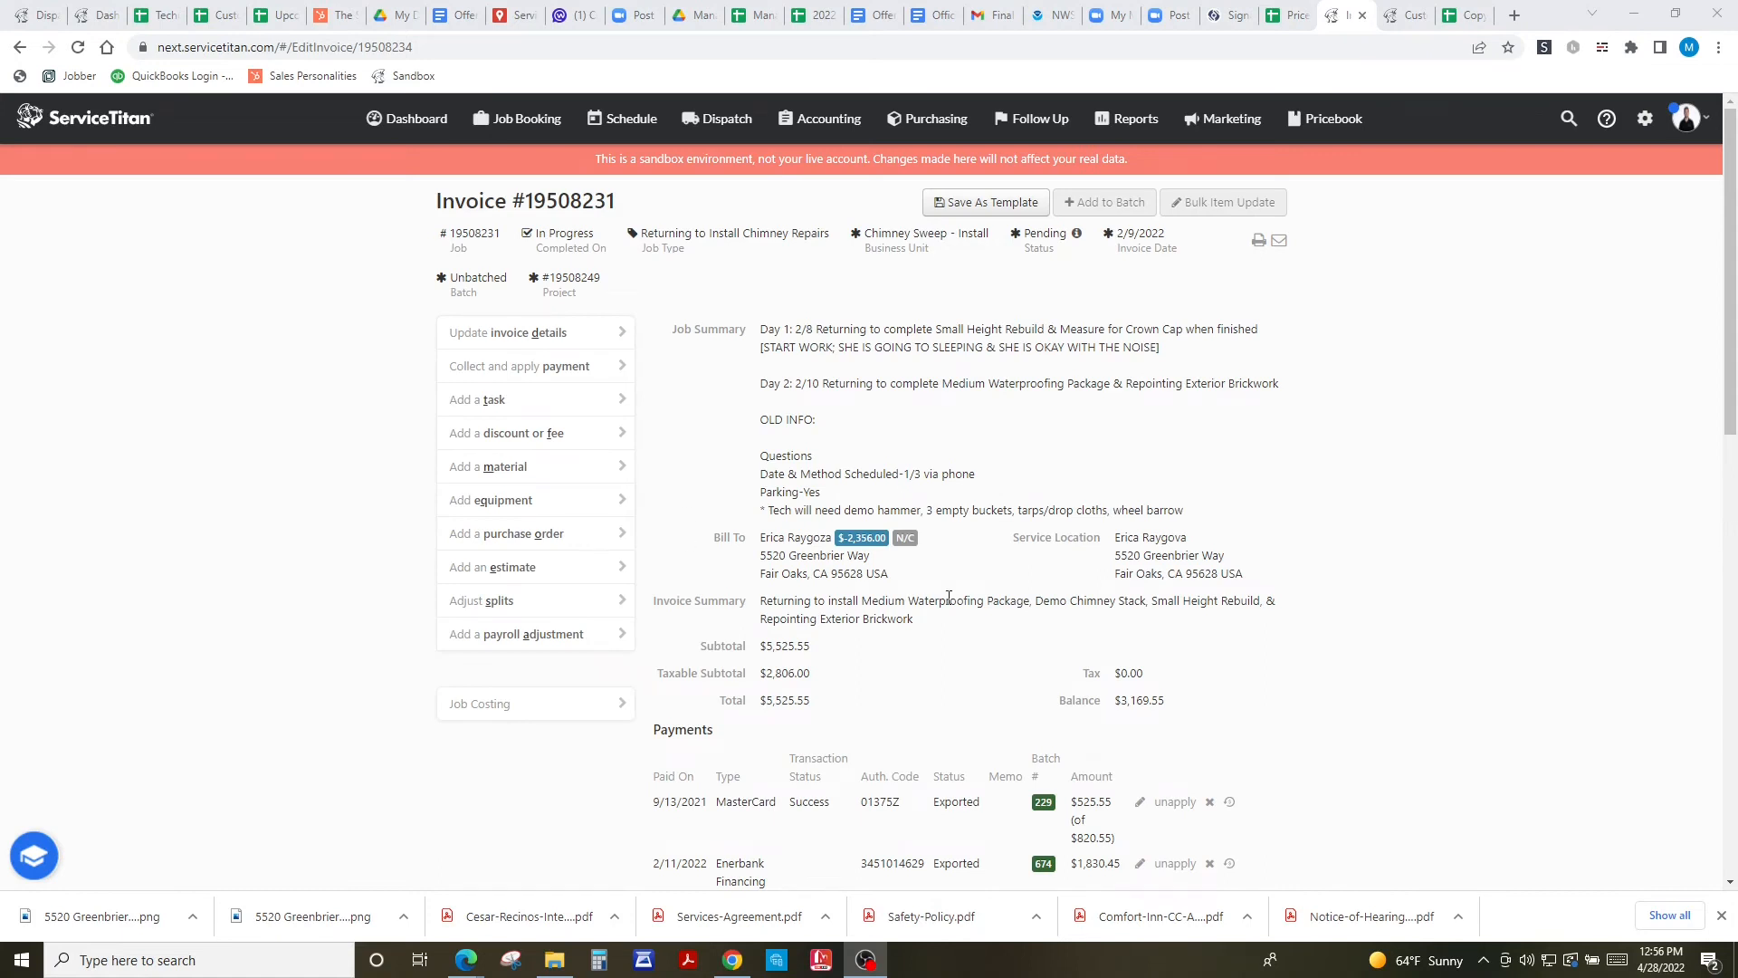
pyautogui.scroll(-3, 948, 597)
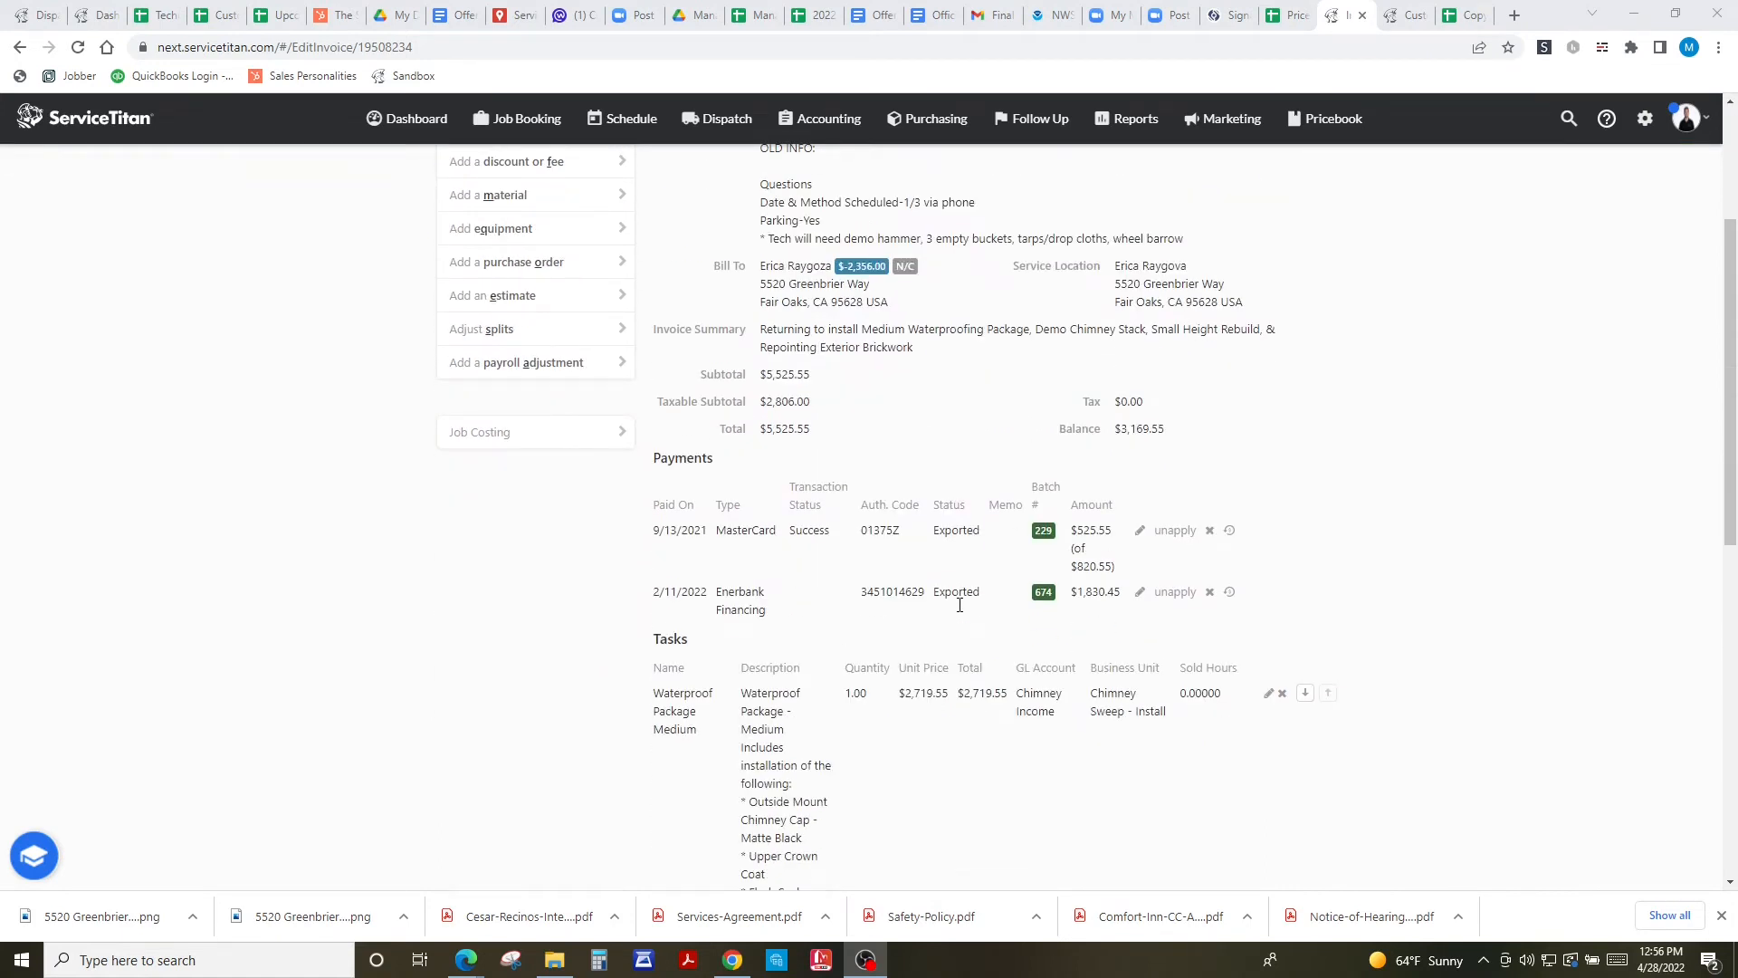
pyautogui.scroll(3, 959, 598)
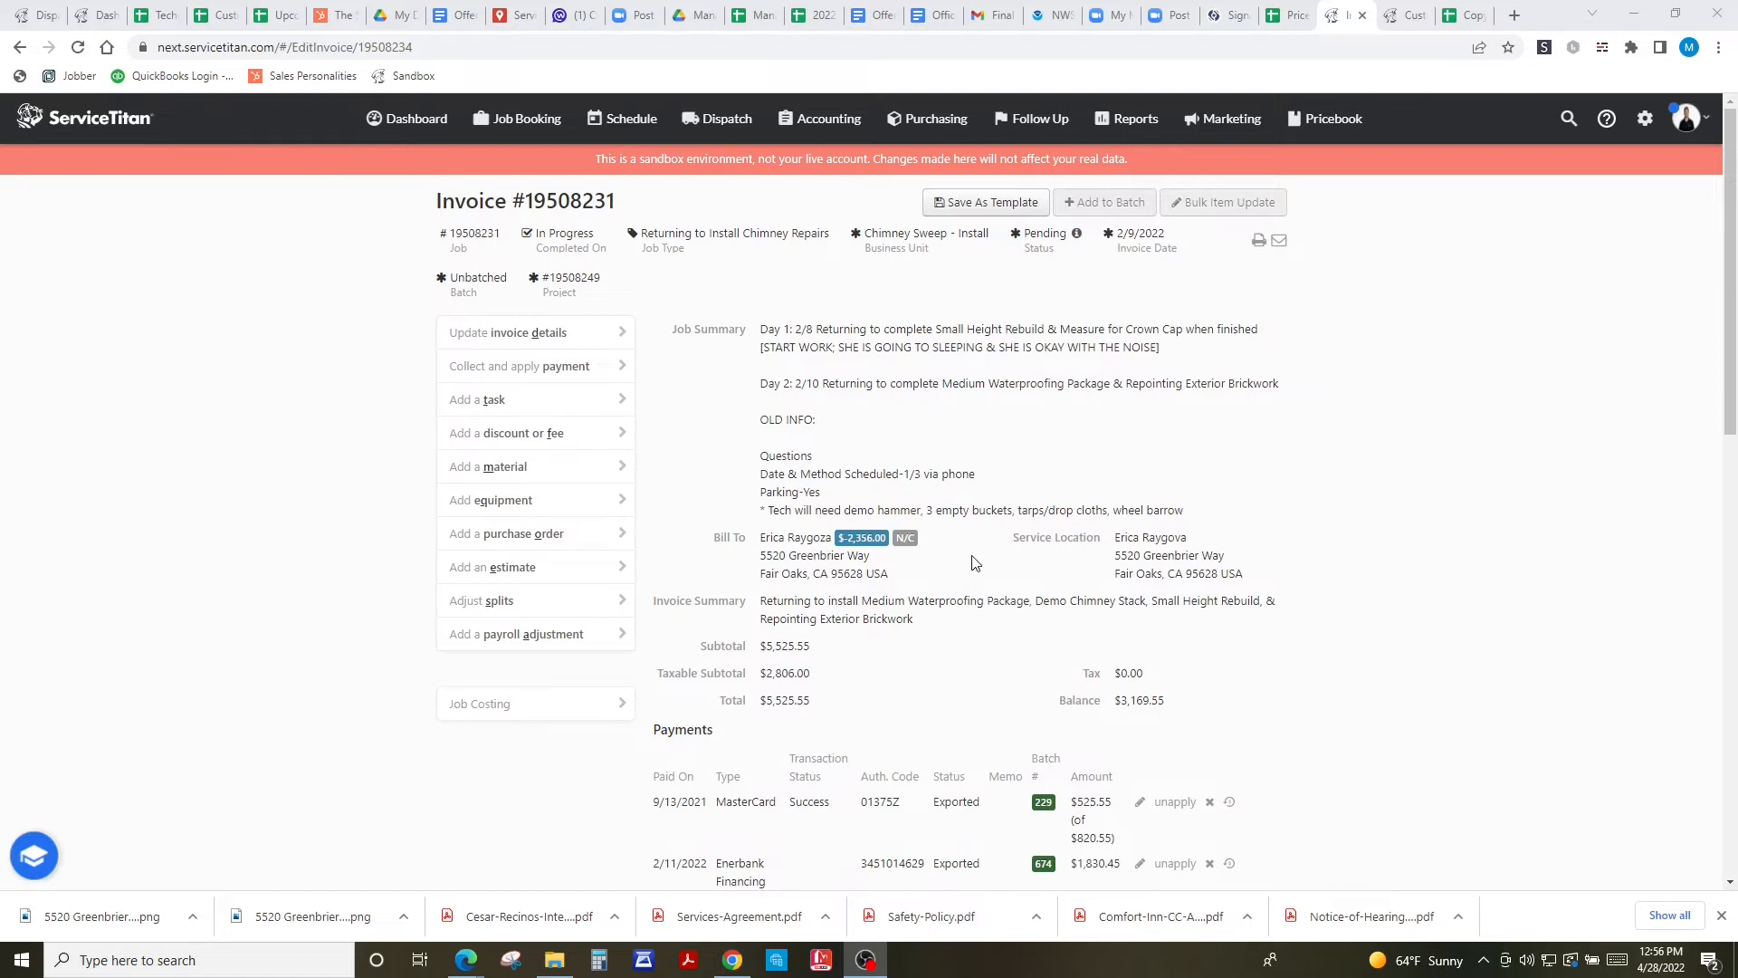
pyautogui.scroll(-12, 973, 562)
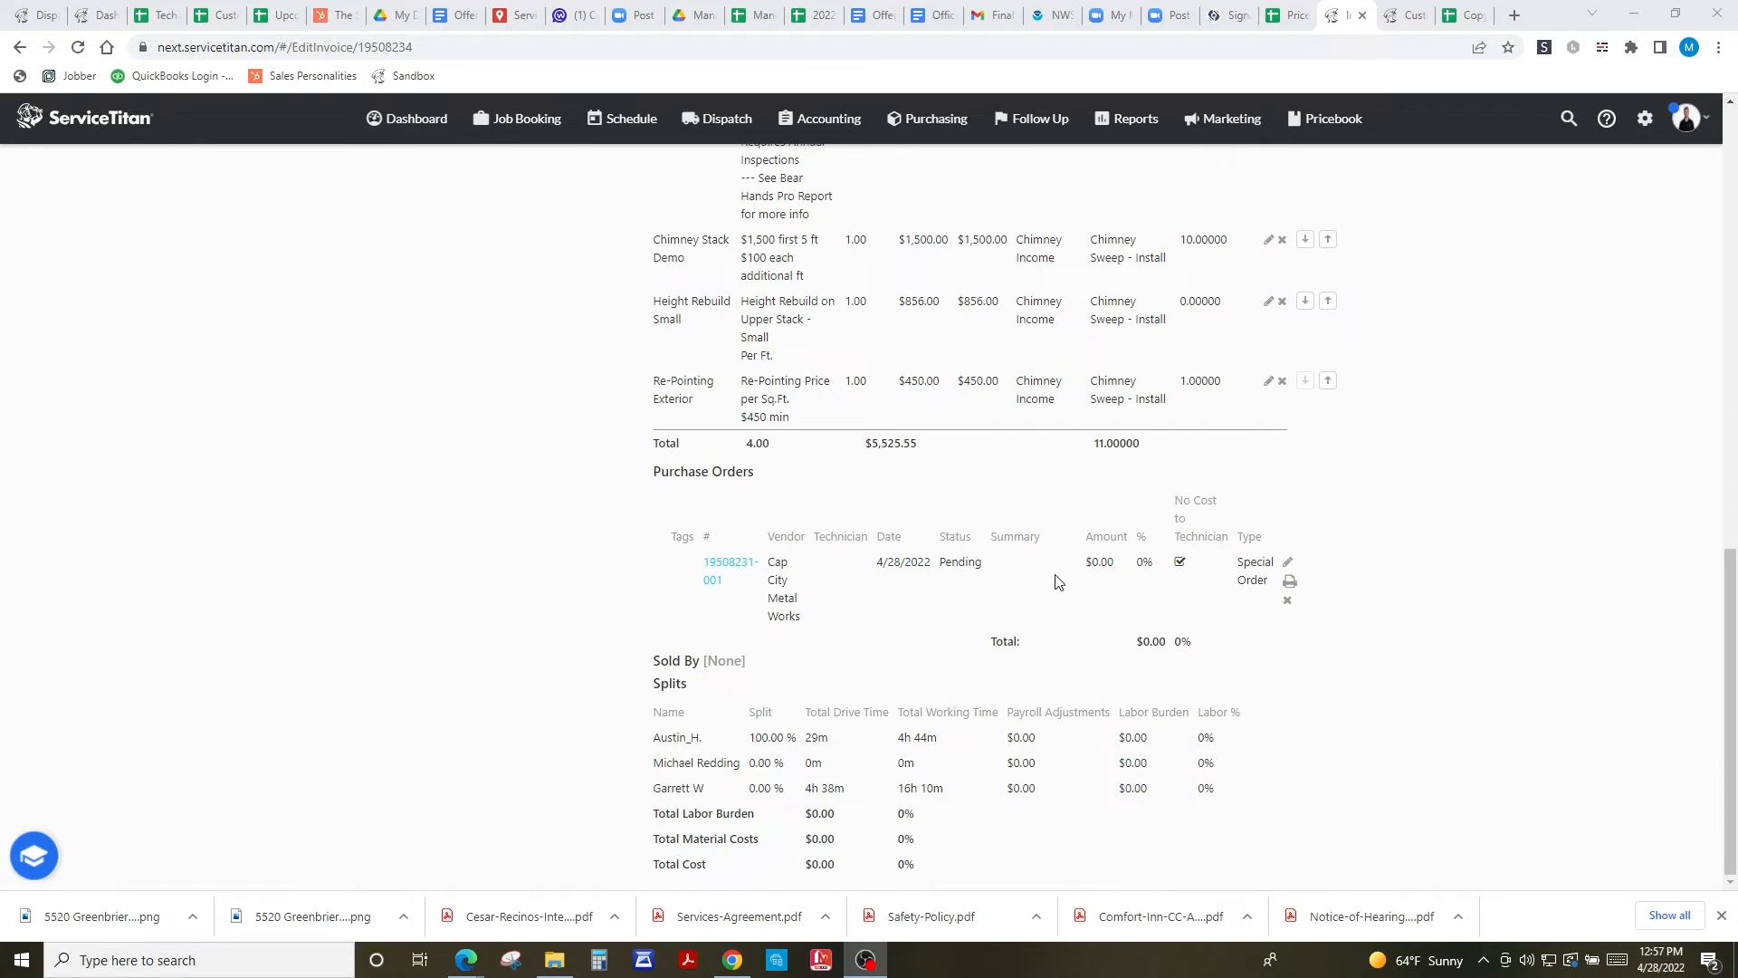
pyautogui.scroll(15, 1455, 576)
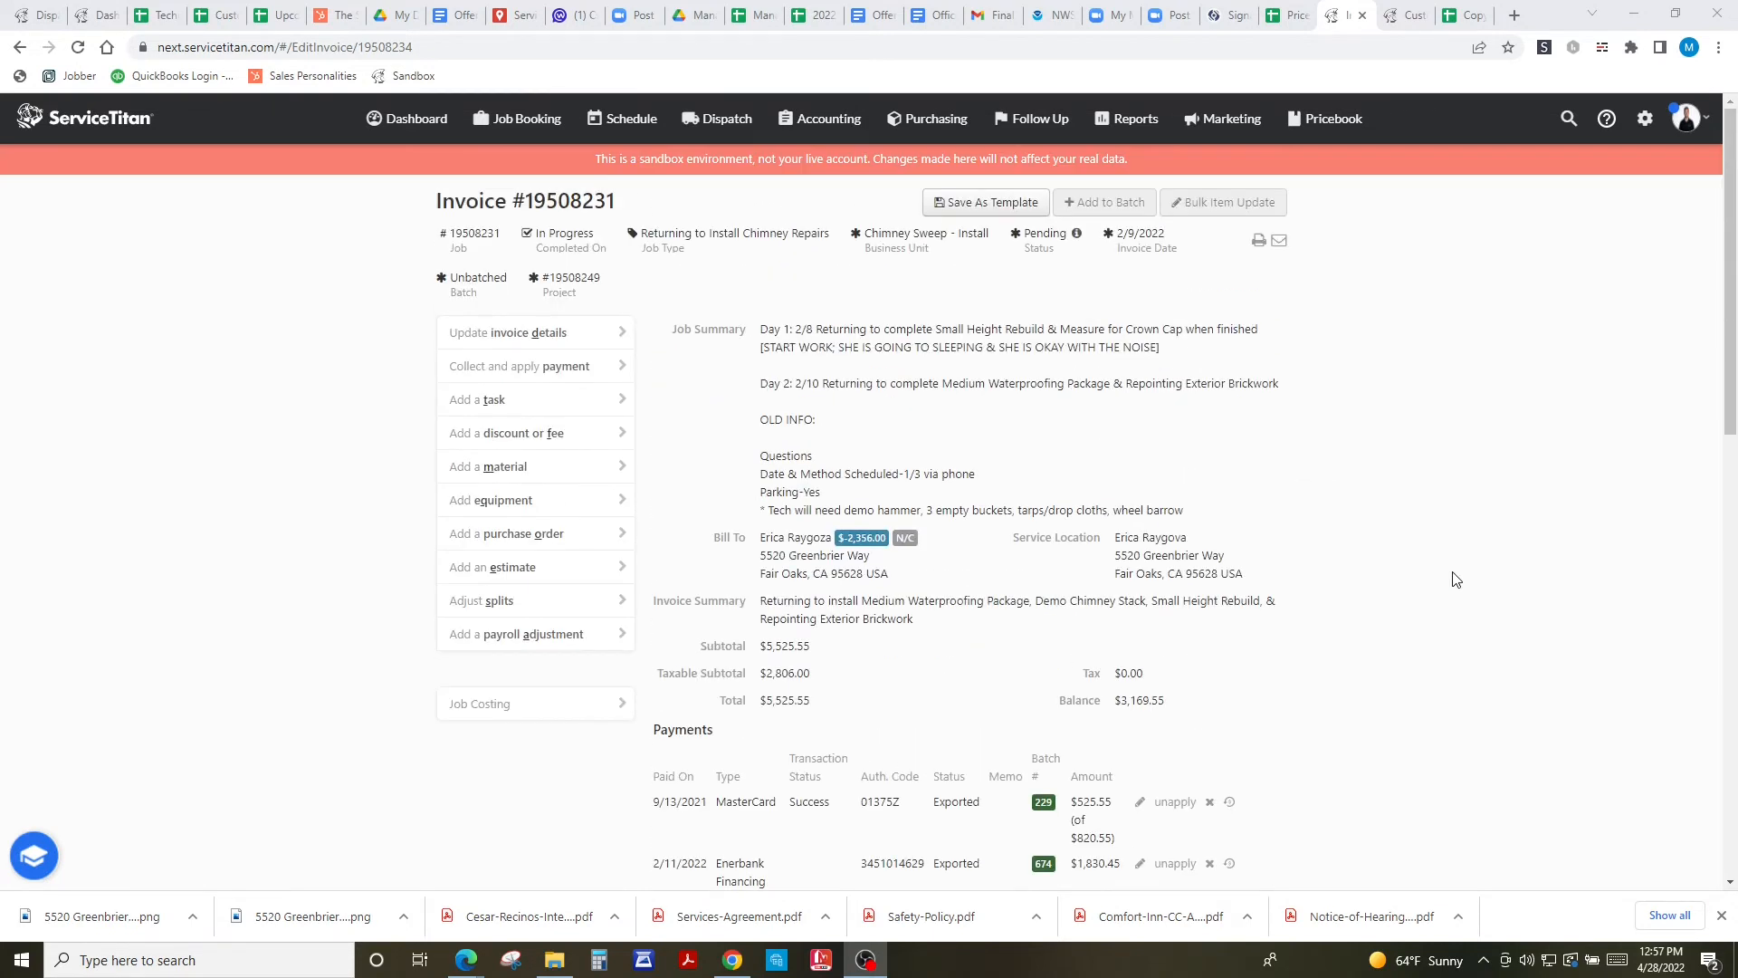
pyautogui.click(555, 539)
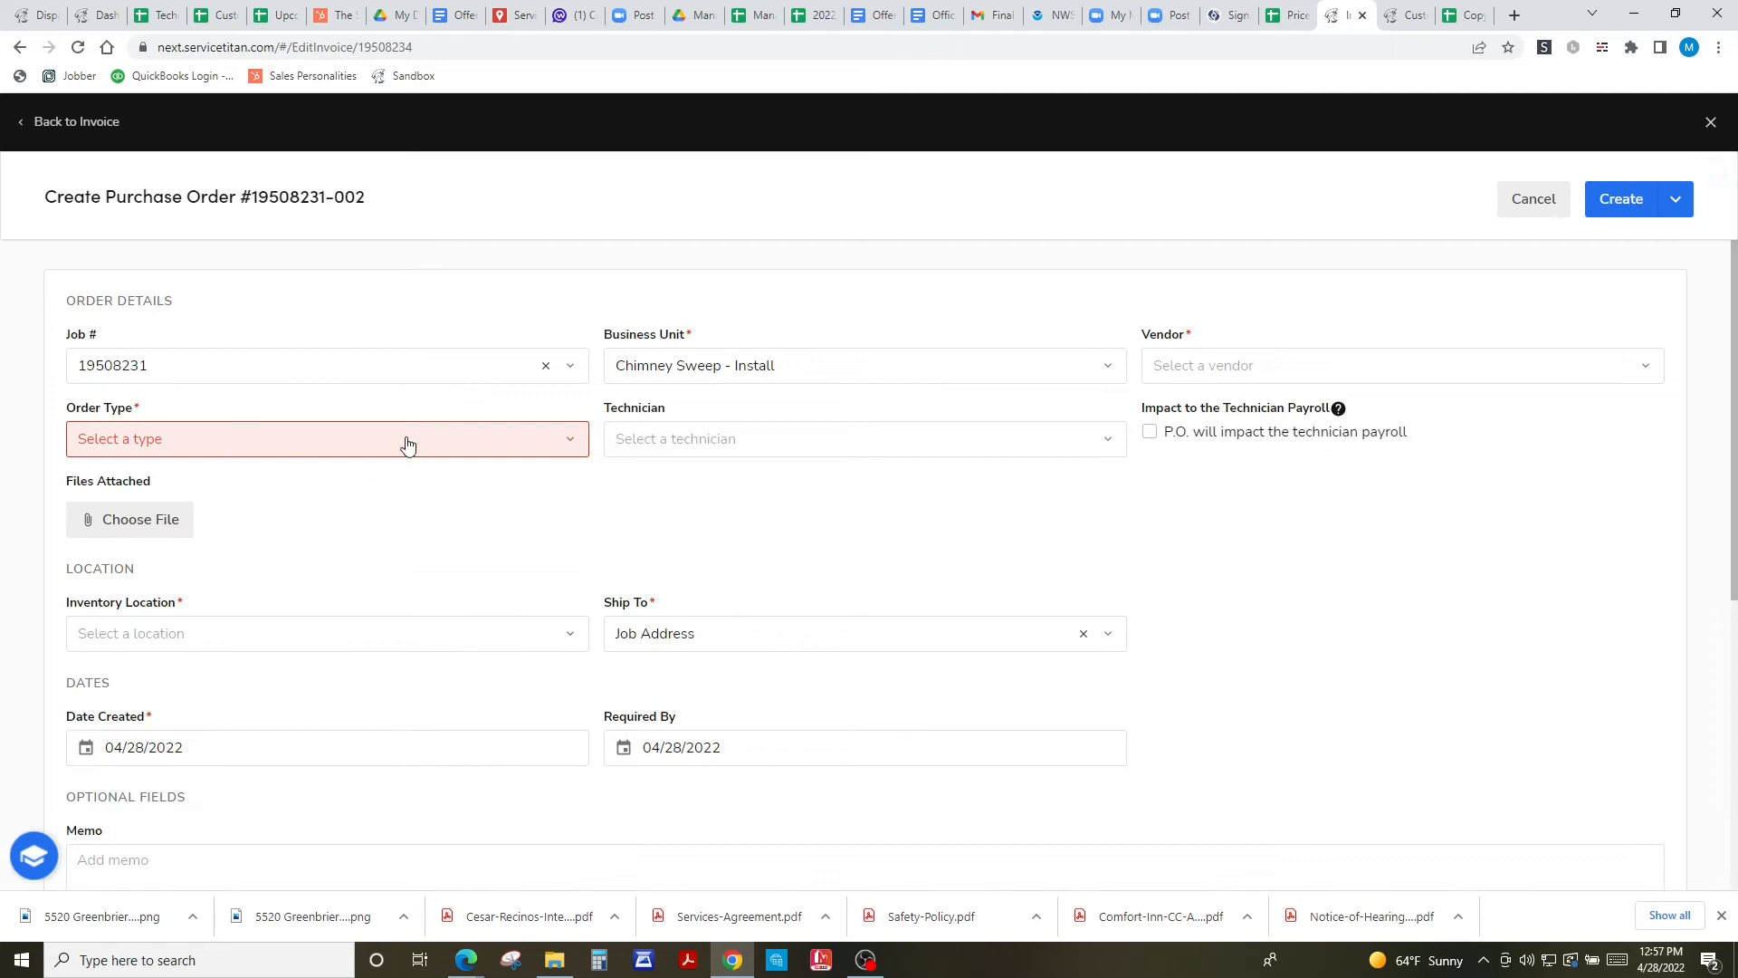
pyautogui.click(409, 442)
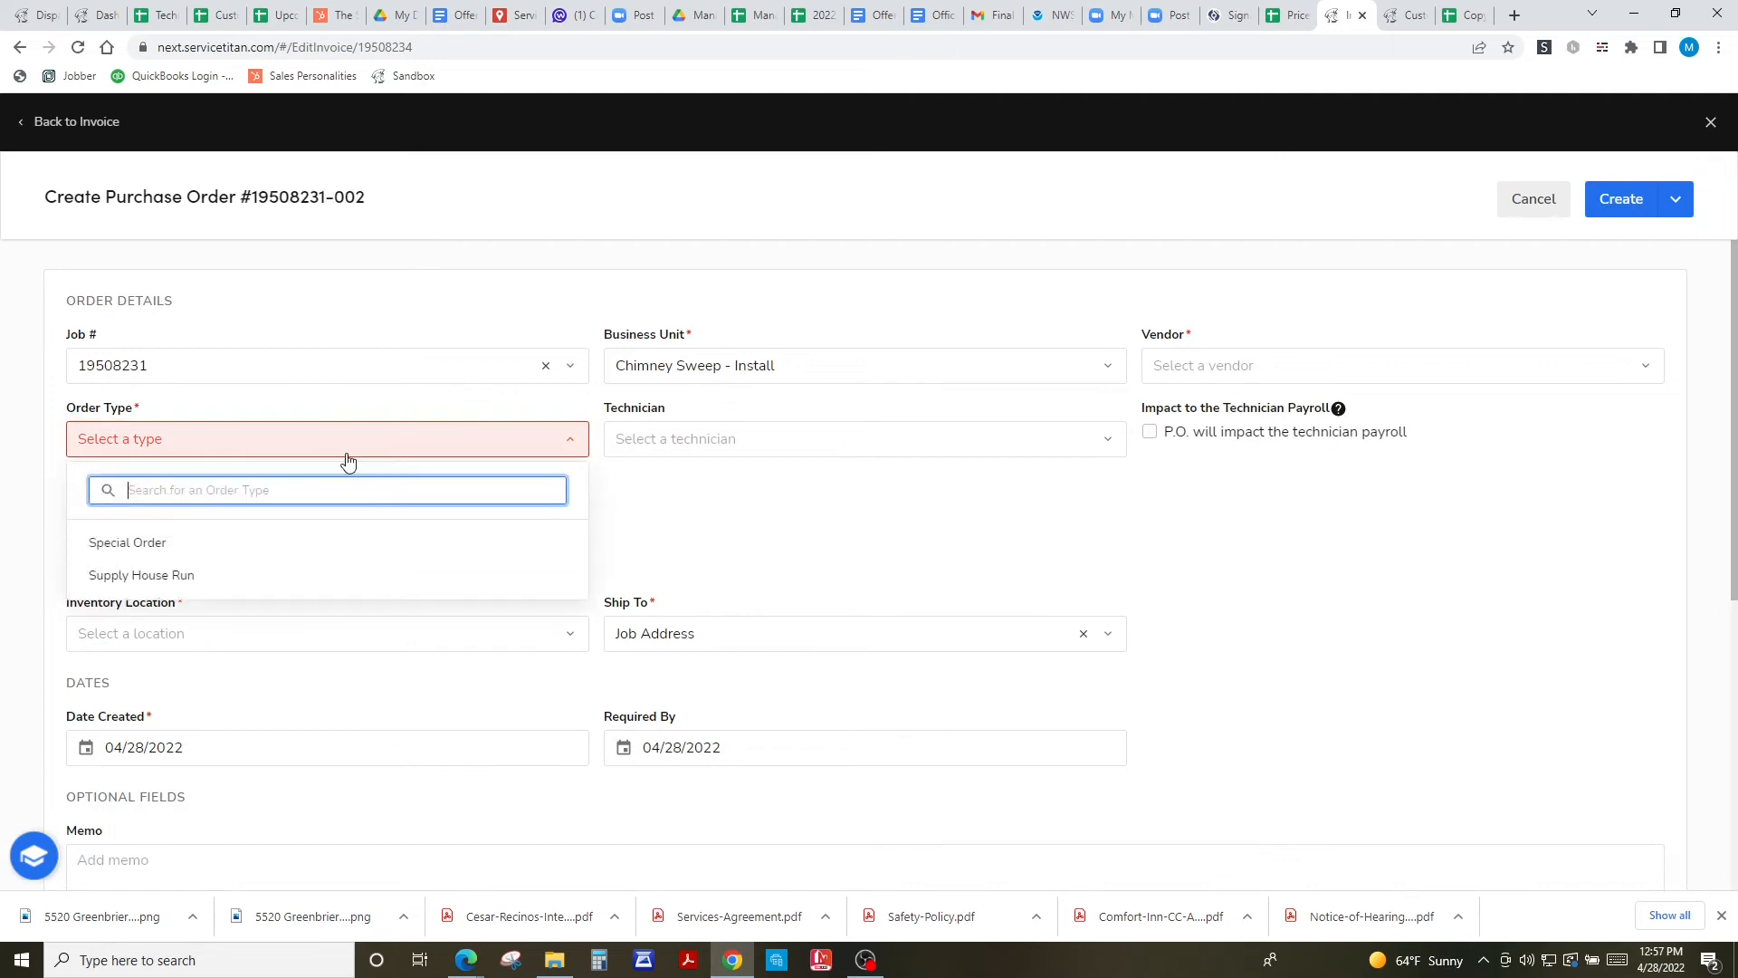
pyautogui.click(136, 546)
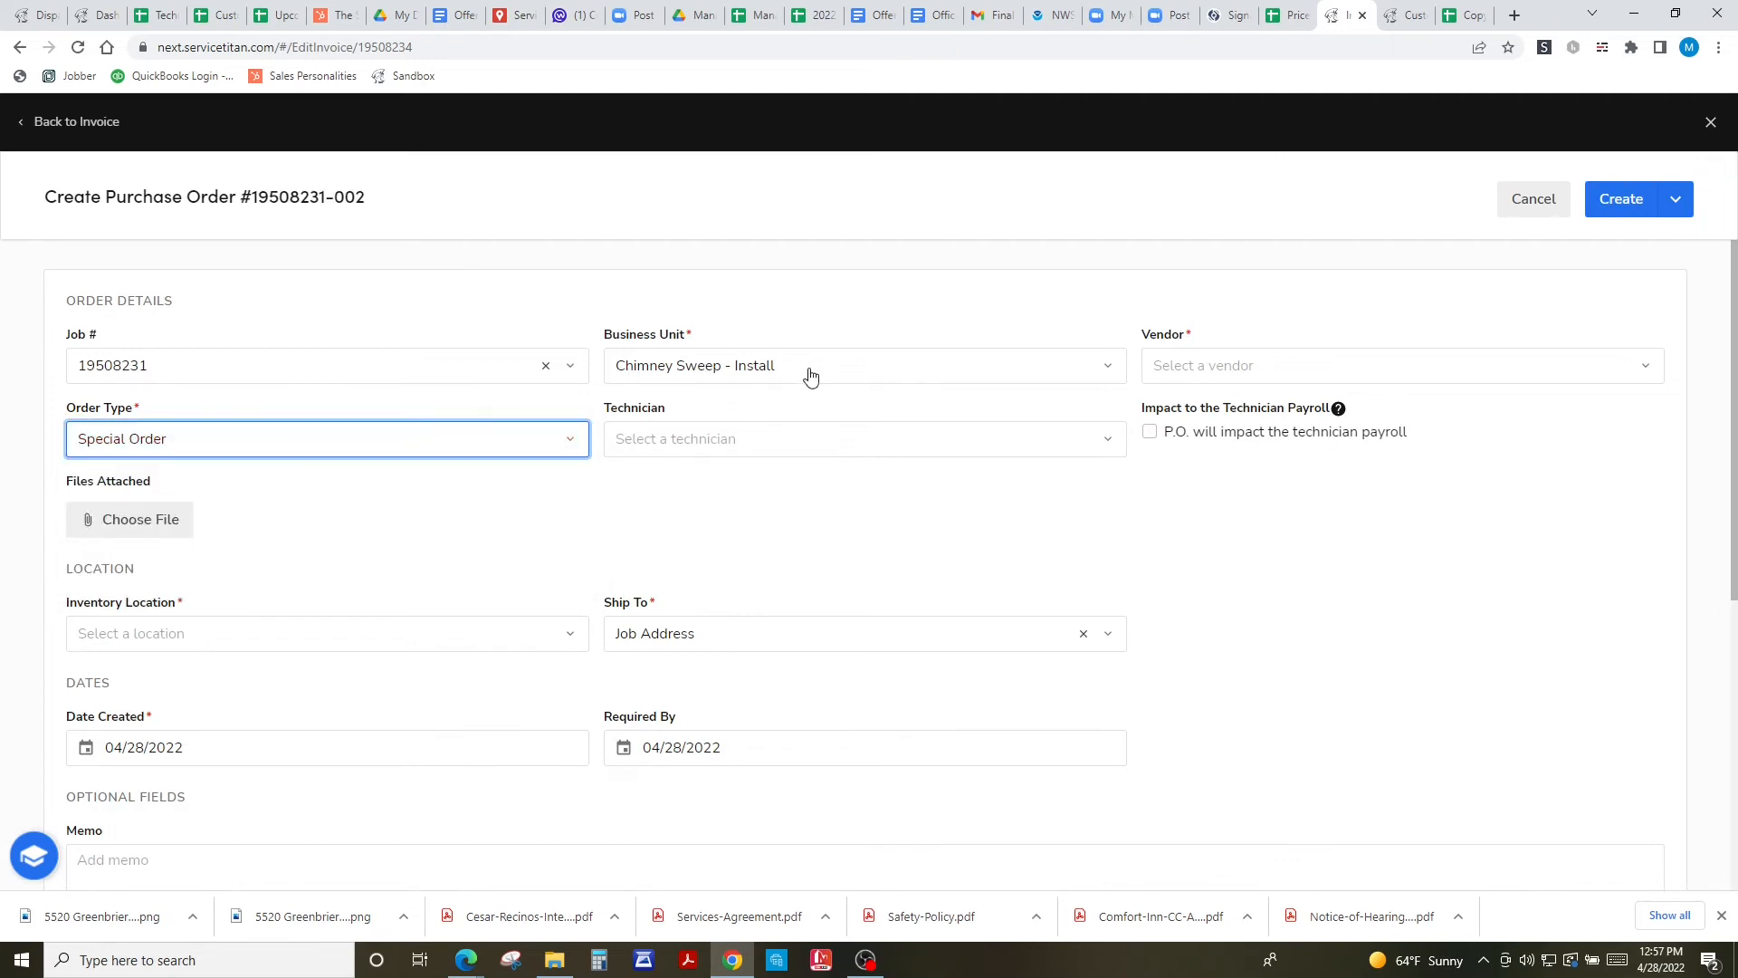
# - Choose Knife River from the vendor list
pyautogui.click(1261, 371)
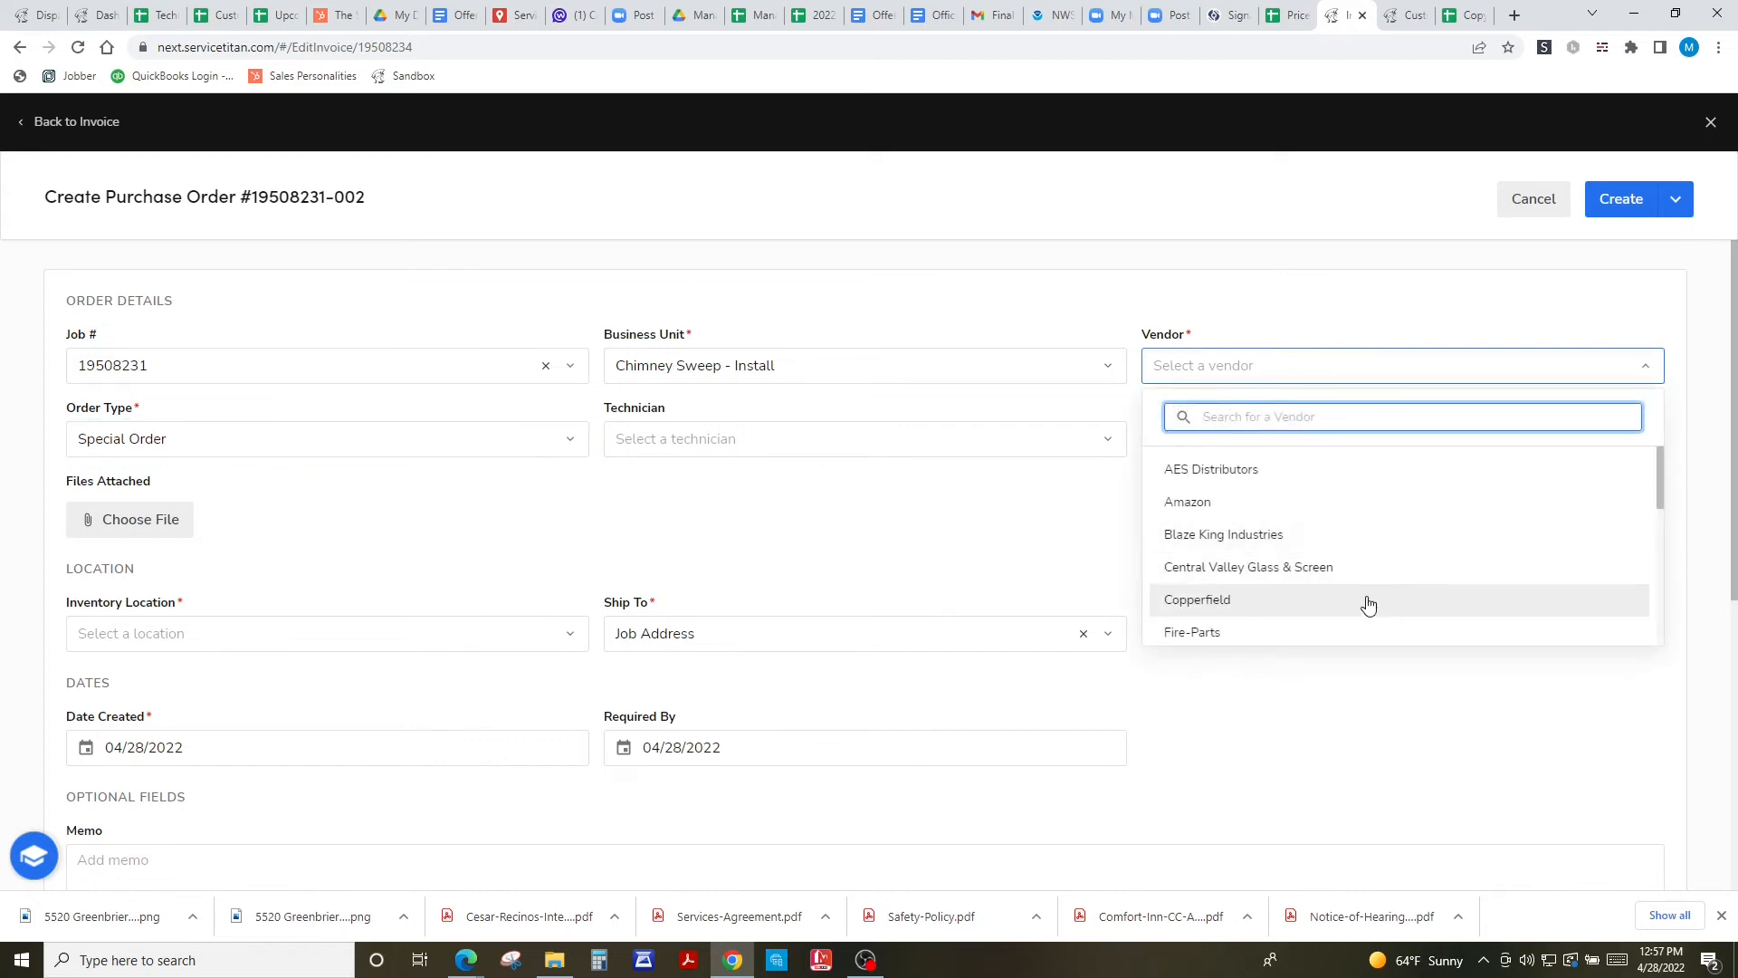
pyautogui.scroll(-1, 1358, 544)
pyautogui.scroll(-2, 1358, 573)
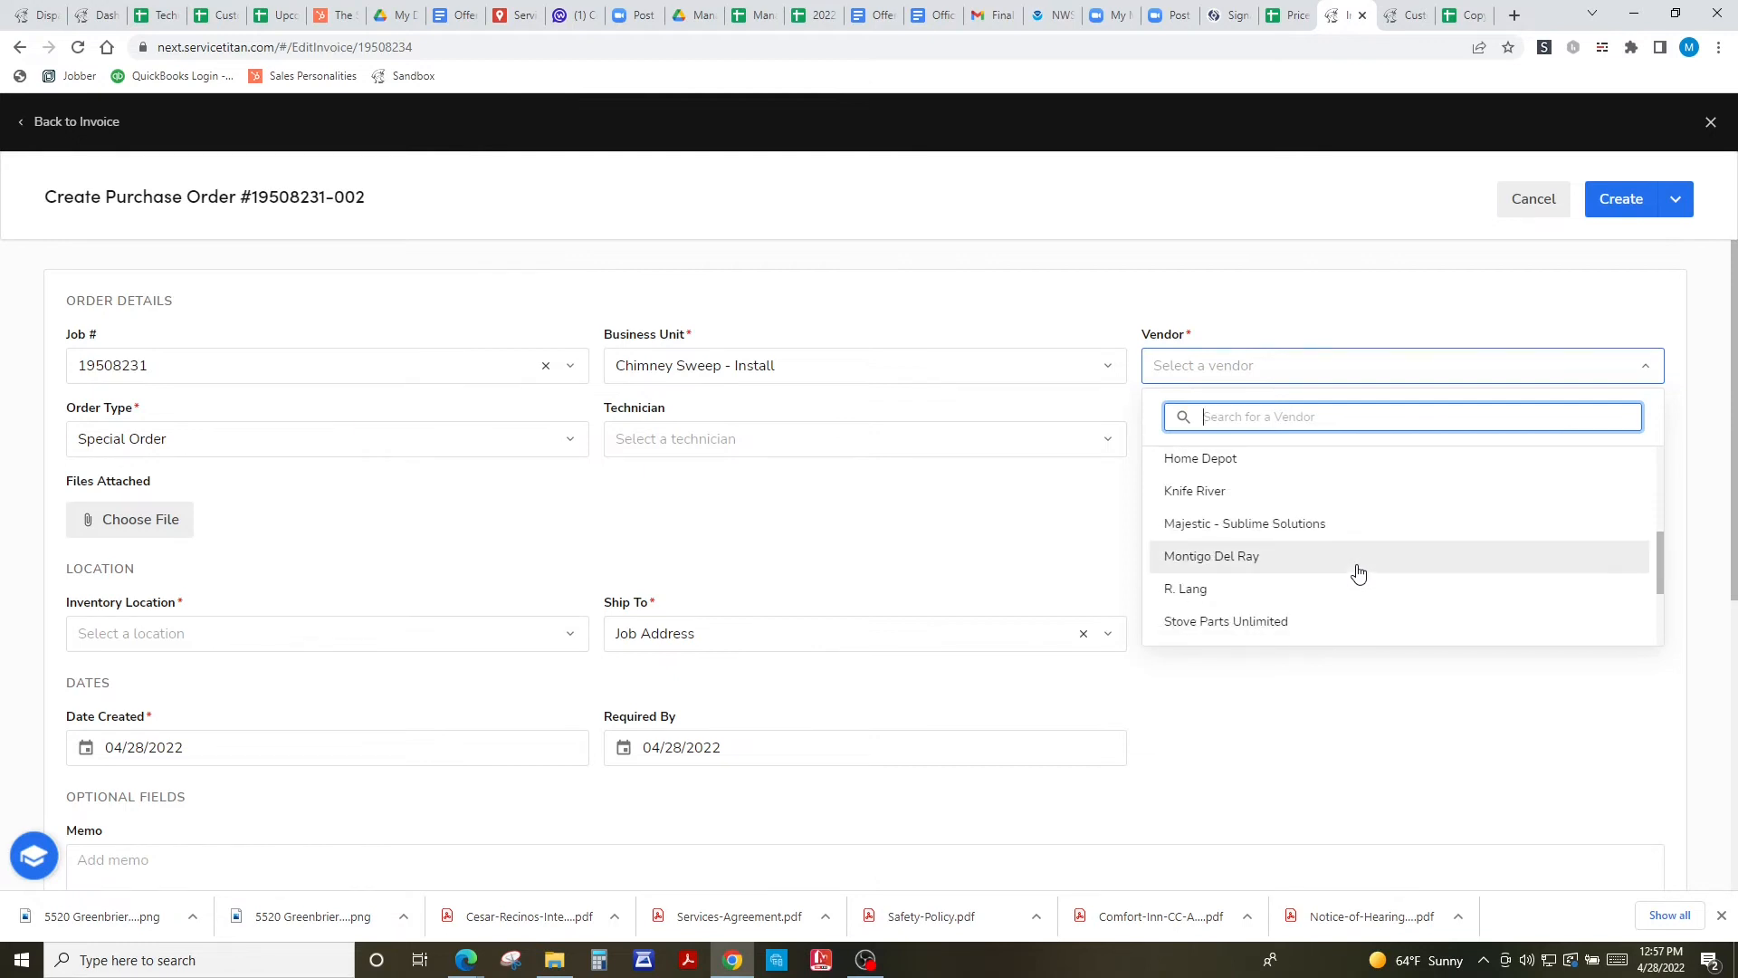
pyautogui.scroll(-1, 1358, 573)
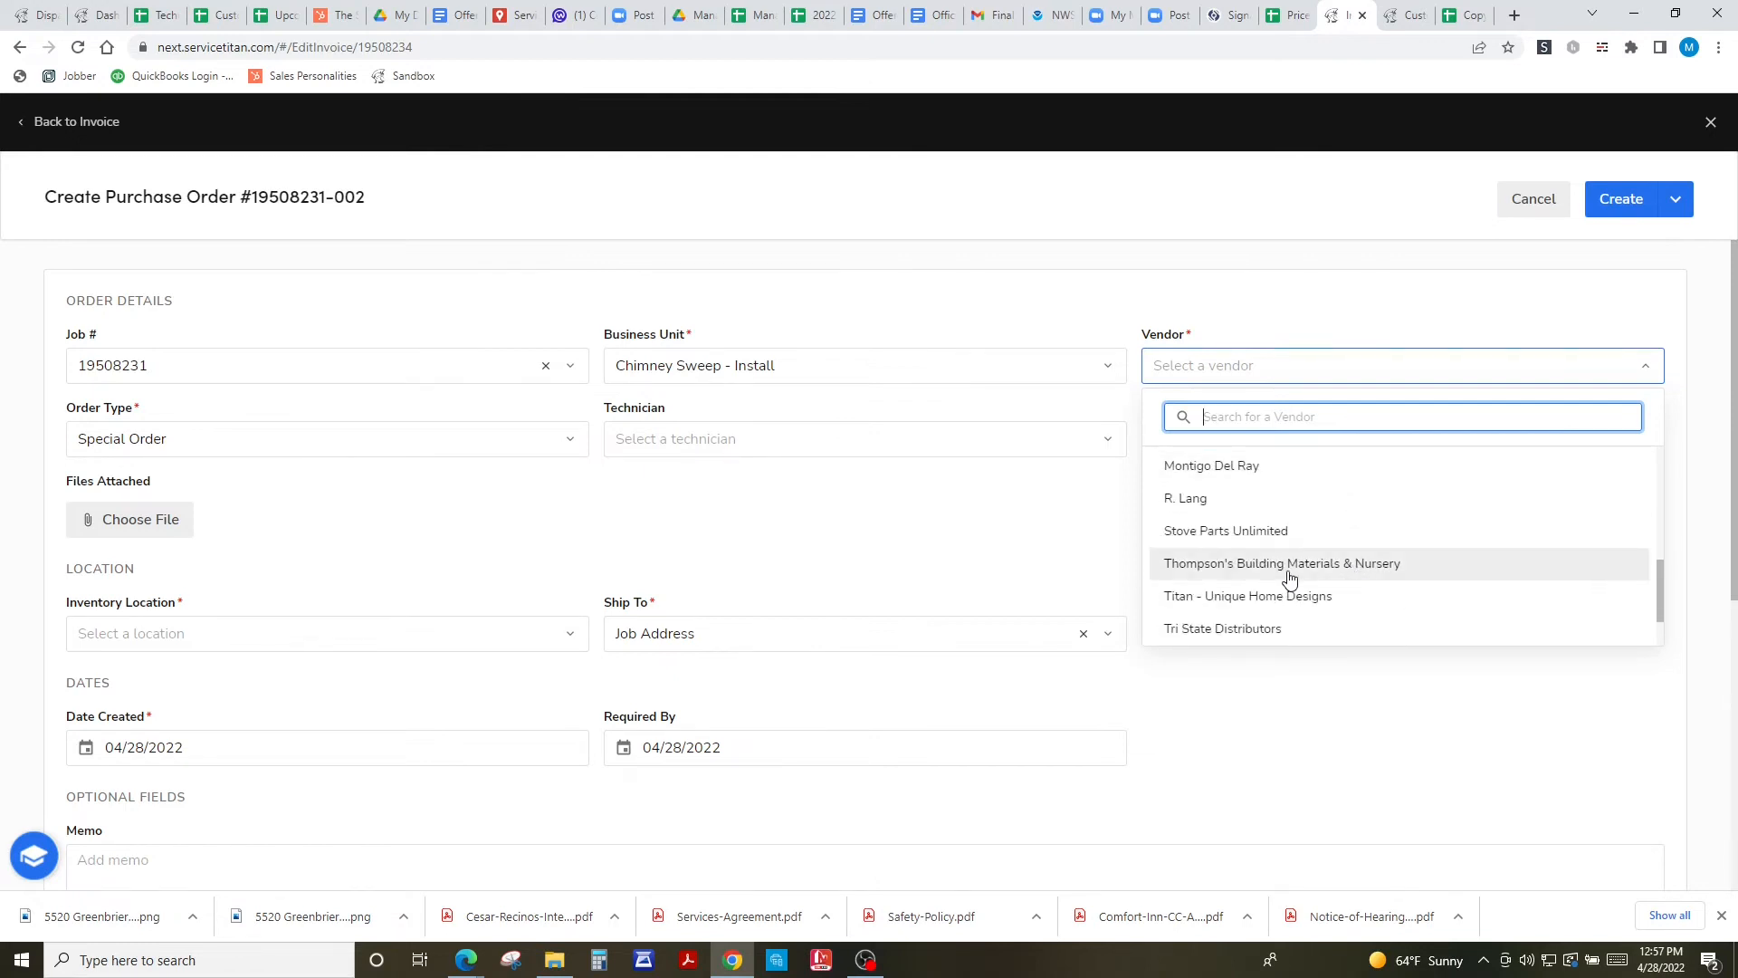
pyautogui.scroll(-1, 1290, 578)
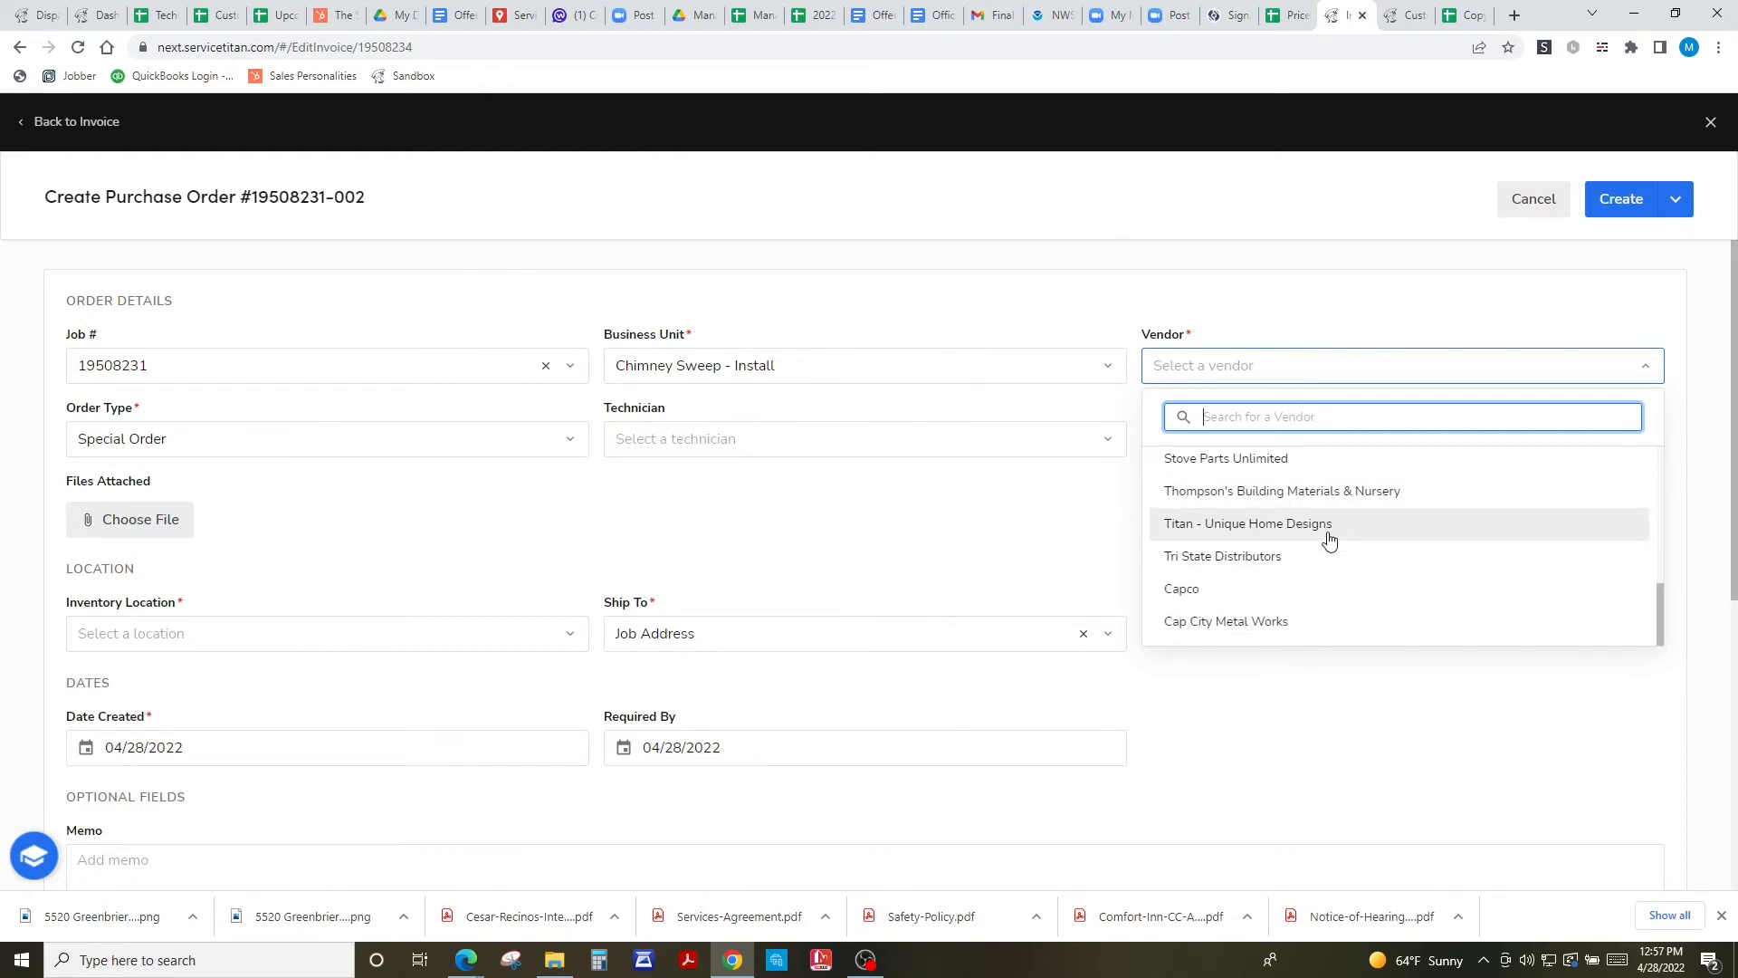
pyautogui.scroll(2, 1275, 545)
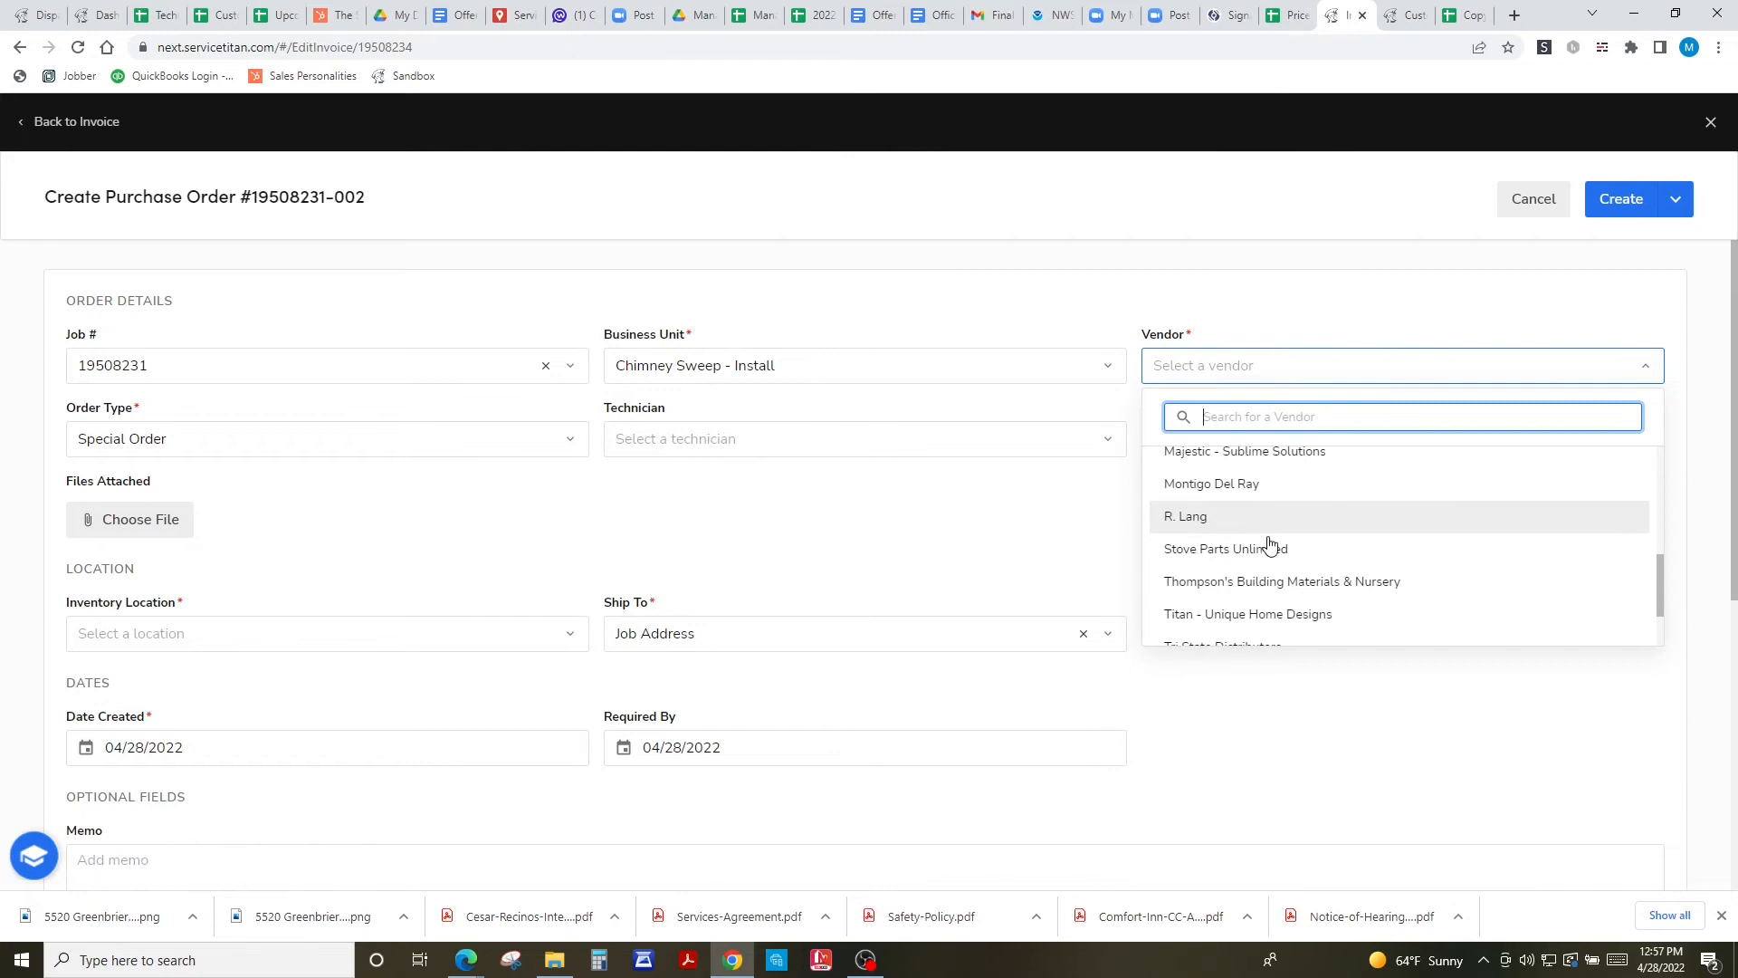
pyautogui.scroll(1, 1275, 545)
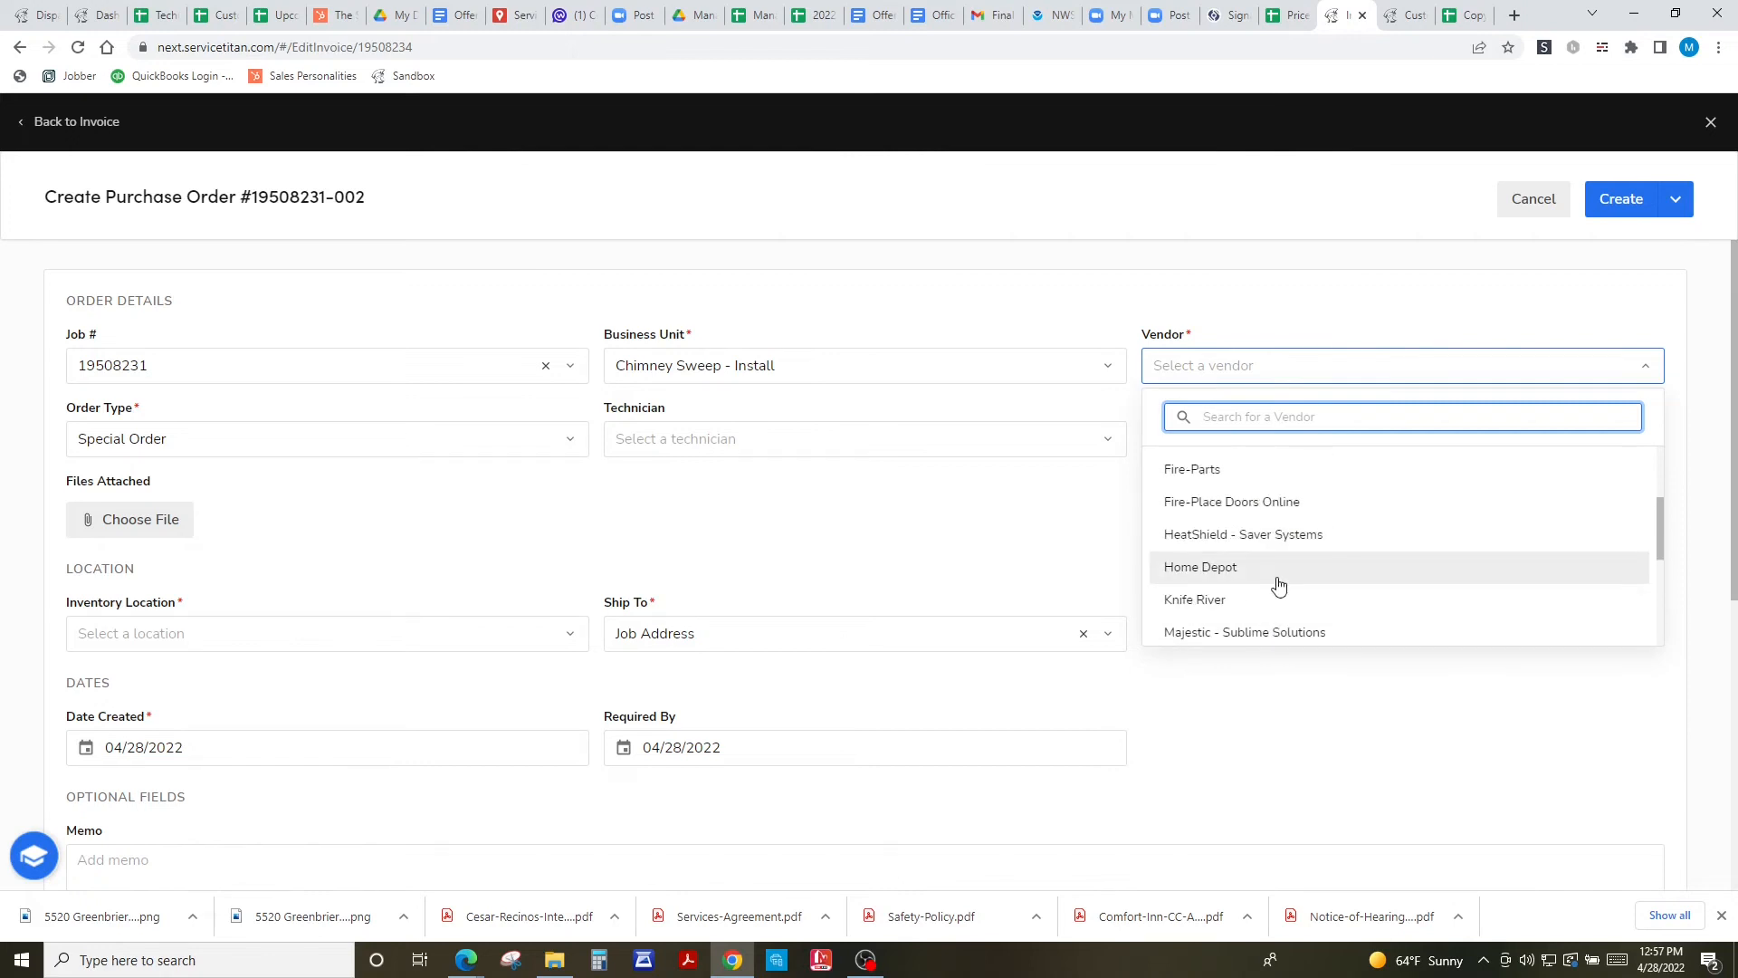
pyautogui.scroll(-1, 1276, 579)
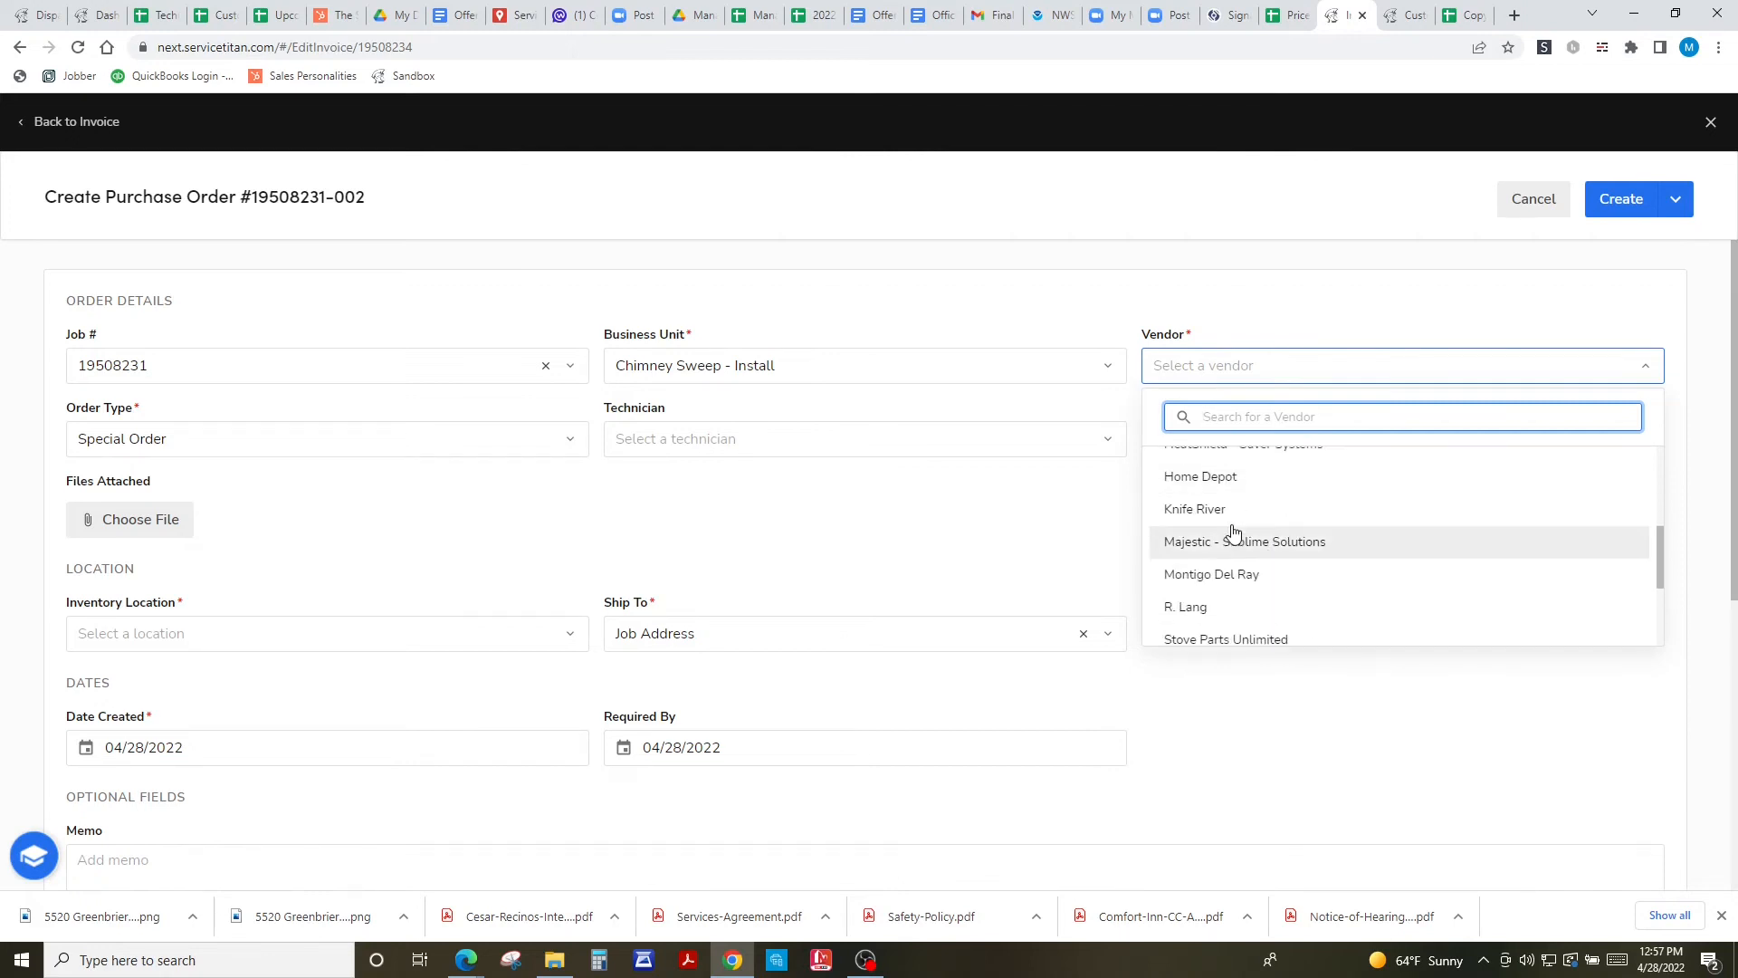
pyautogui.click(1187, 516)
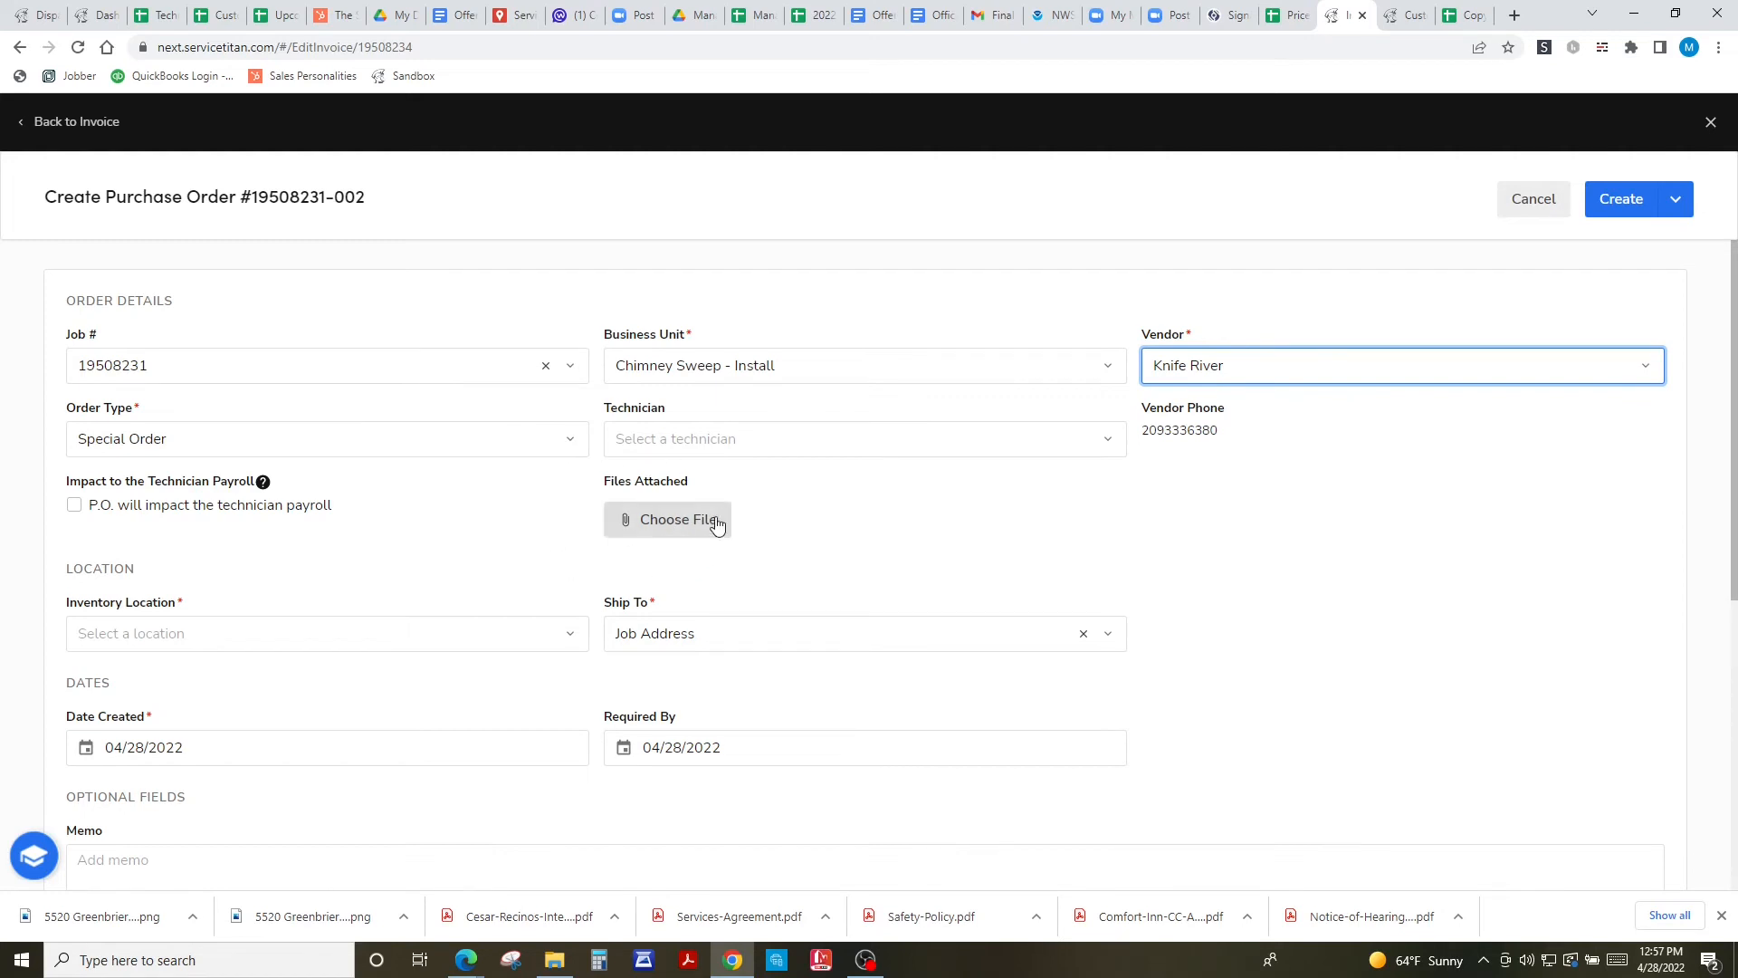
# - Make Stockton Warehouse the inventory location and ship-to
pyautogui.click(329, 631)
pyautogui.scroll(-10, 337, 776)
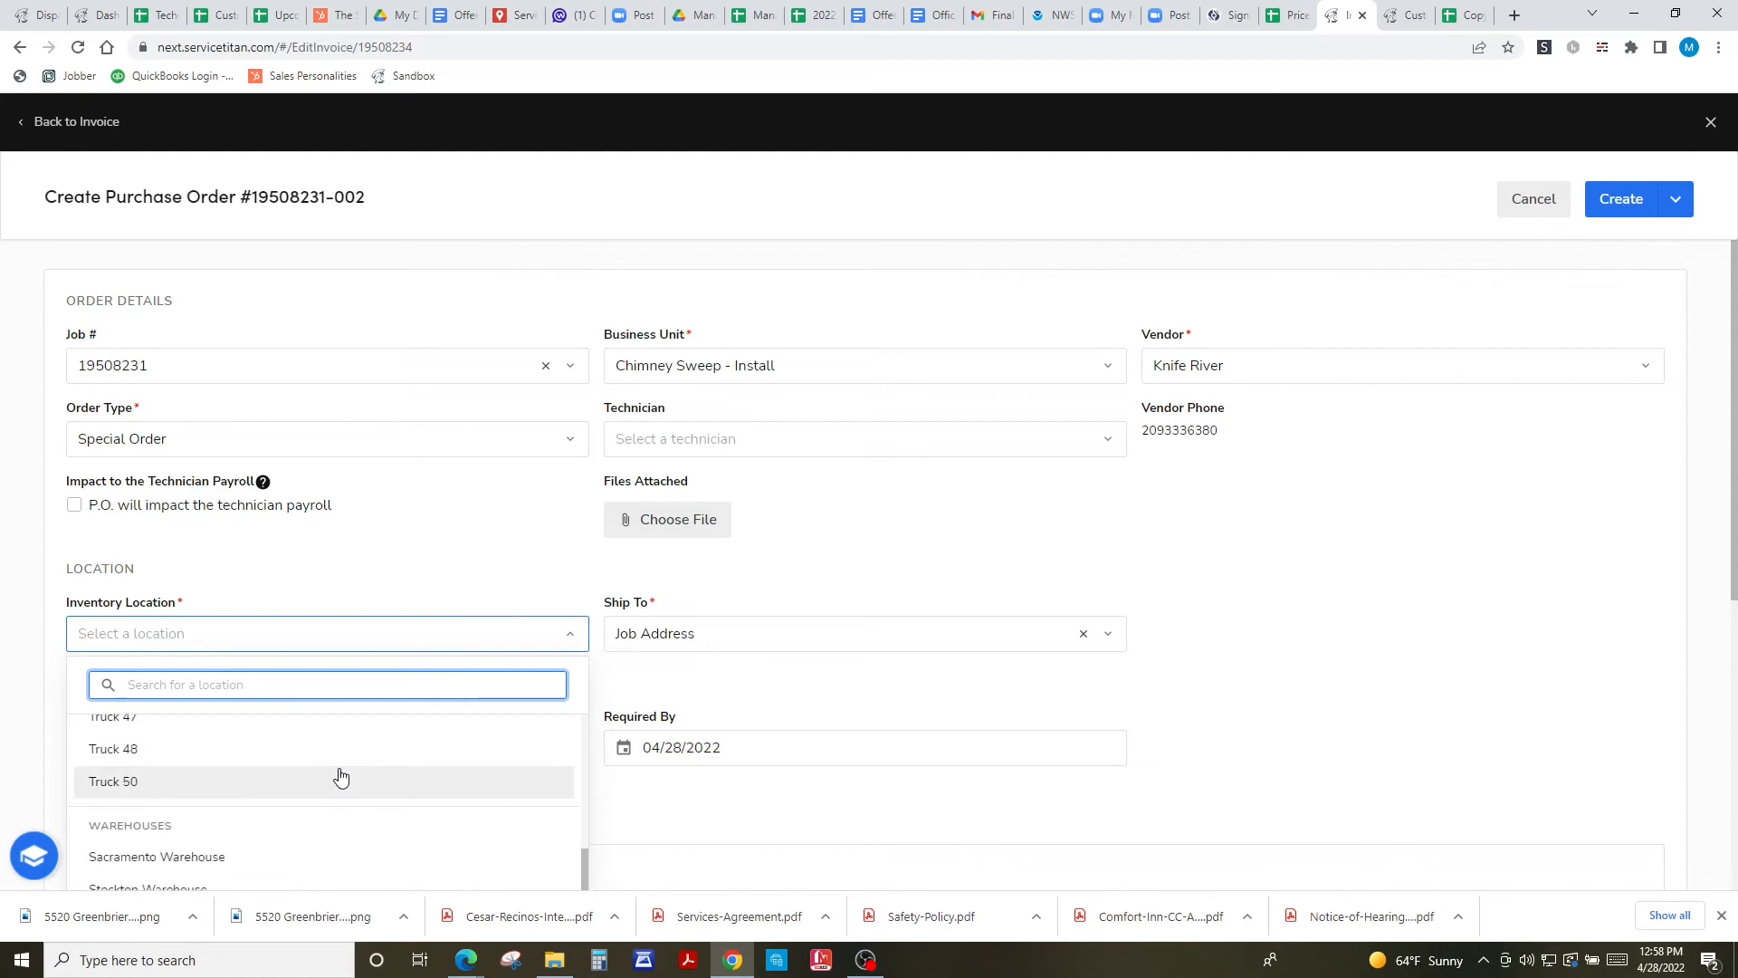
pyautogui.click(190, 905)
pyautogui.click(191, 885)
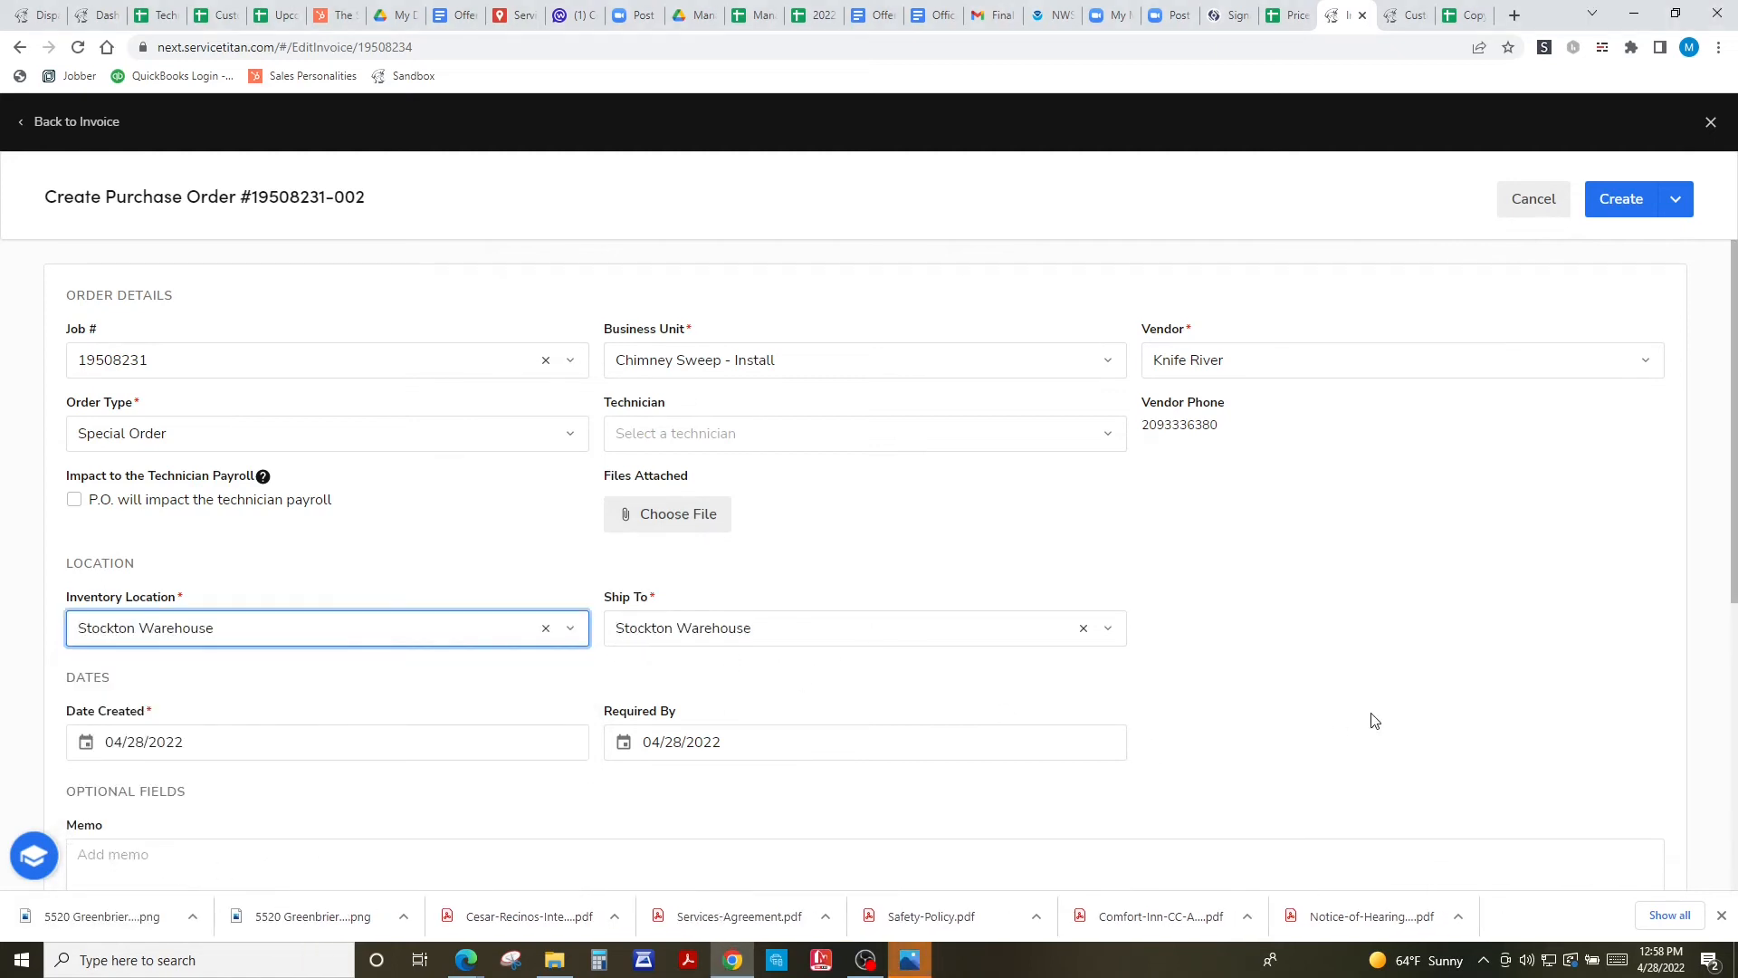
pyautogui.scroll(-2, 1373, 720)
# - Set the required-by date to May 12, 2022
pyautogui.click(691, 567)
pyautogui.scroll(-2, 862, 793)
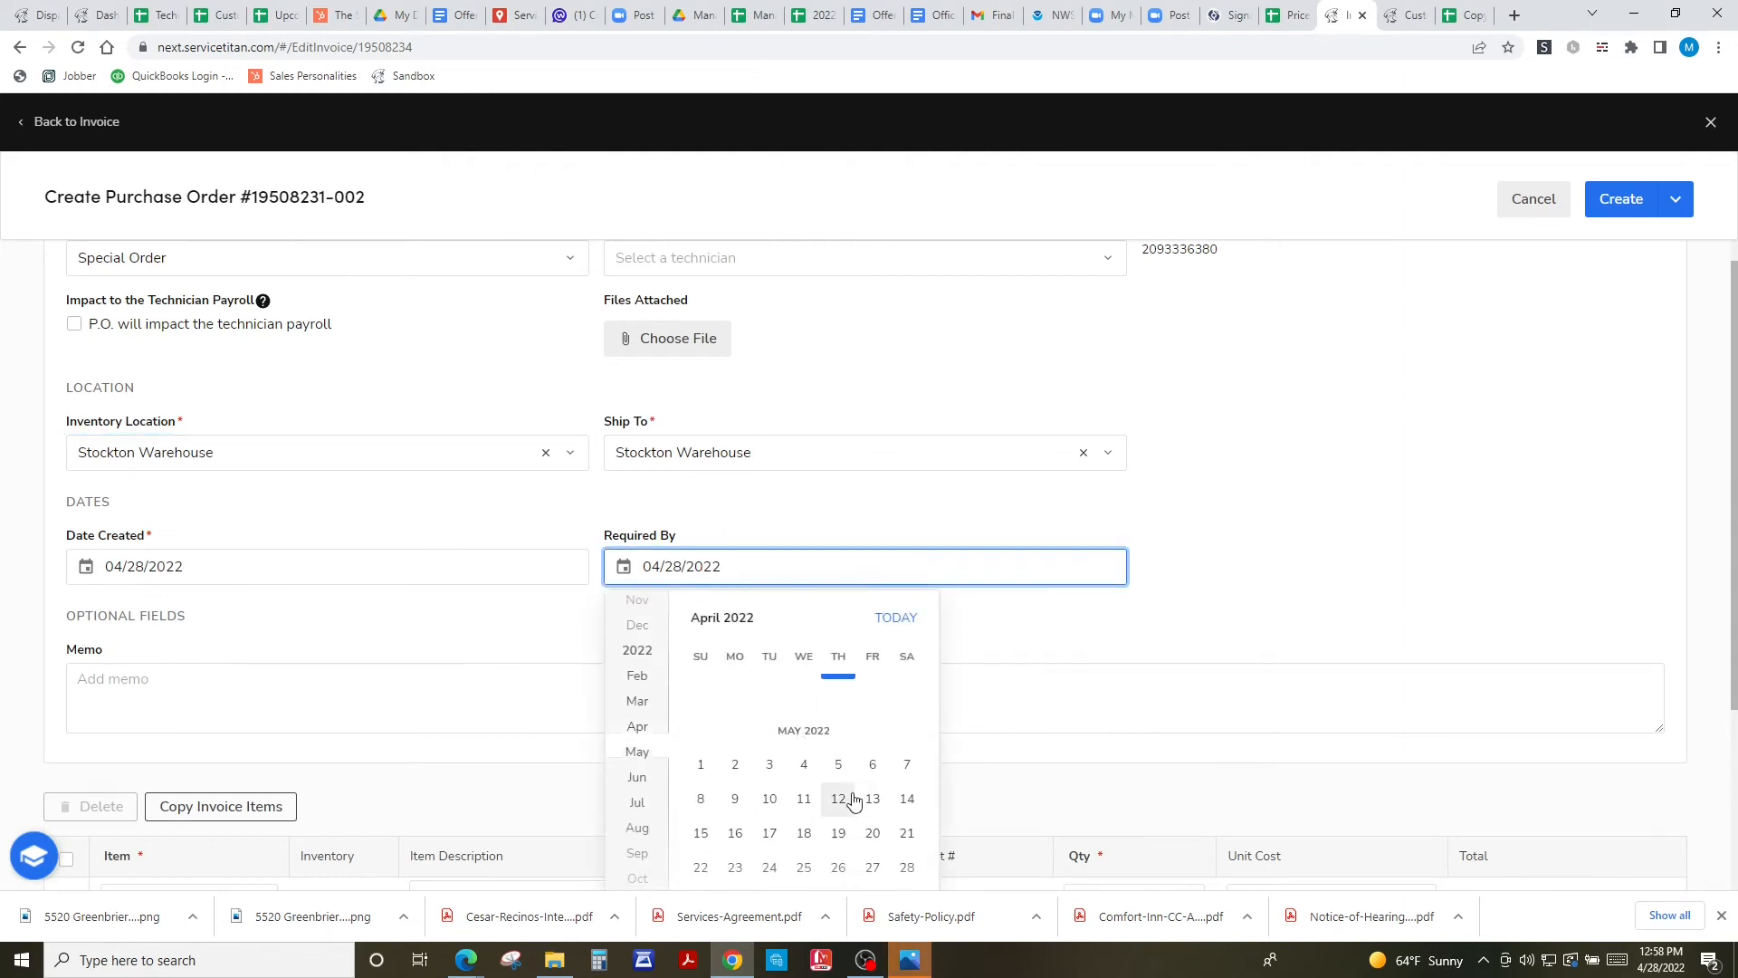
pyautogui.click(840, 800)
pyautogui.scroll(-3, 1020, 707)
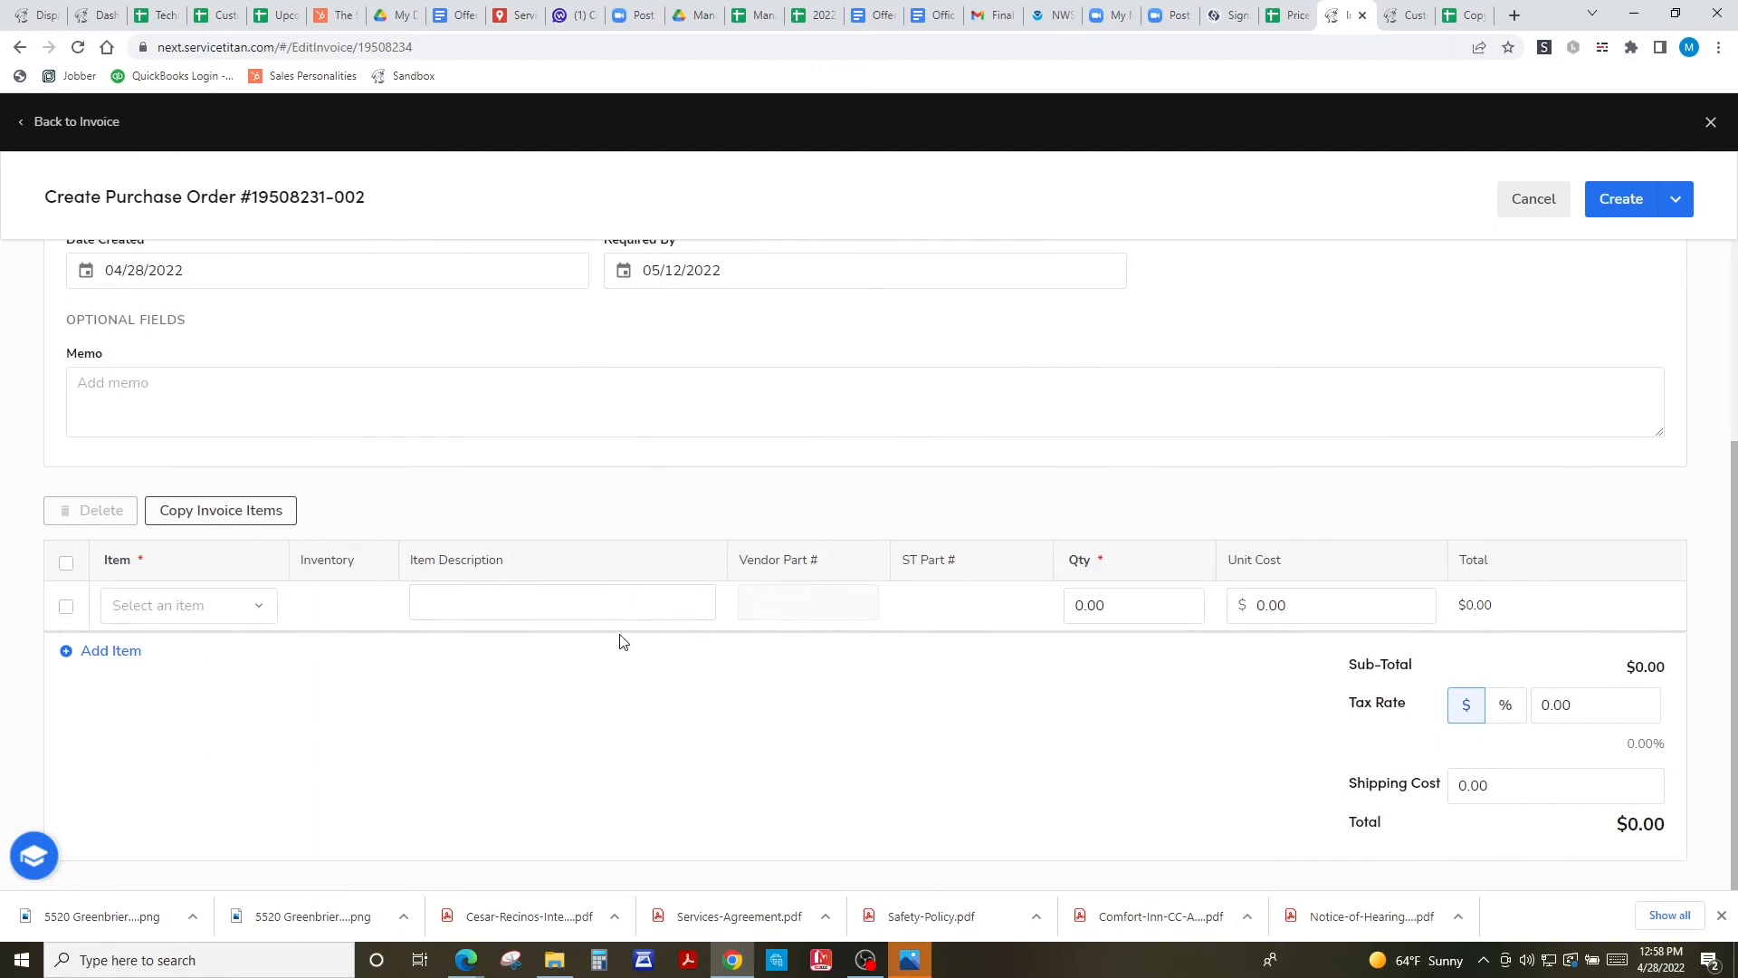
pyautogui.click(65, 606)
pyautogui.click(227, 616)
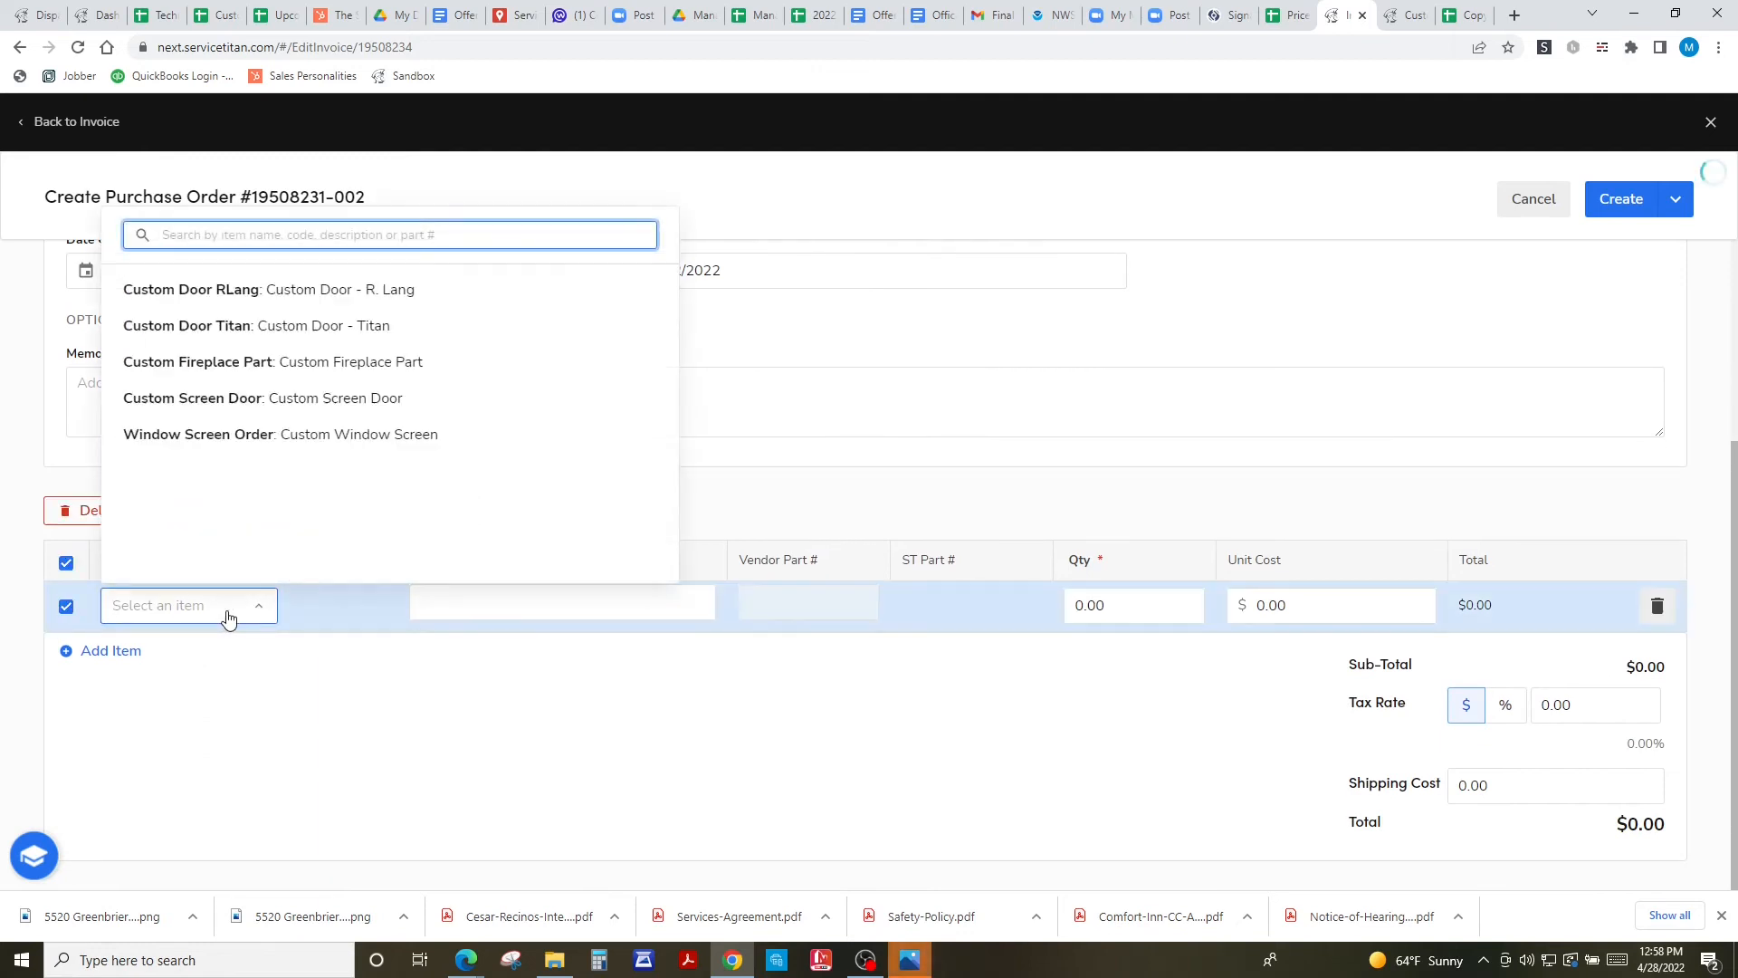
pyautogui.click(249, 365)
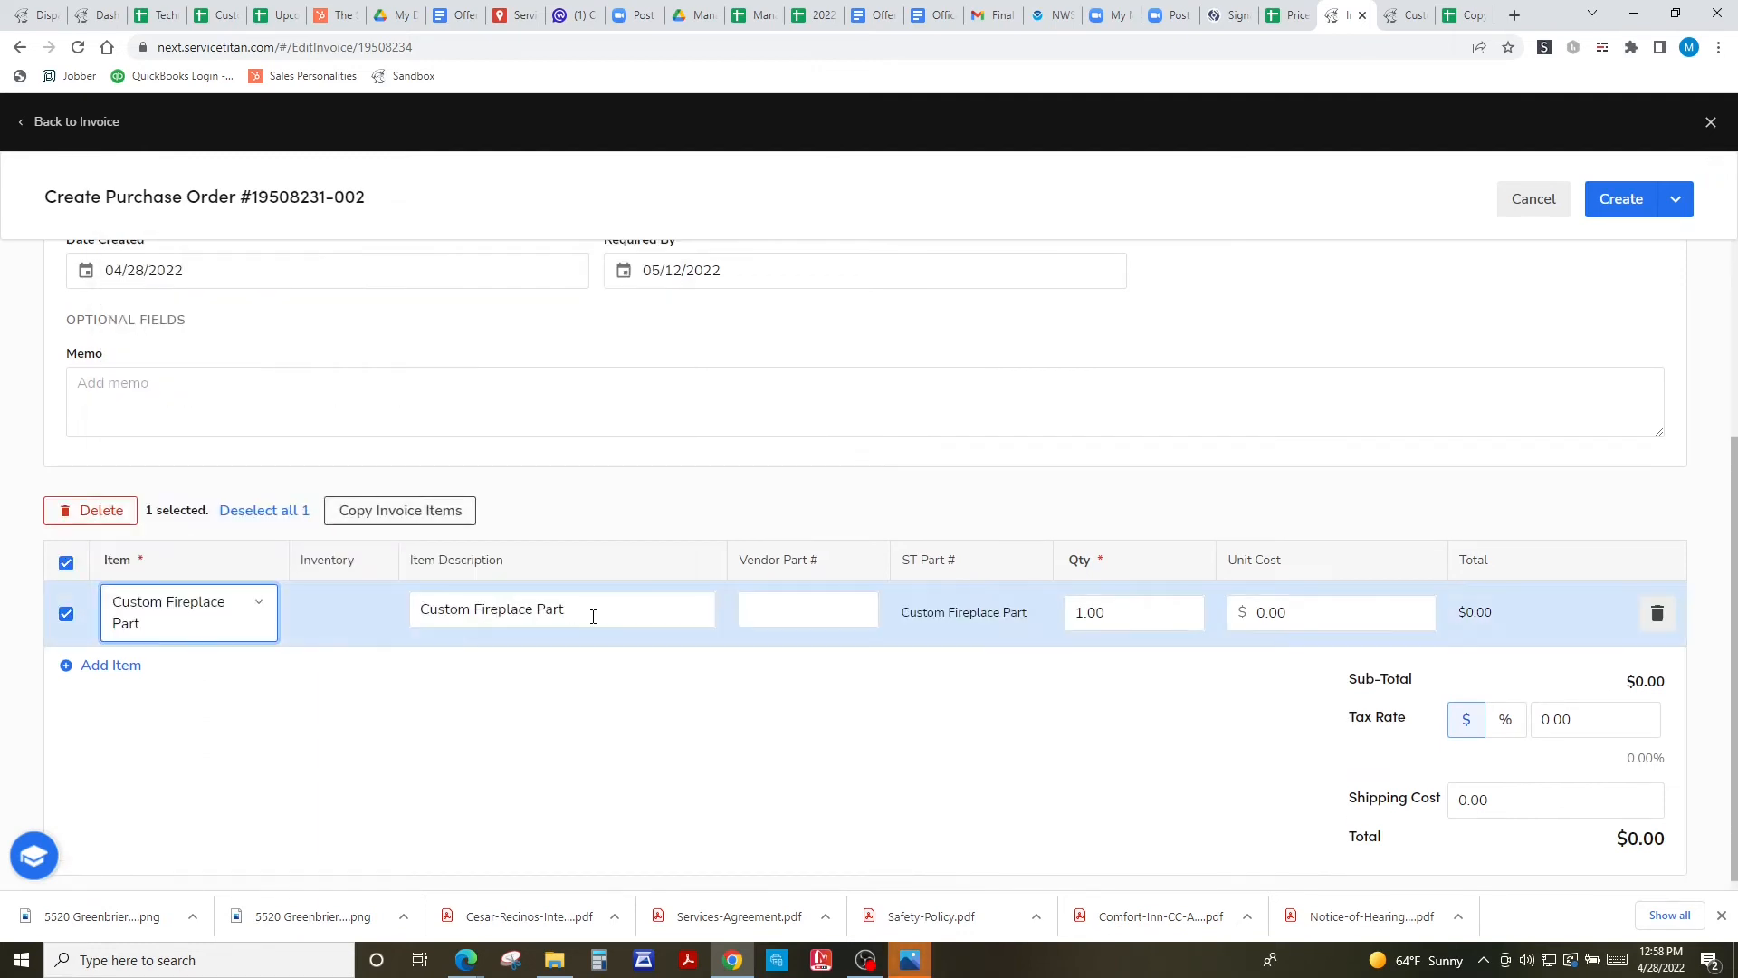
pyautogui.moveTo(590, 613); pyautogui.dragTo(341, 612)
pyautogui.write('Brick and Mortar for')
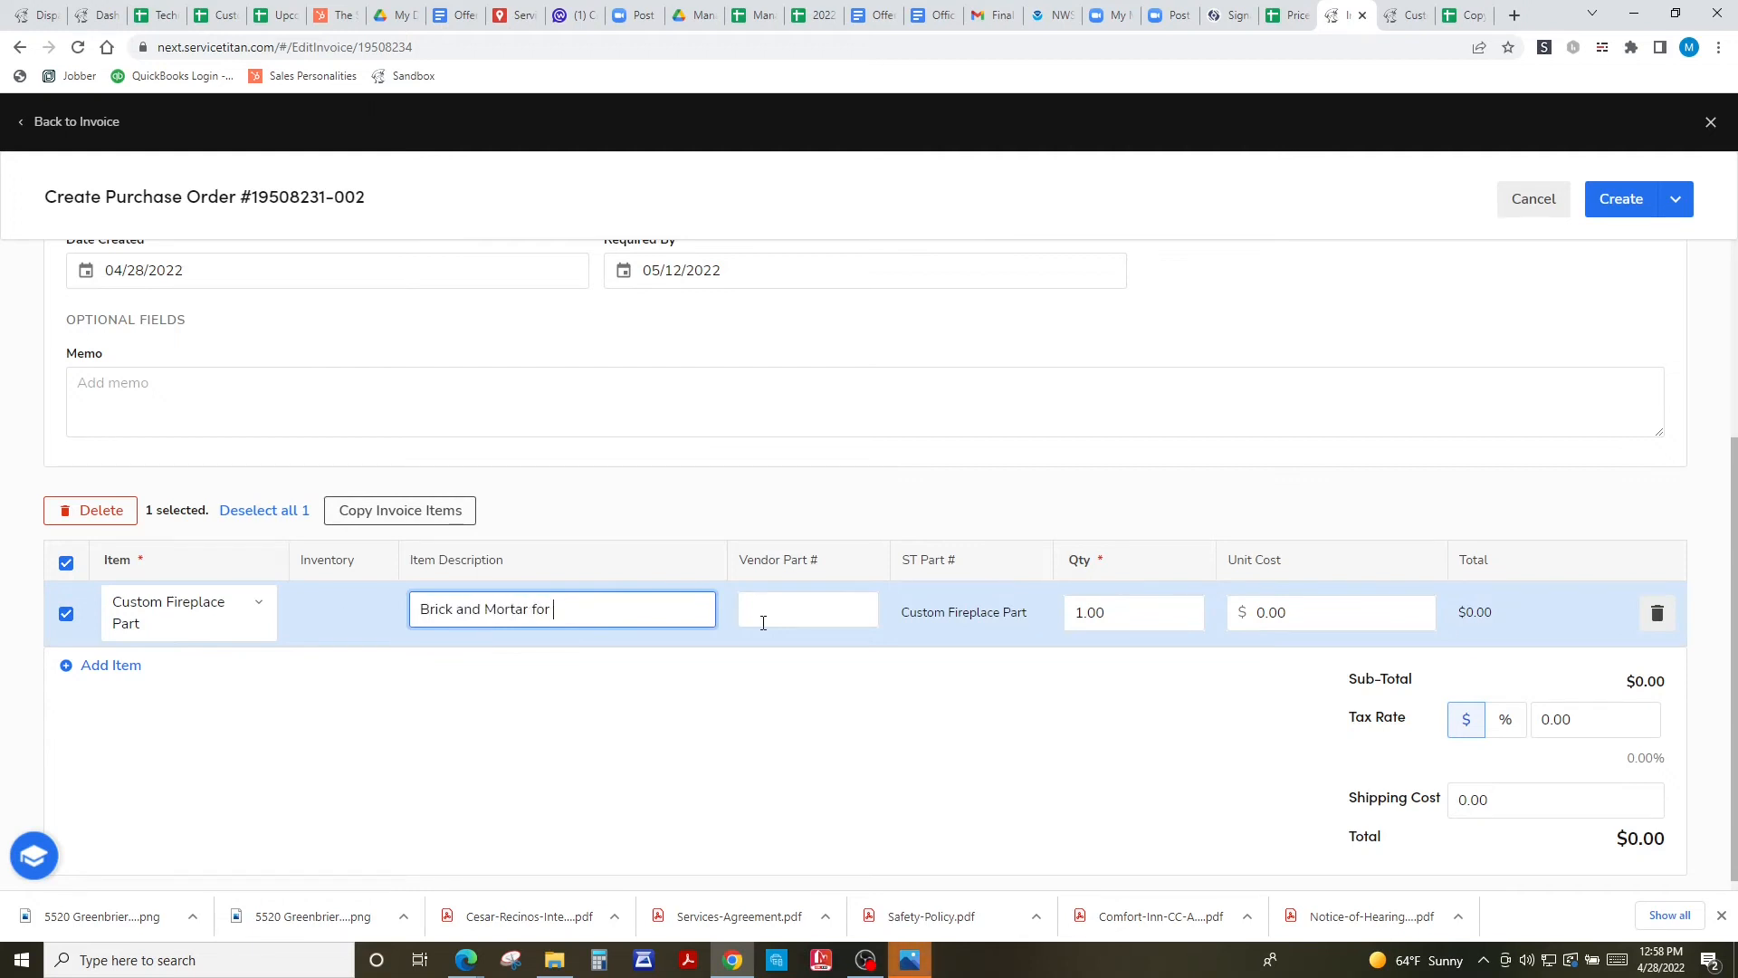
pyautogui.press('BackSpace')
pyautogui.press('BackSpace')
pyautogui.write('Medium Height Rebuild')
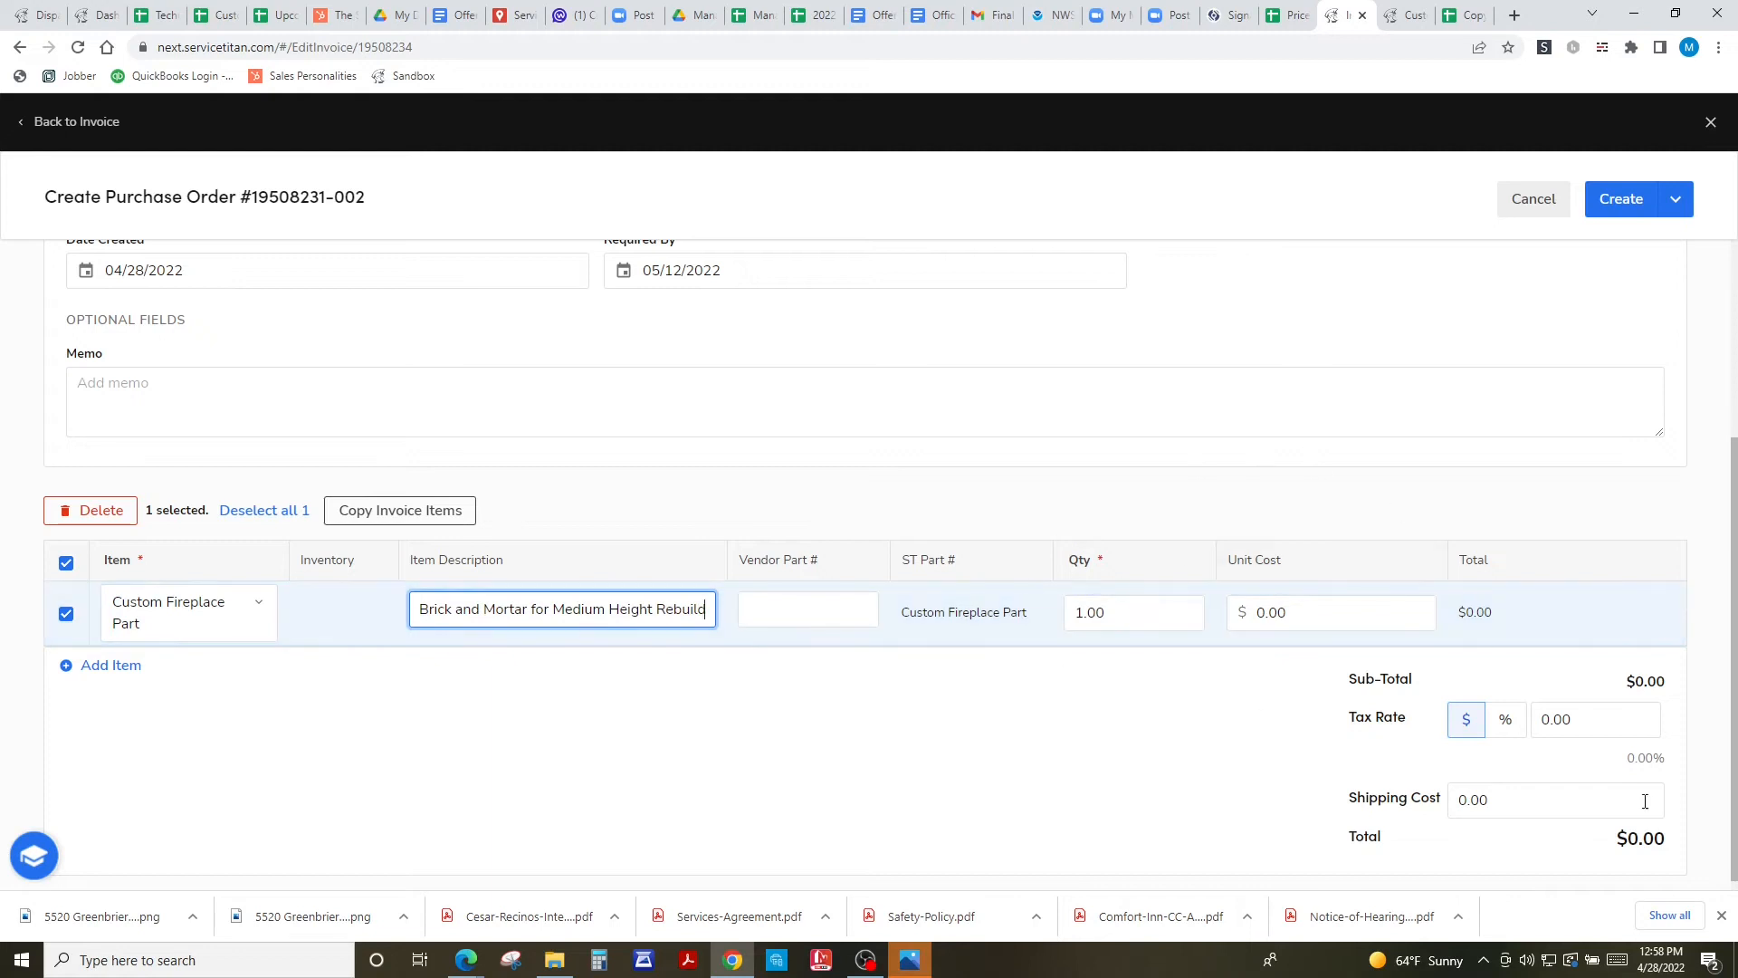
pyautogui.click(1626, 201)
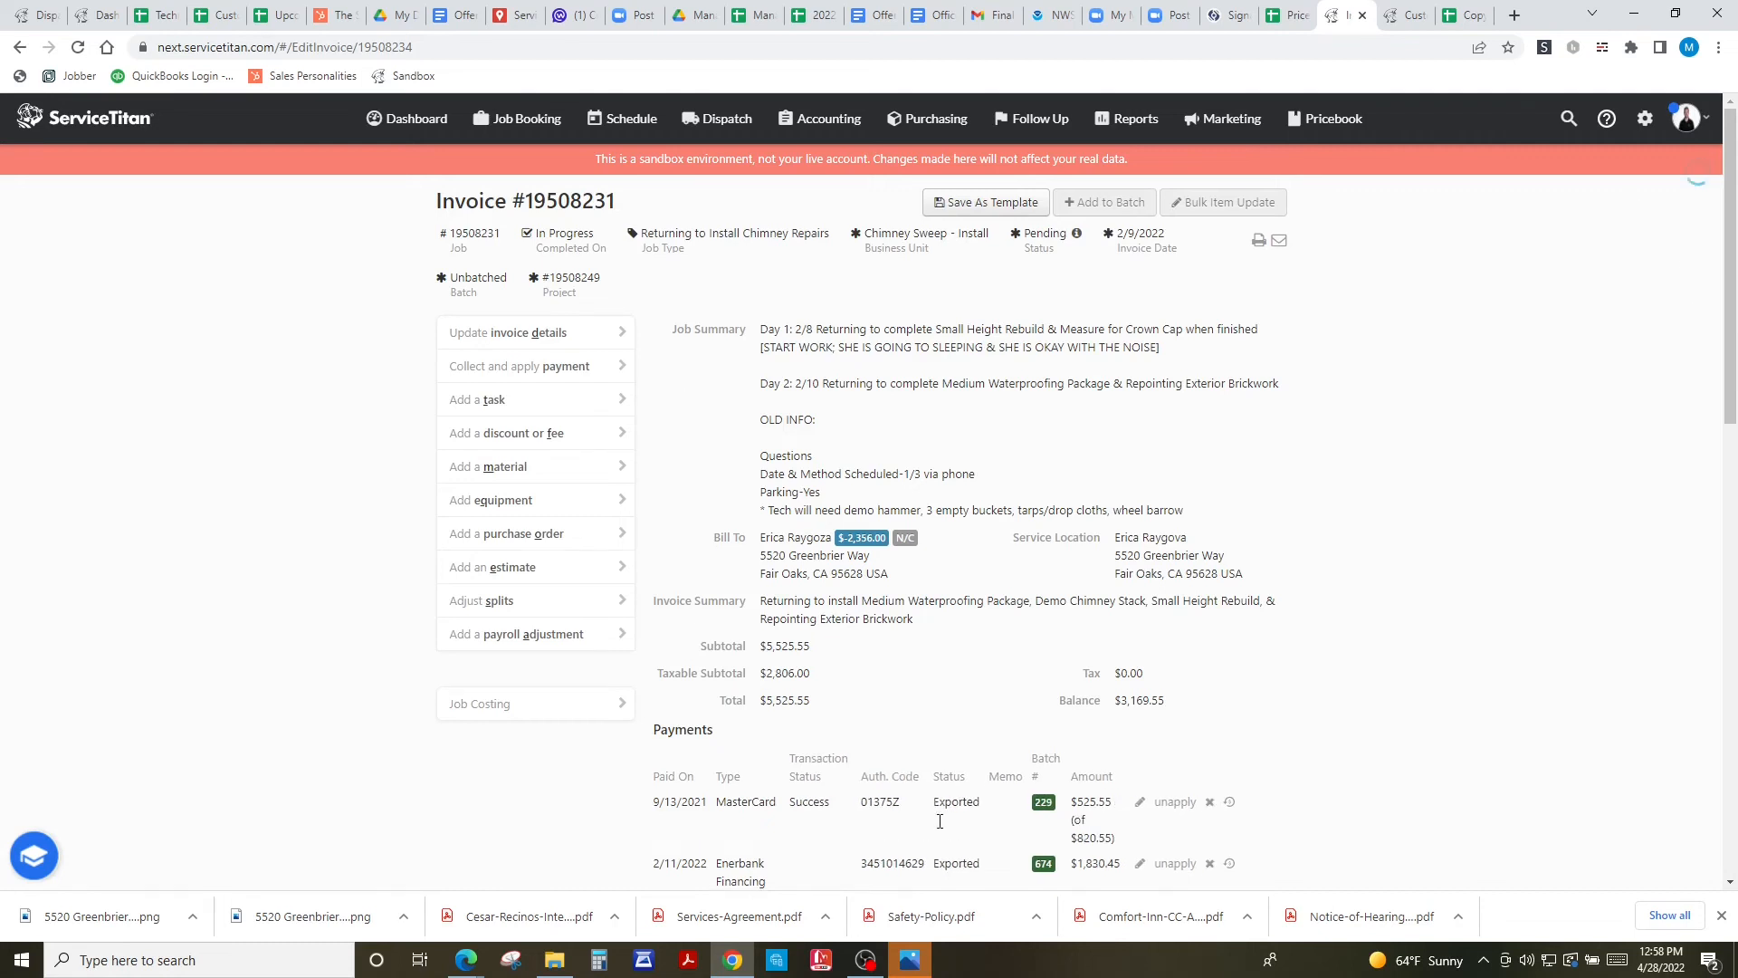
pyautogui.scroll(-7, 1323, 715)
pyautogui.scroll(-6, 1322, 705)
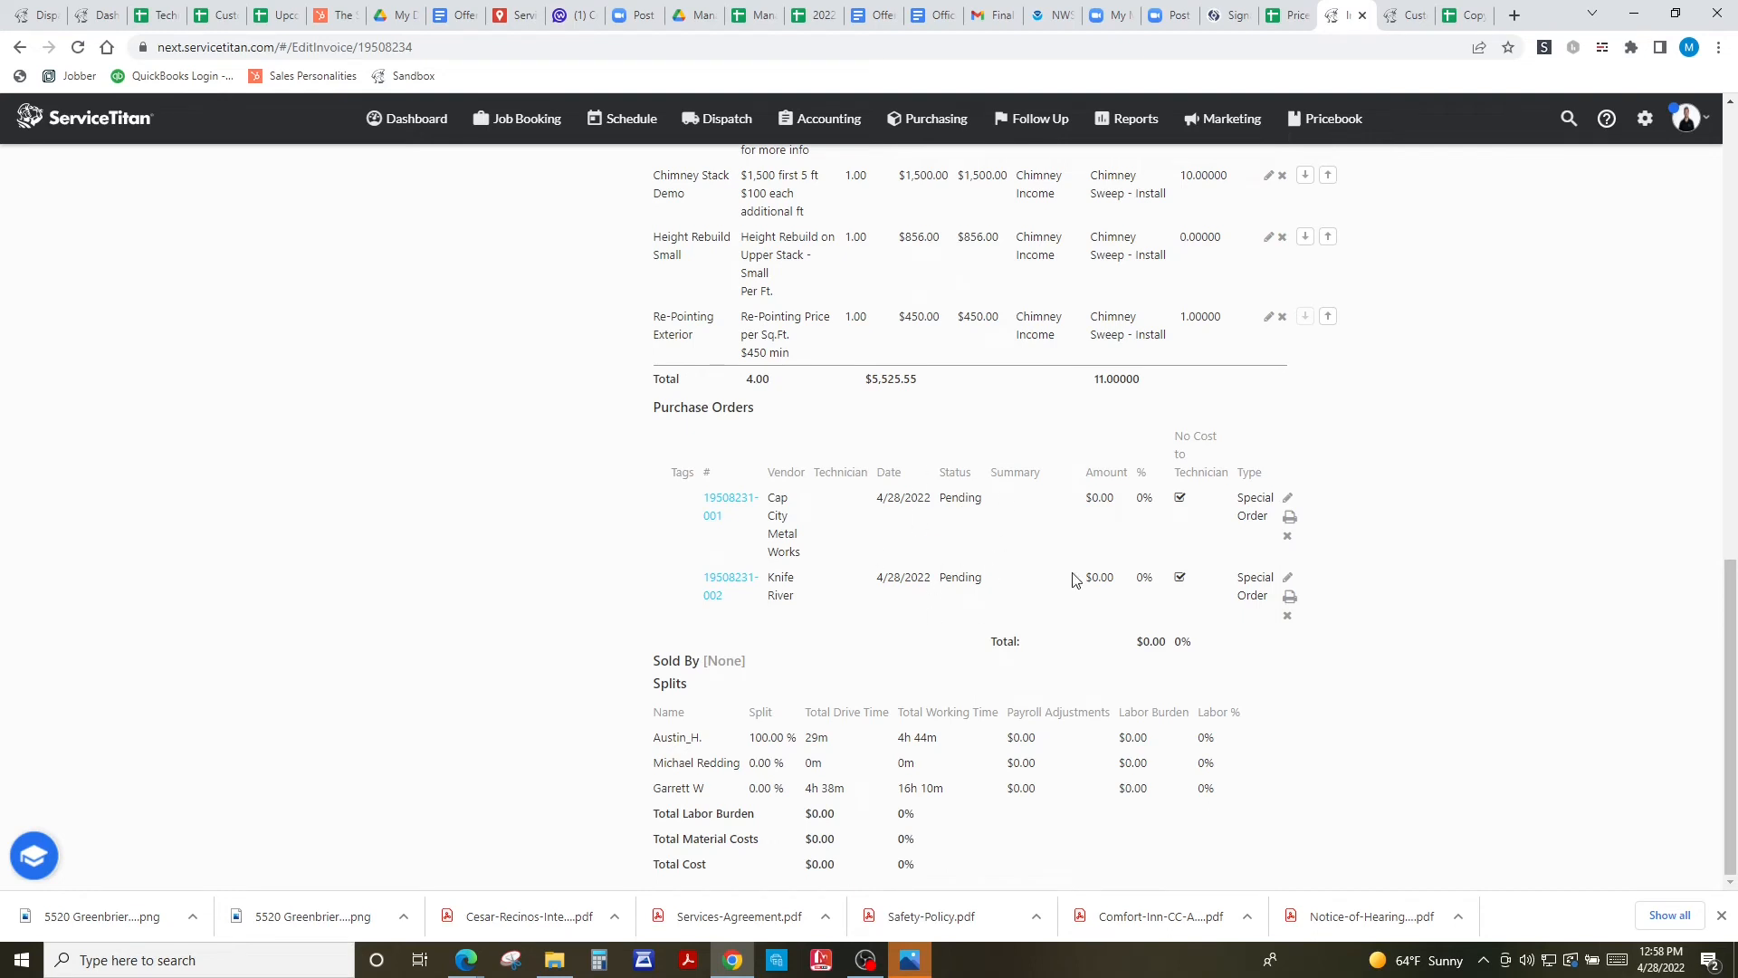
pyautogui.scroll(20, 1456, 512)
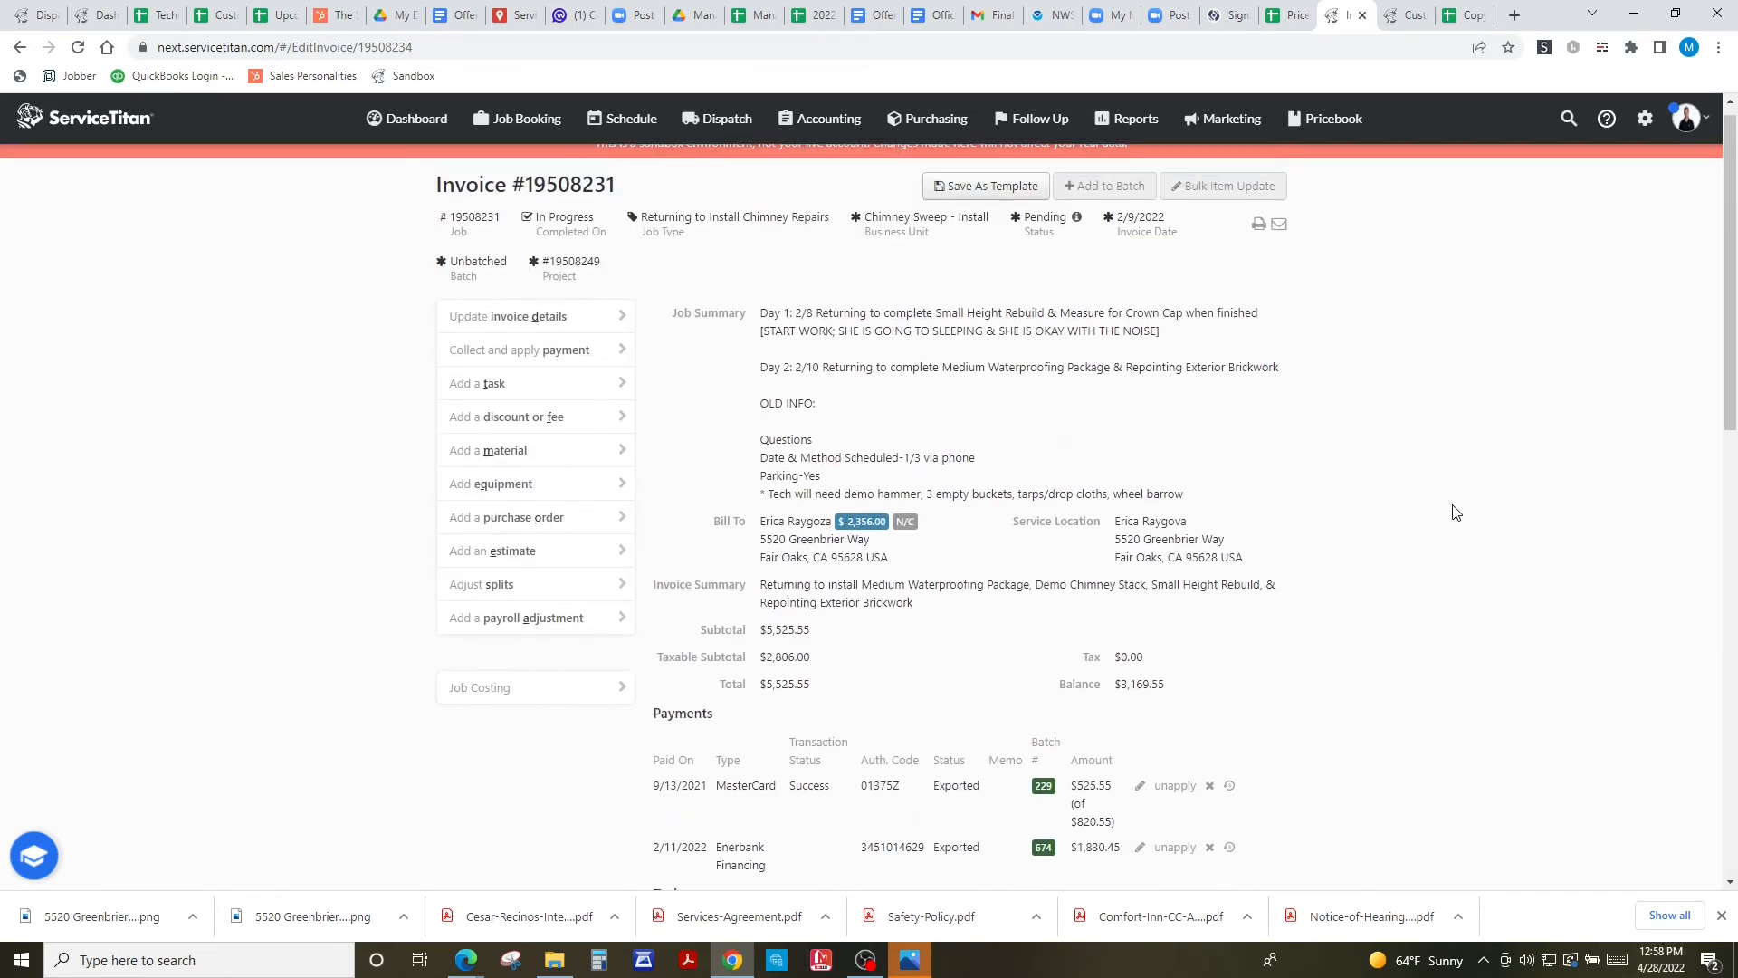
pyautogui.click(946, 119)
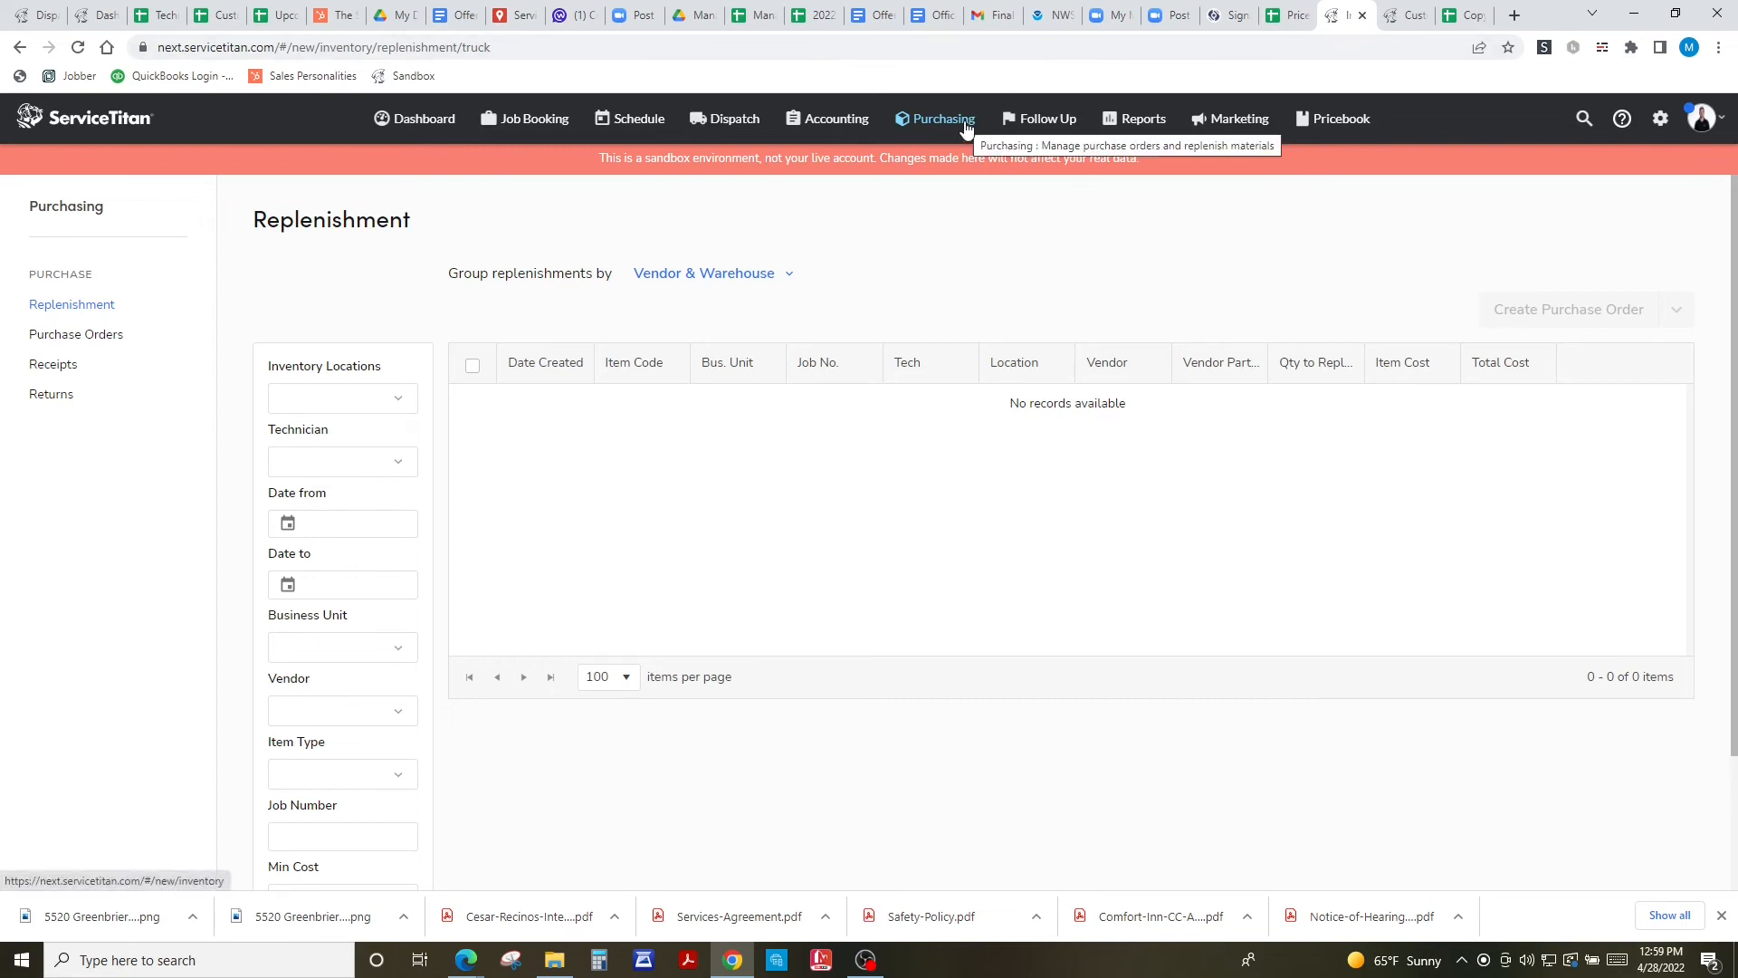
# - On the Purchase Orders list, comment 'Prescheduled for May 12' on the Knife River order
pyautogui.click(74, 337)
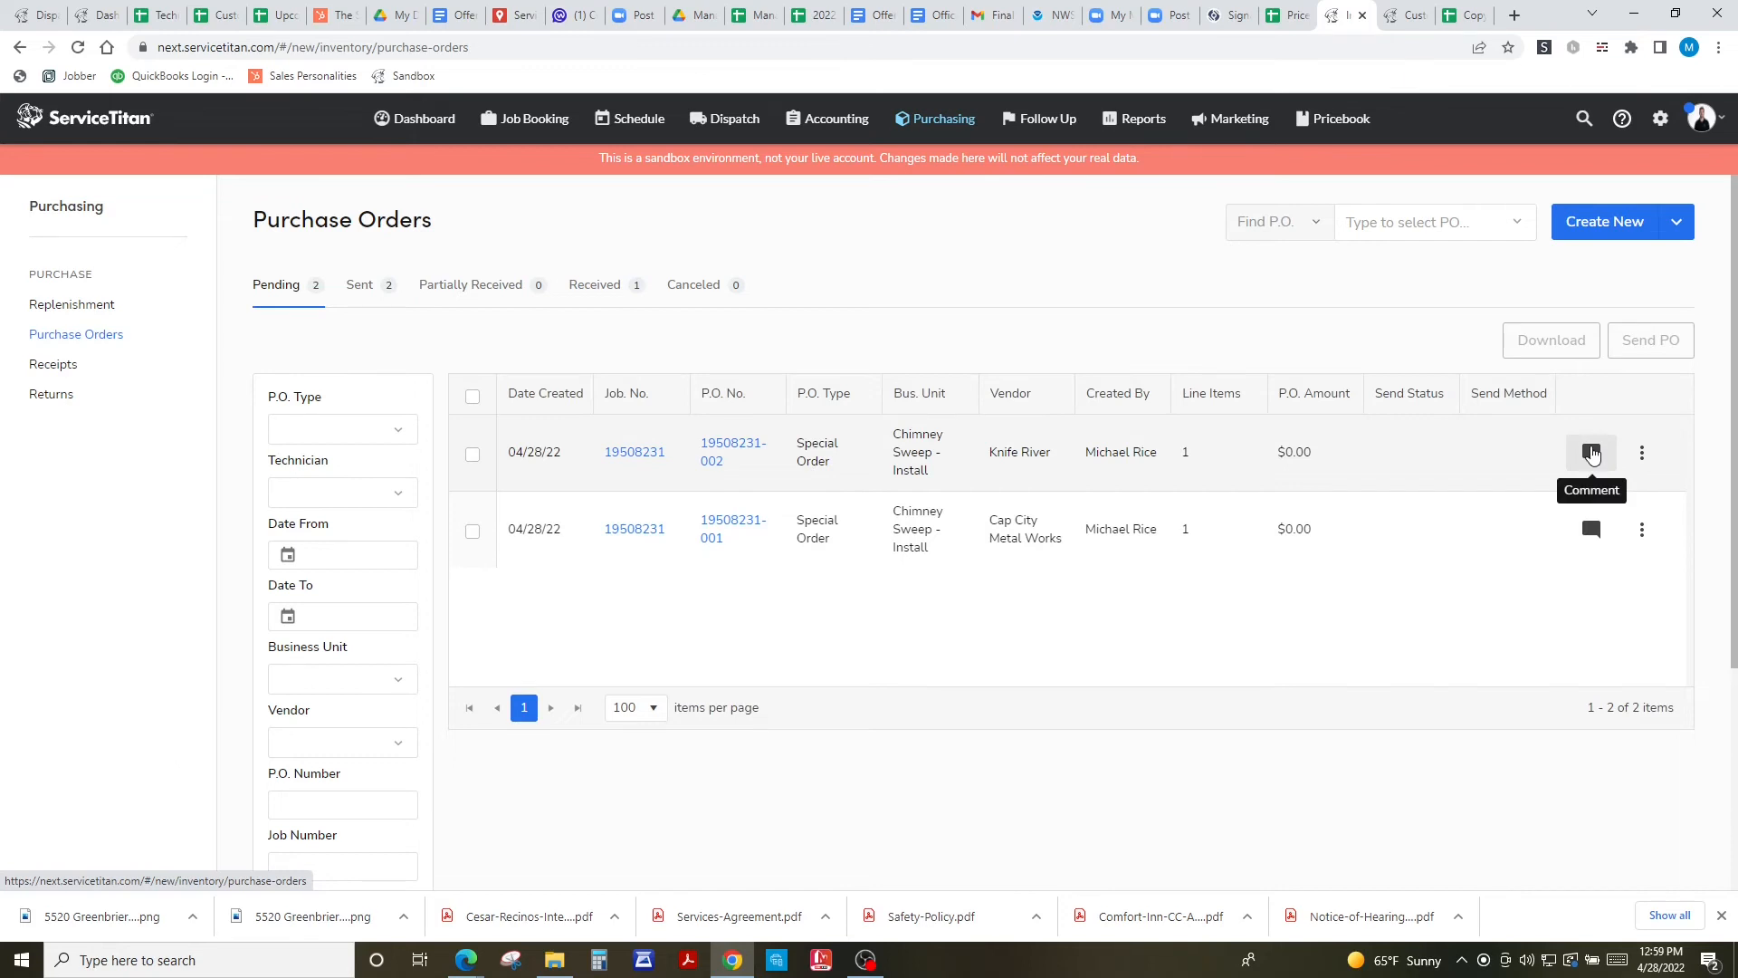
pyautogui.click(1590, 452)
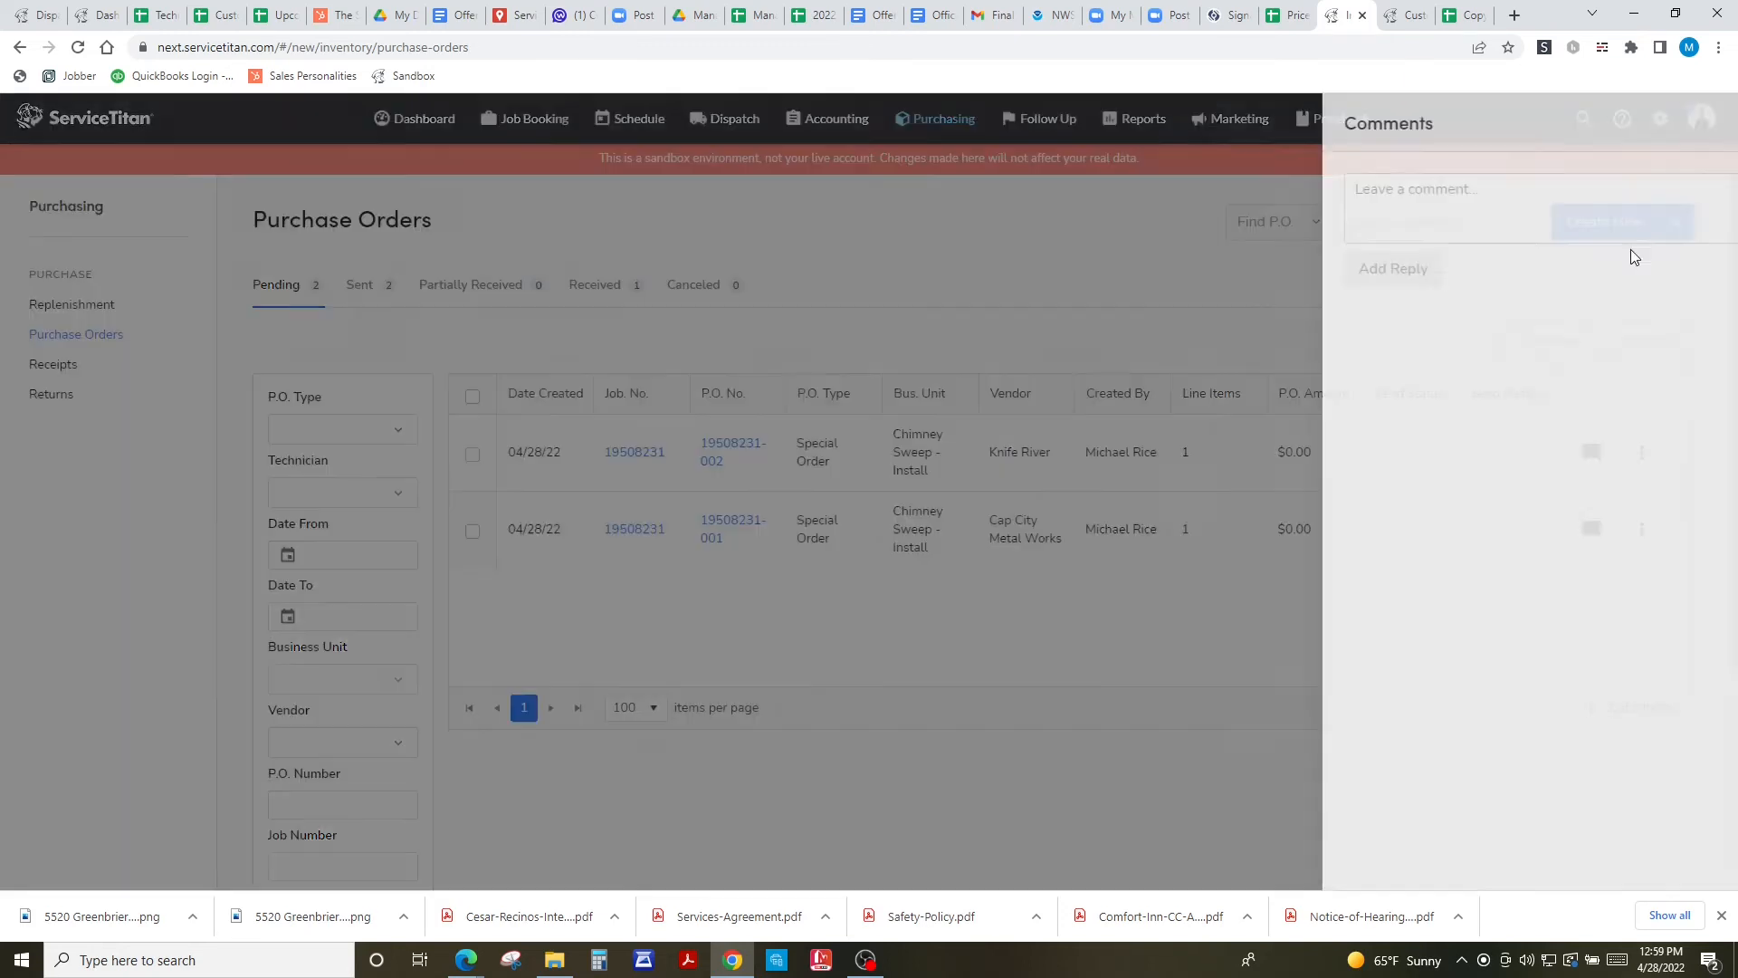
pyautogui.click(1519, 194)
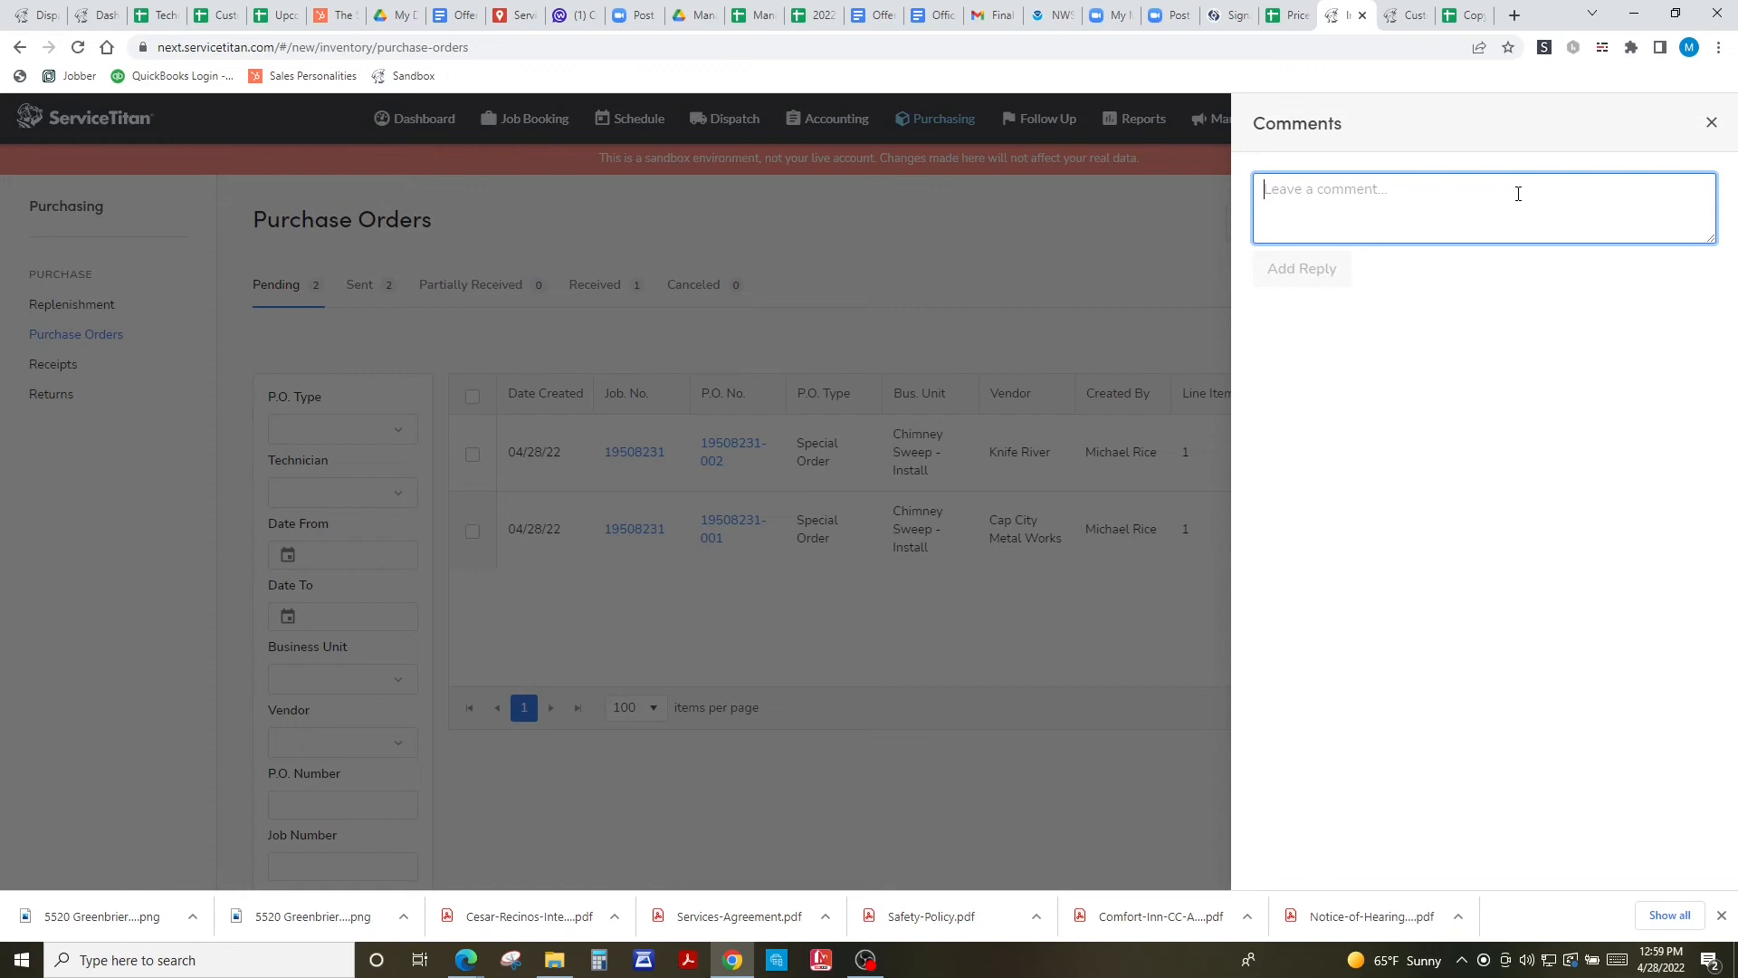
pyautogui.write('Prescheduled for May 12')
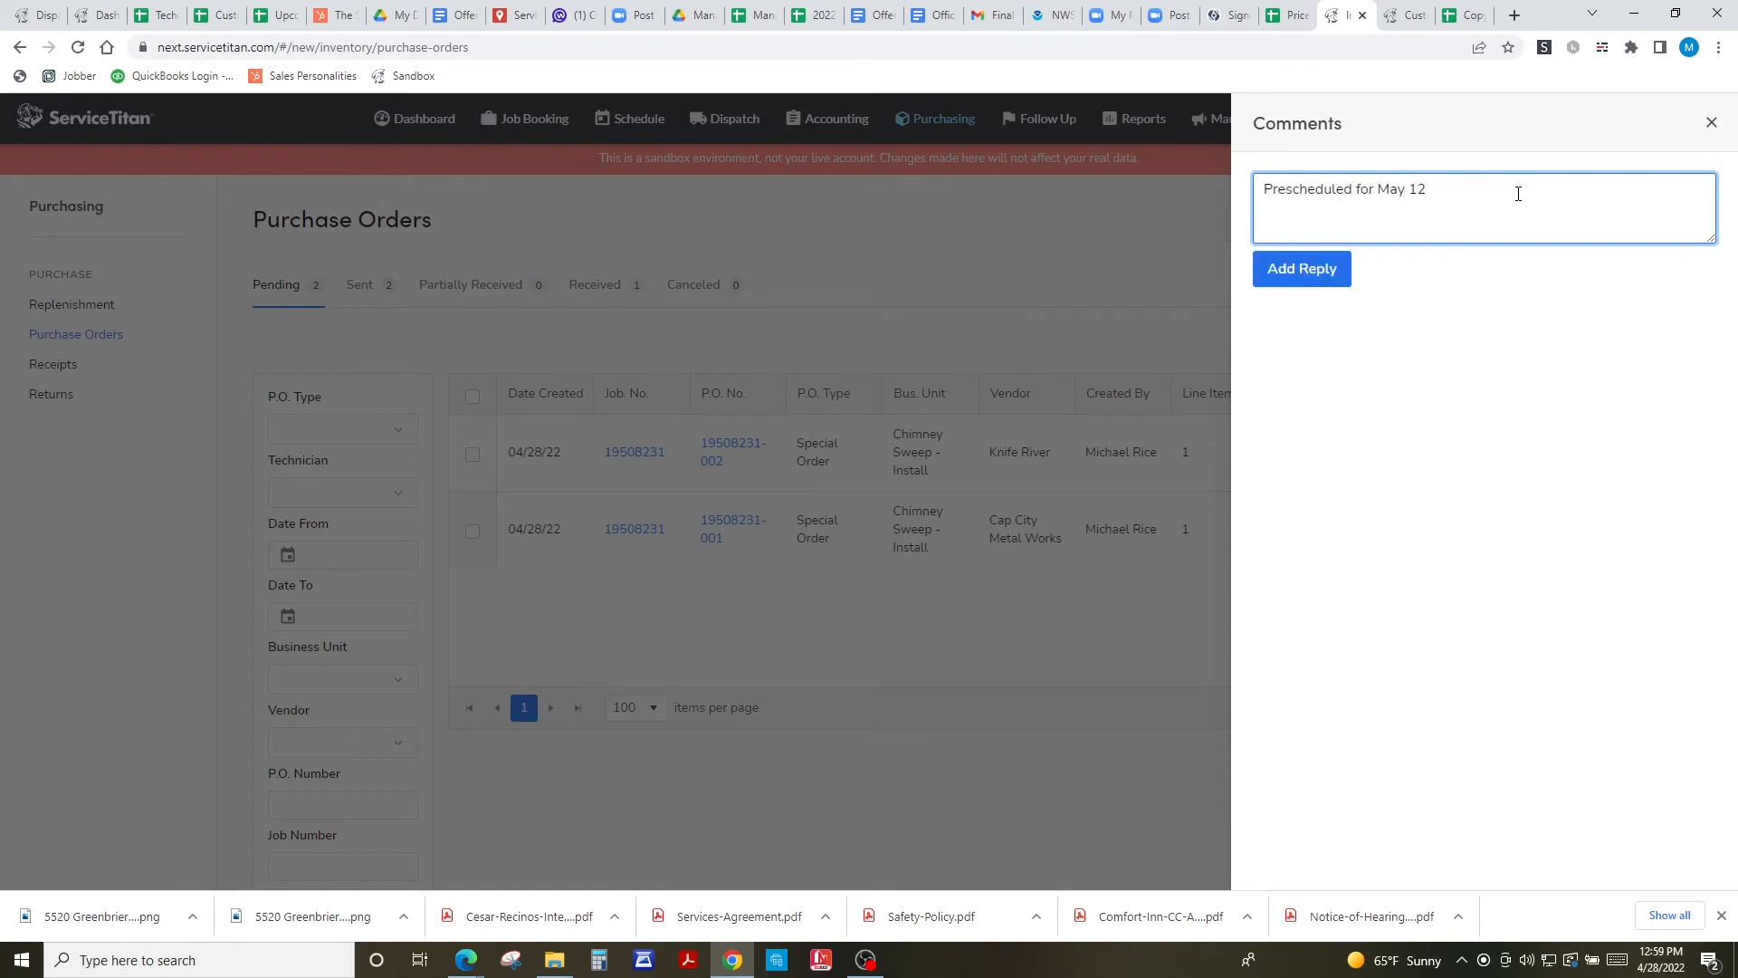
pyautogui.write('ICE')
pyautogui.click(1290, 272)
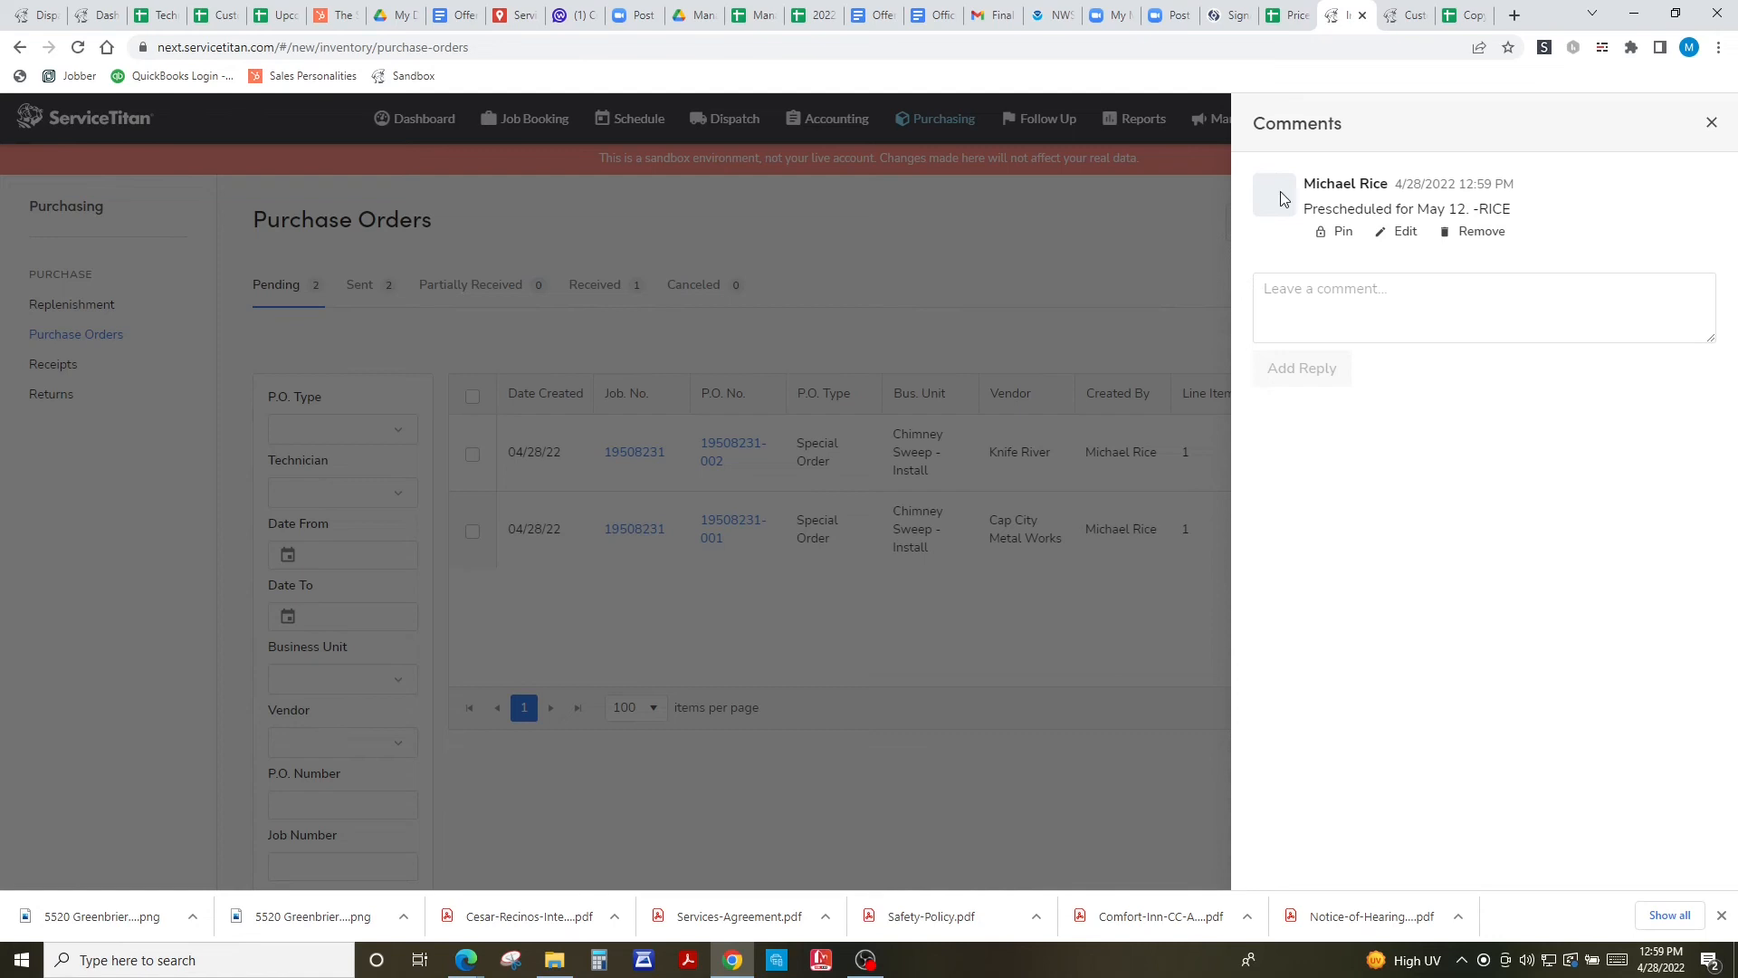
pyautogui.click(1711, 124)
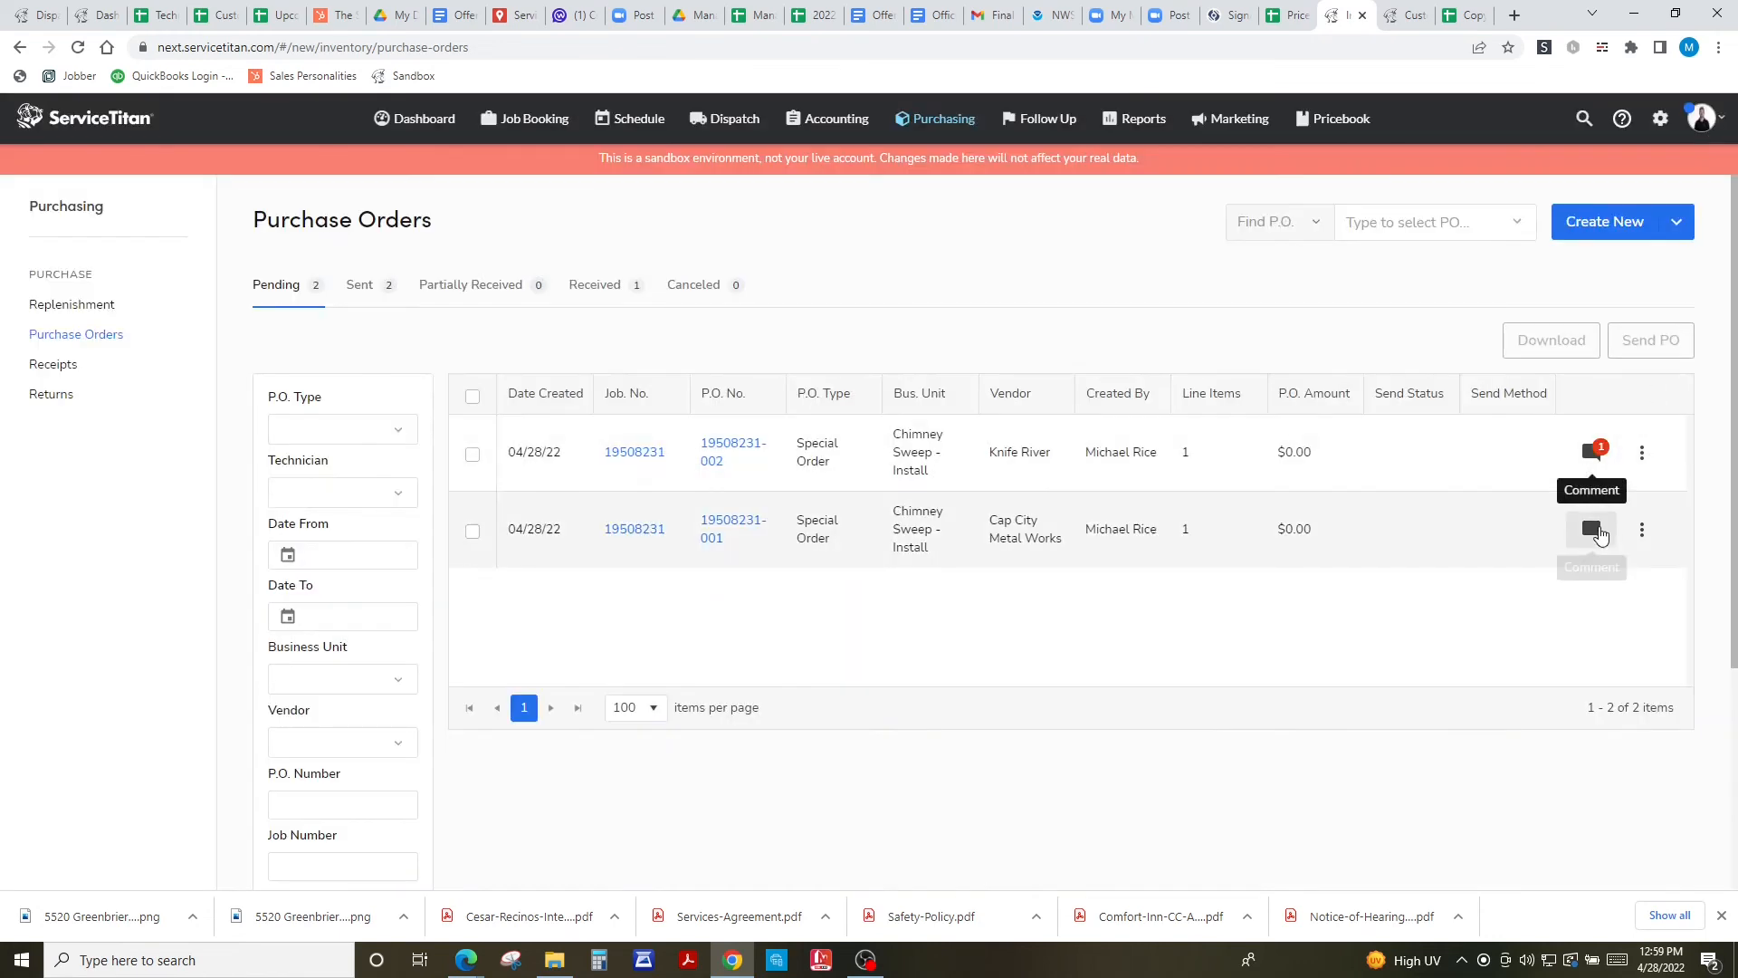
# - Comment 'Prescheduled for May 12, 2022' on the Cap City Metal Works order
pyautogui.click(1605, 529)
pyautogui.click(1414, 205)
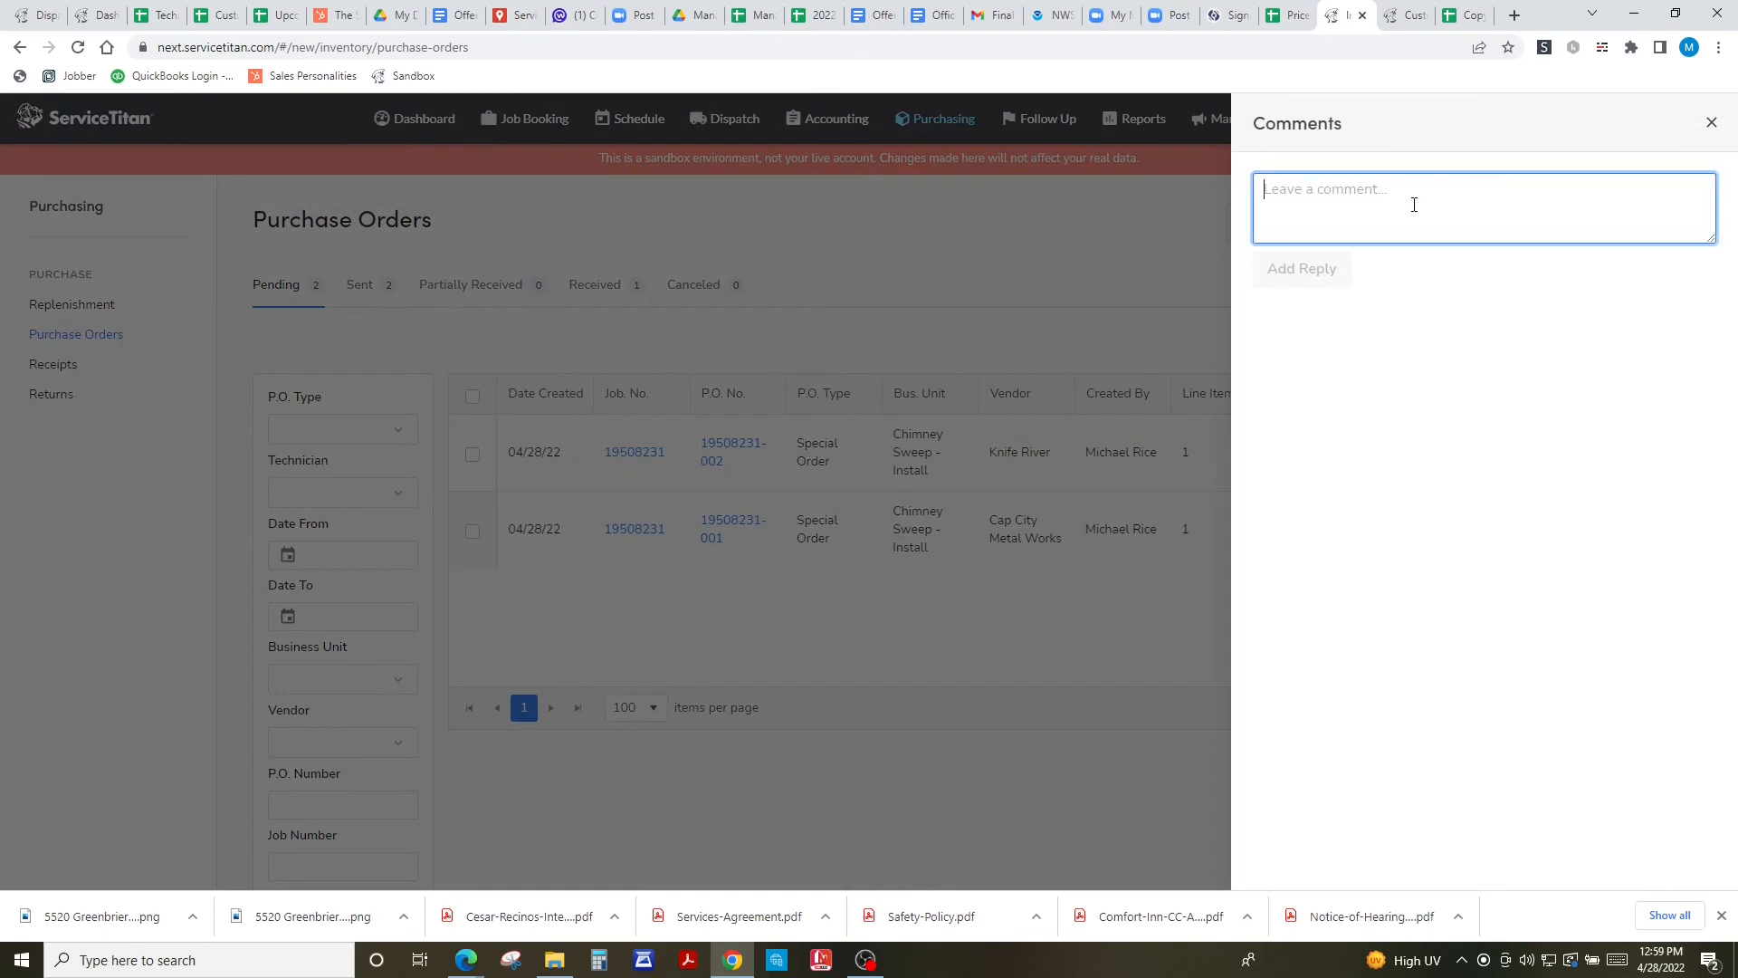
pyautogui.write('Presch')
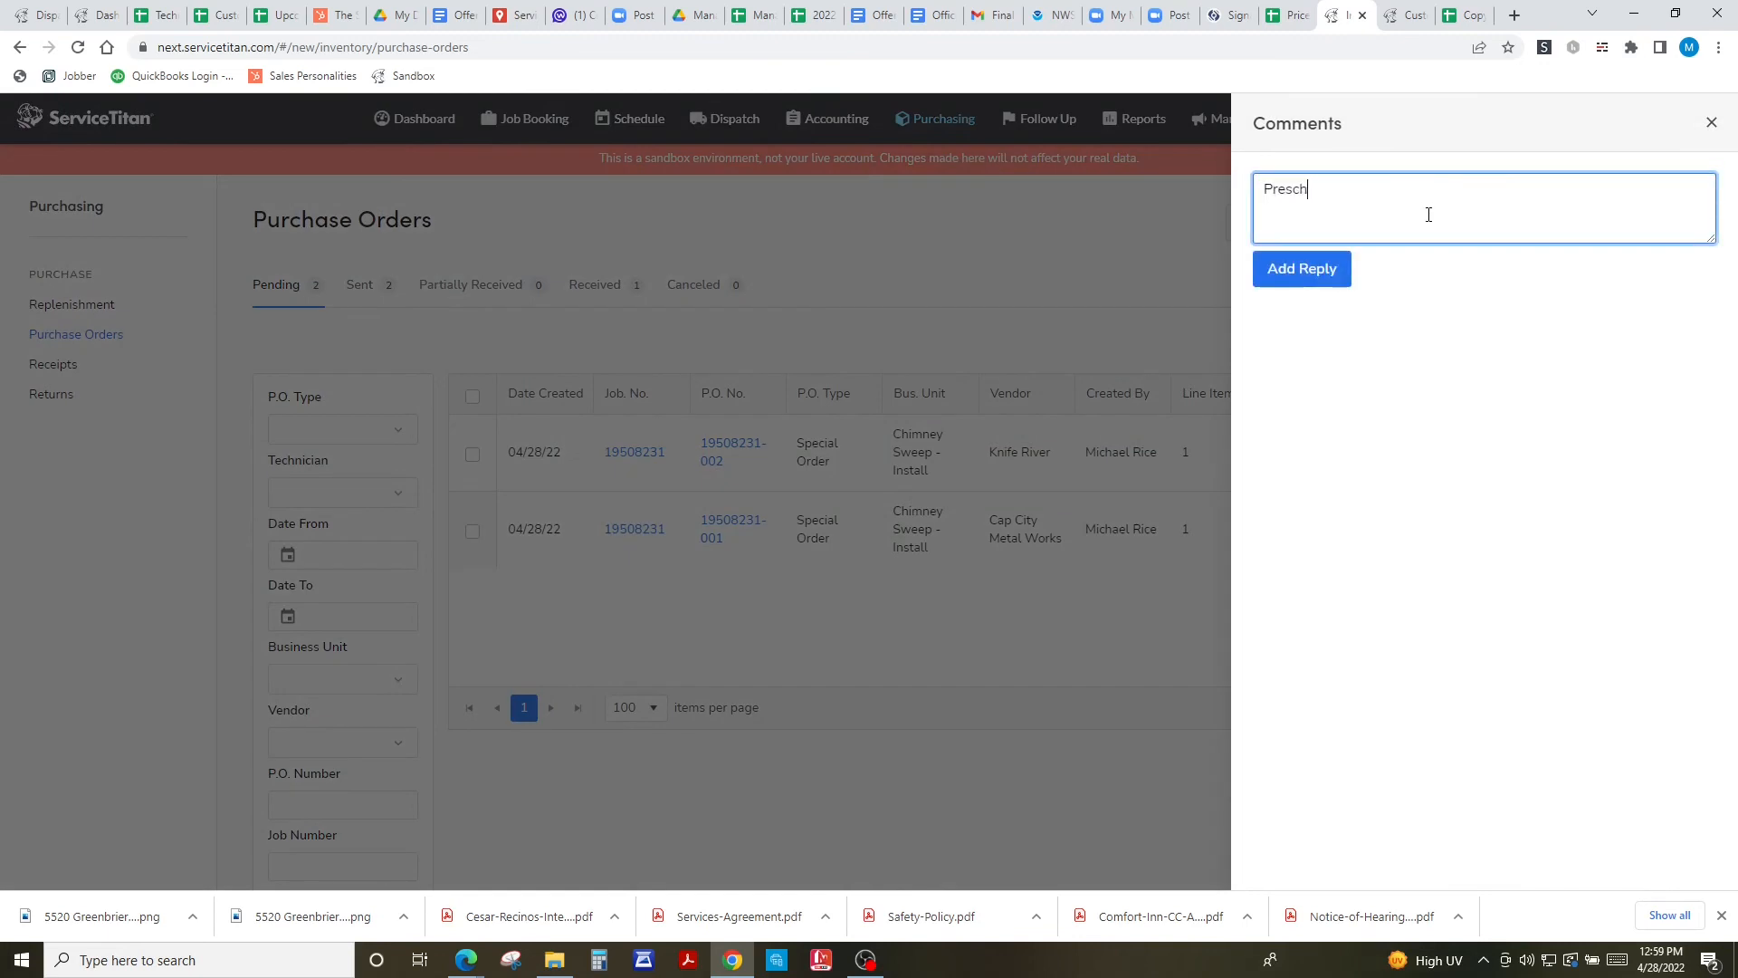
pyautogui.write('eduled for May 12, 2022. -RICE')
pyautogui.click(1280, 268)
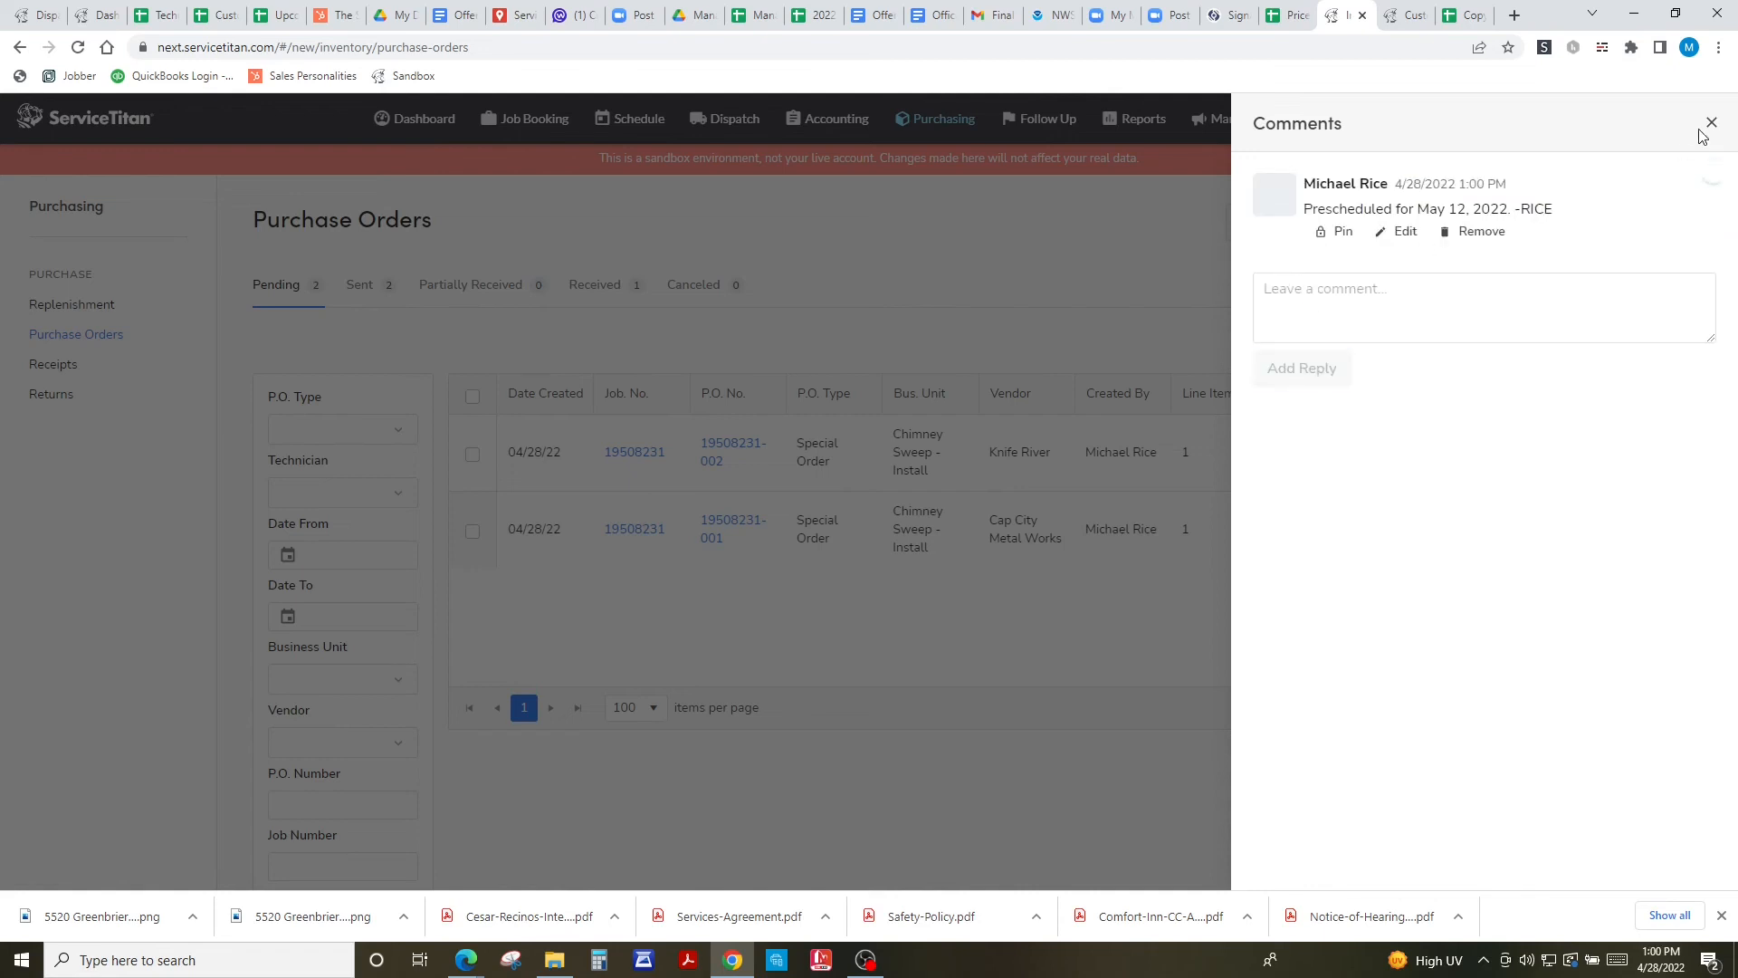